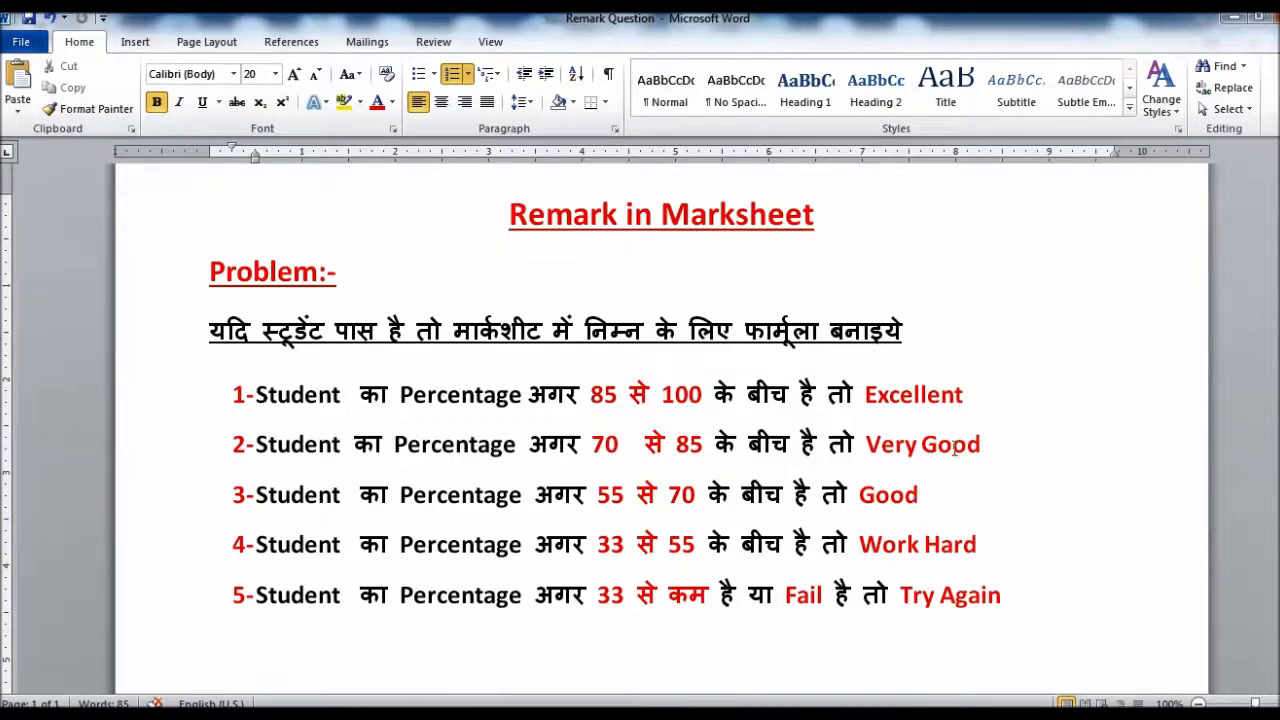
# Step: Highlight the 70–85 Very Good and 55–70 ranges in the Word remark criteria
pyautogui.moveTo(530, 445); pyautogui.dragTo(714, 445)
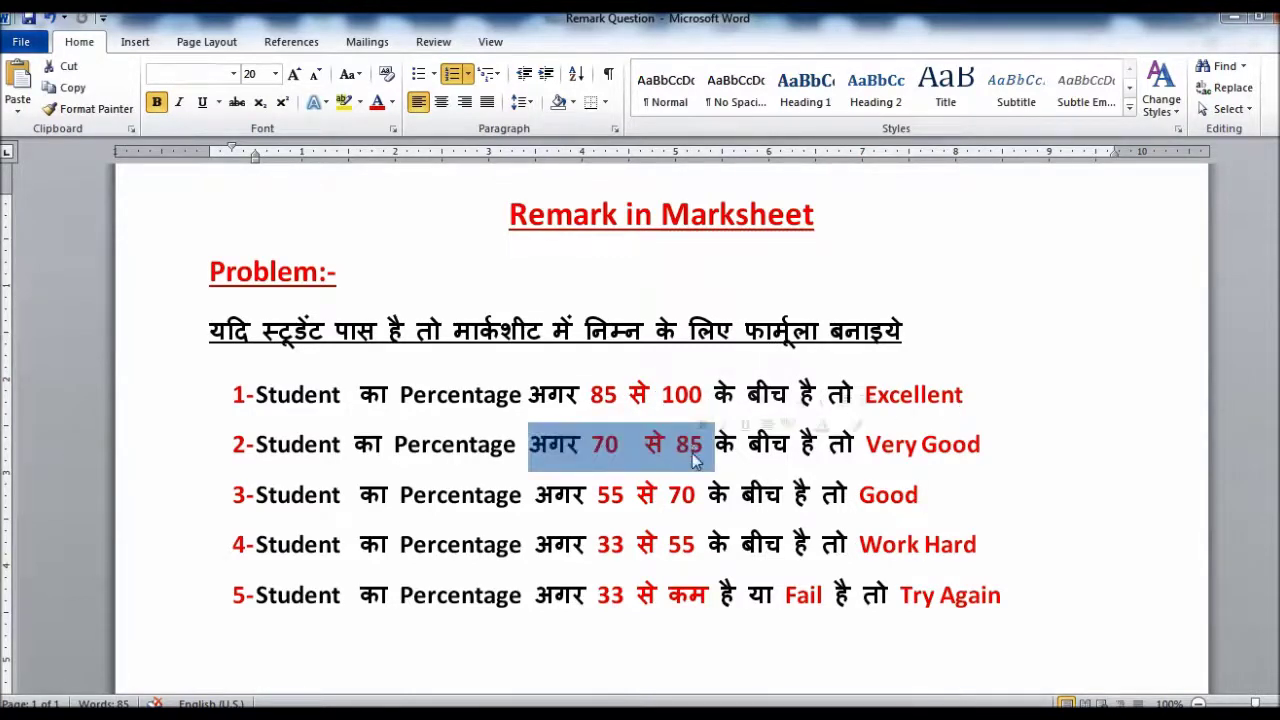
pyautogui.moveTo(866, 445); pyautogui.dragTo(1057, 451)
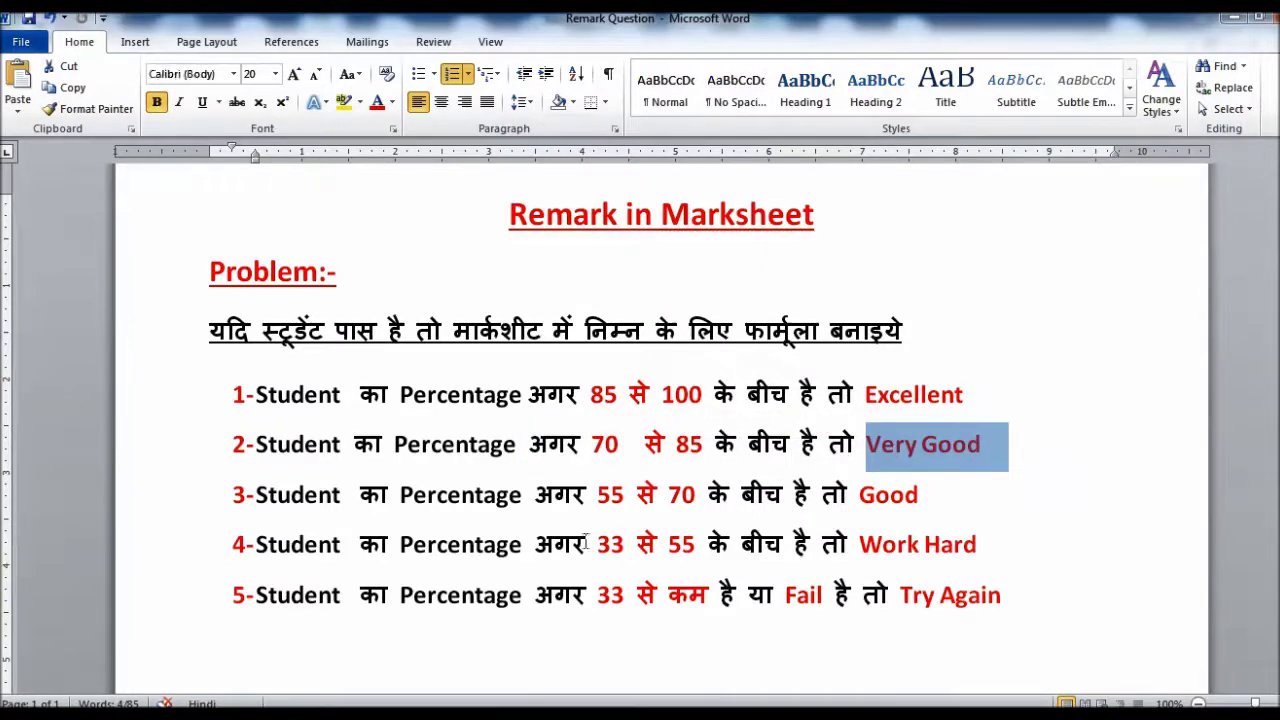
pyautogui.moveTo(595, 503); pyautogui.dragTo(708, 497)
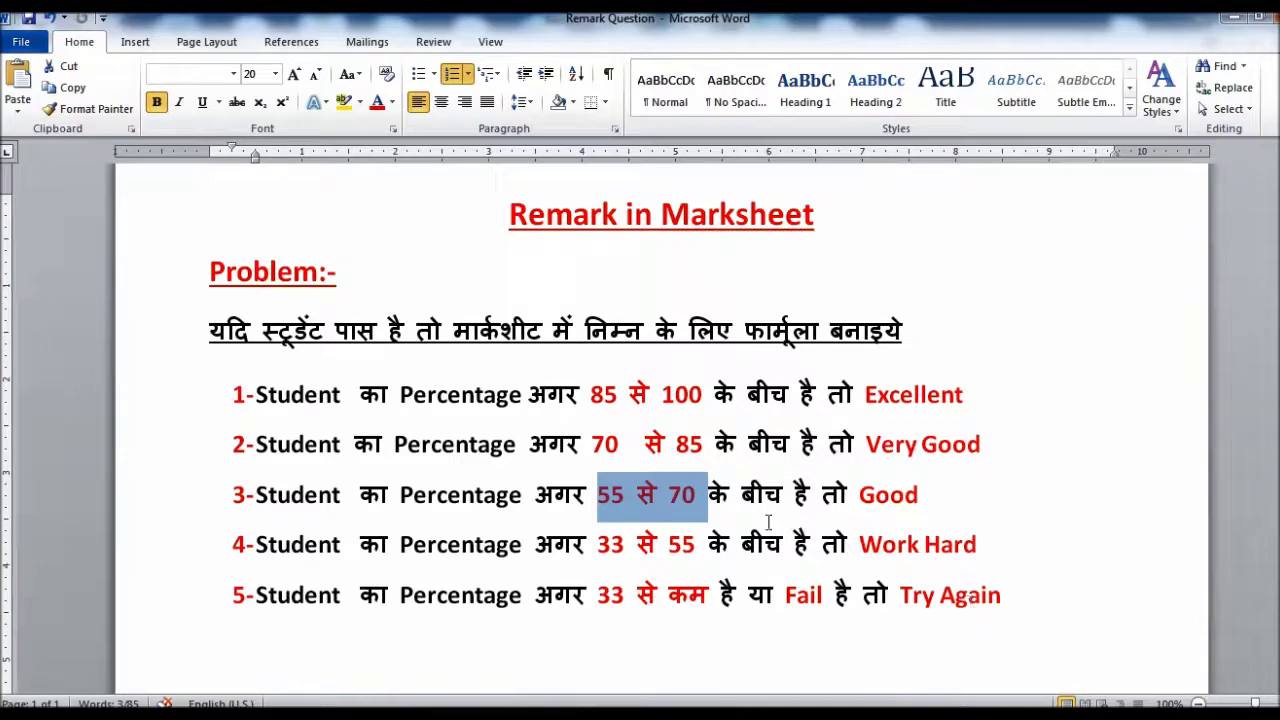
# Step: Switch to the Remark in Marksheet workbook and inspect H3's percentage formula =G3/5
pyautogui.moveTo(320, 712)
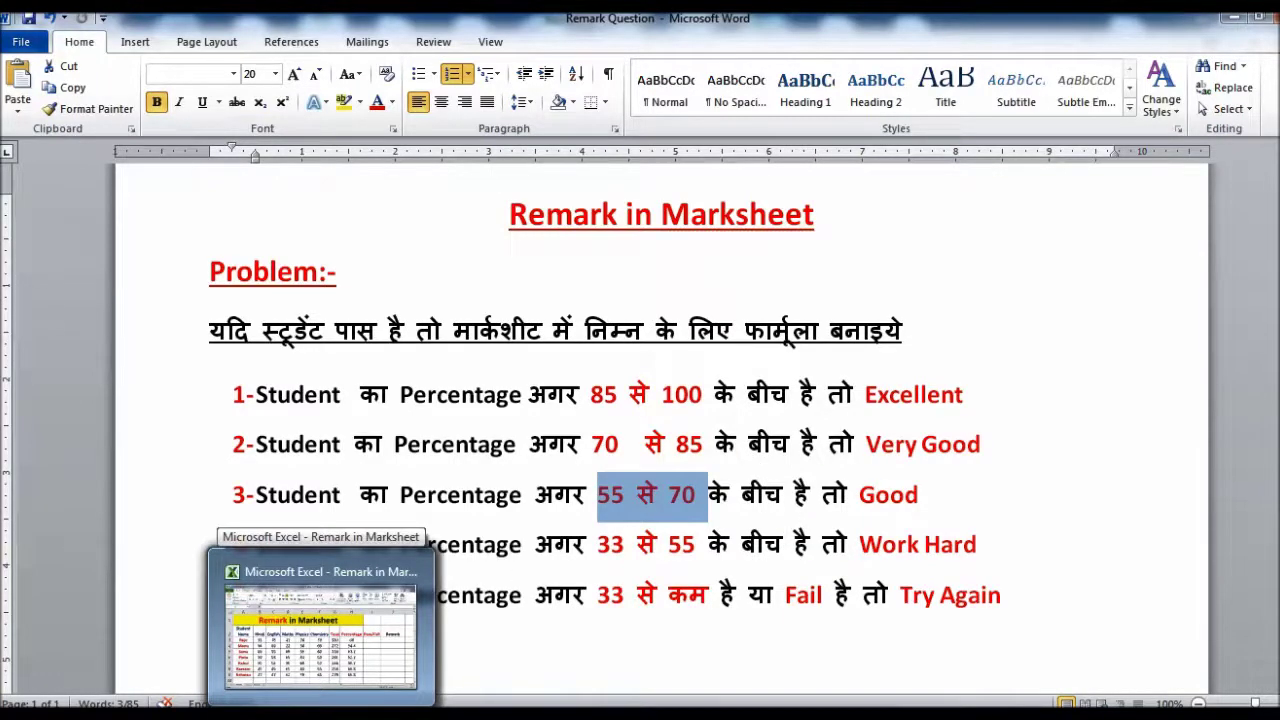
pyautogui.click(320, 630)
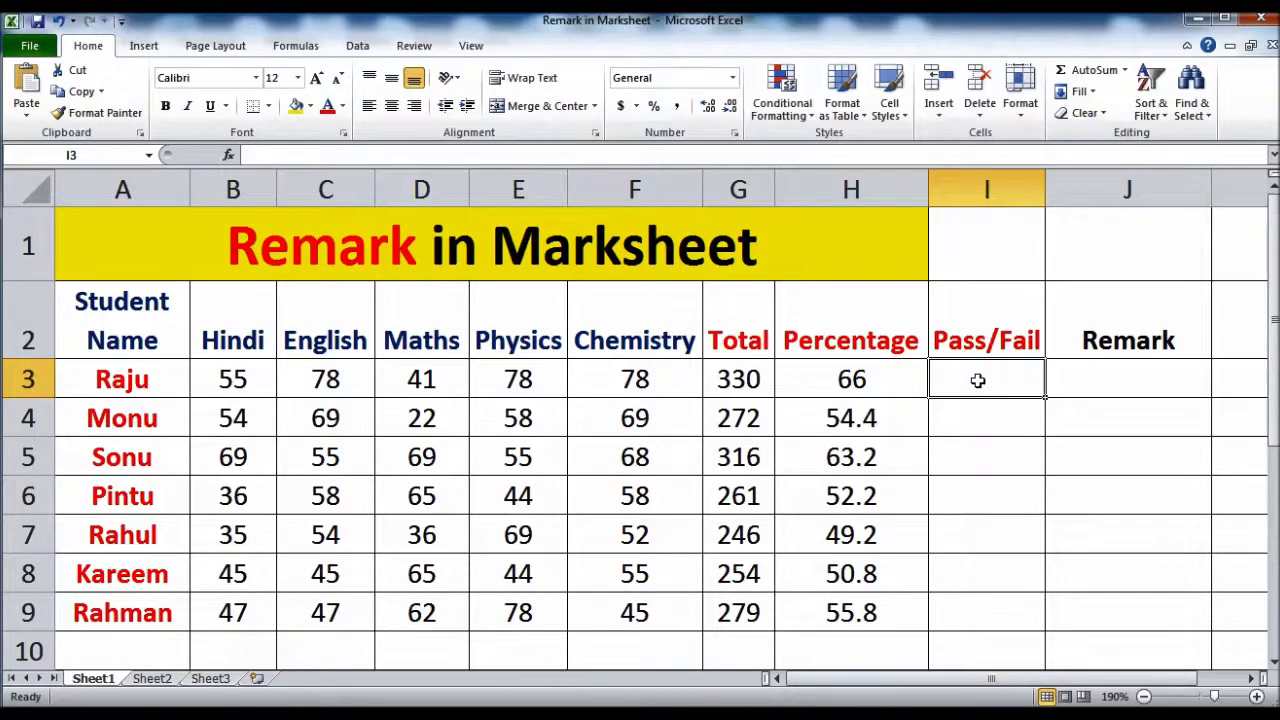
pyautogui.write('=')
pyautogui.press('Escape')
pyautogui.click(900, 375)
pyautogui.doubleClick(903, 377)
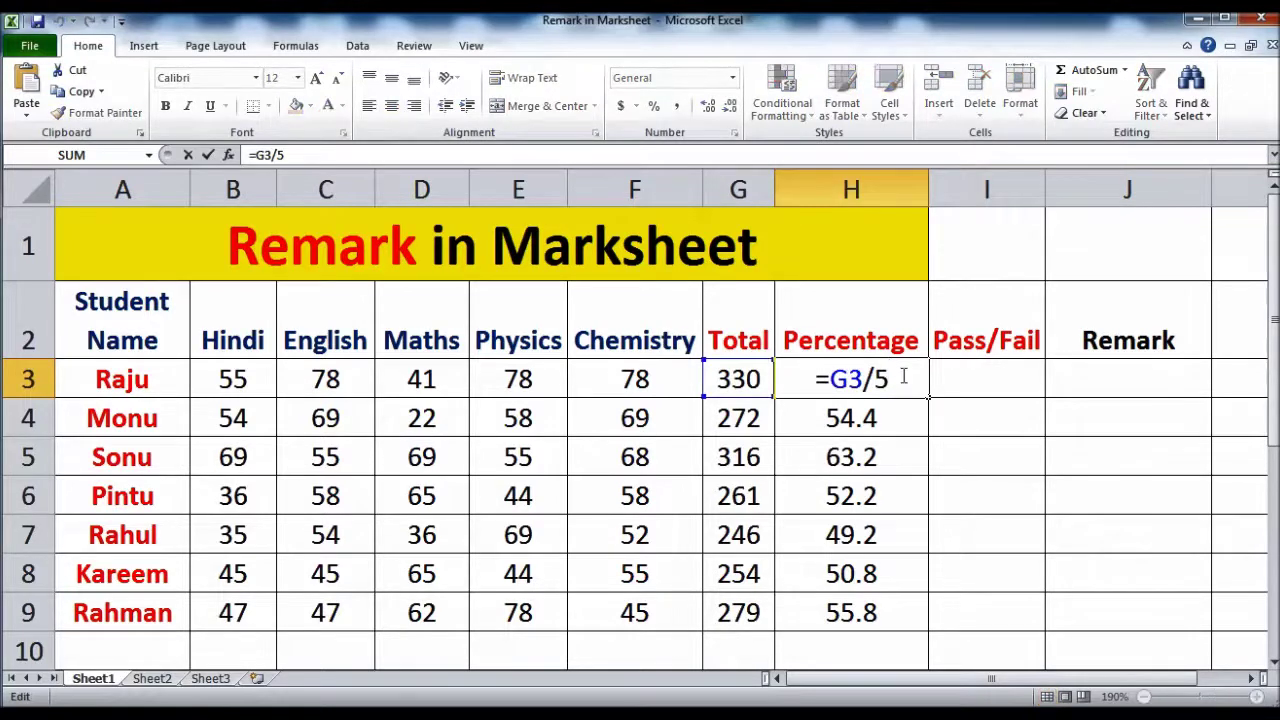
pyautogui.press('Escape')
pyautogui.doubleClick(905, 377)
pyautogui.press('Escape')
# Step: Check G3's =SUM(B3:F3) total, then type the IF(OR(...<33),"Fail","Pass") formula into I3
pyautogui.click(752, 377)
pyautogui.doubleClick(738, 379)
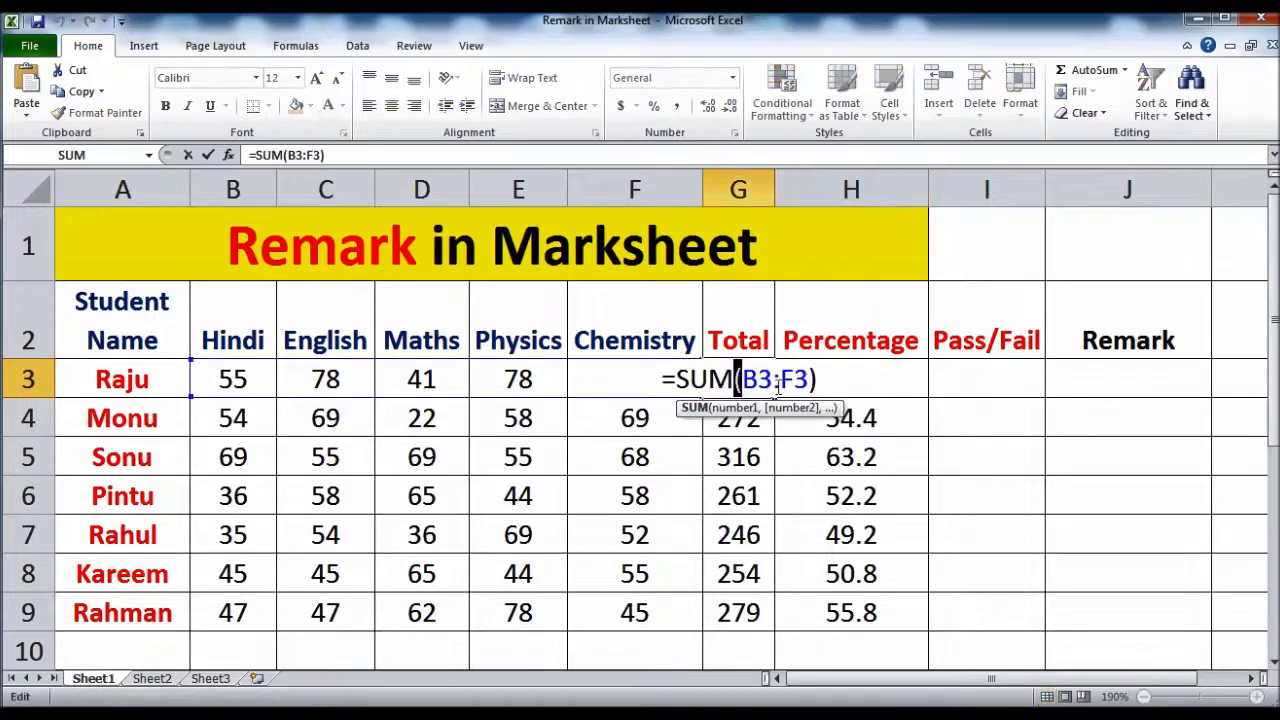
pyautogui.press('Escape')
pyautogui.click(228, 388)
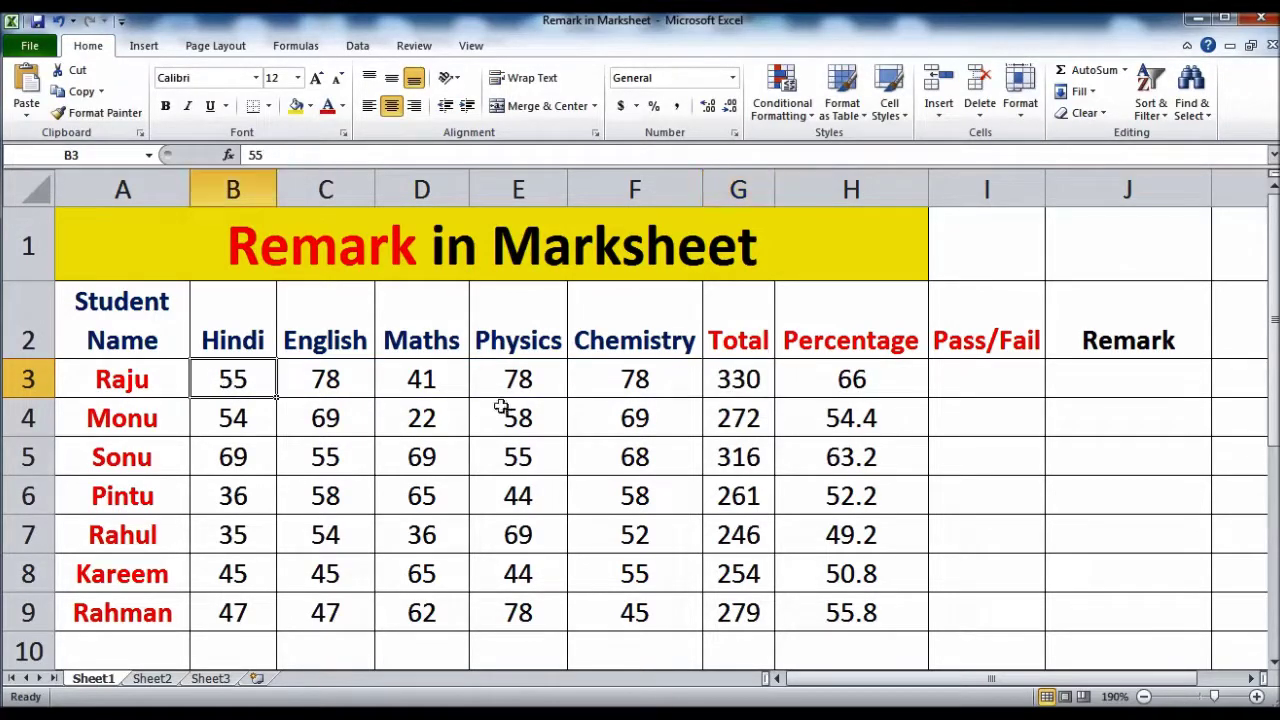
pyautogui.click(643, 375)
pyautogui.doubleClick(748, 380)
pyautogui.press('Escape')
pyautogui.click(996, 380)
pyautogui.write('=')
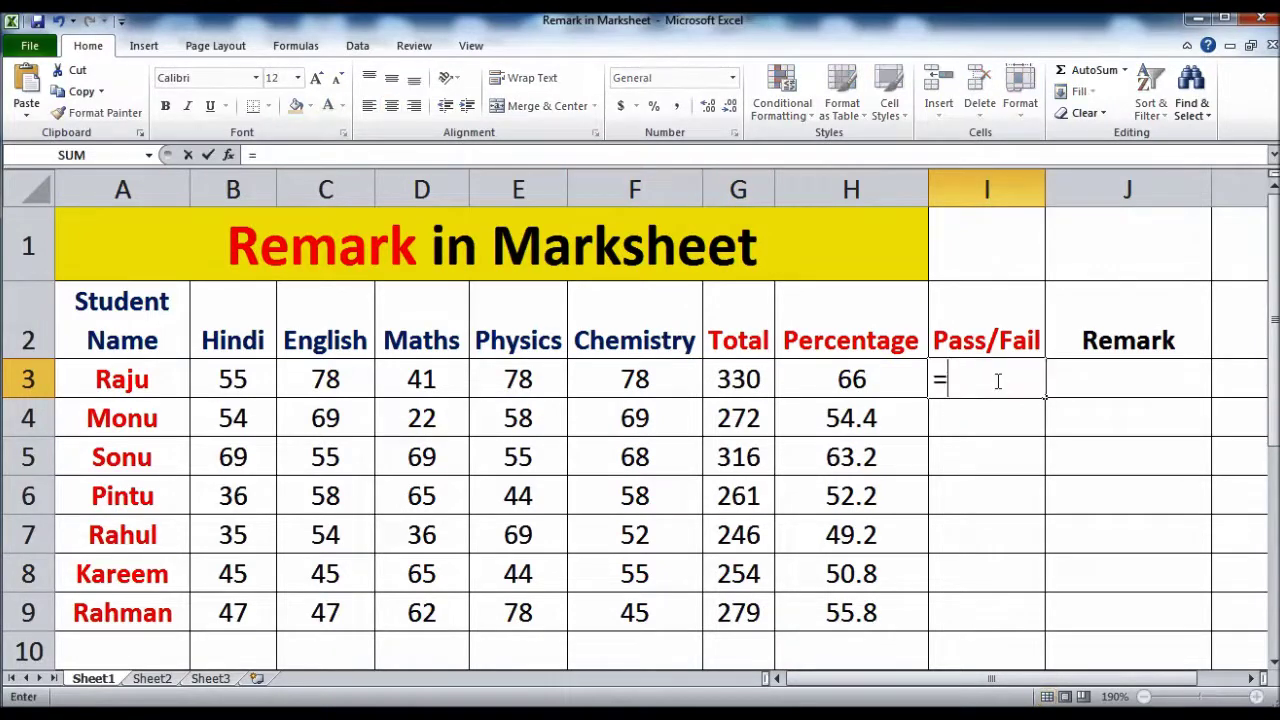
pyautogui.write('if(')
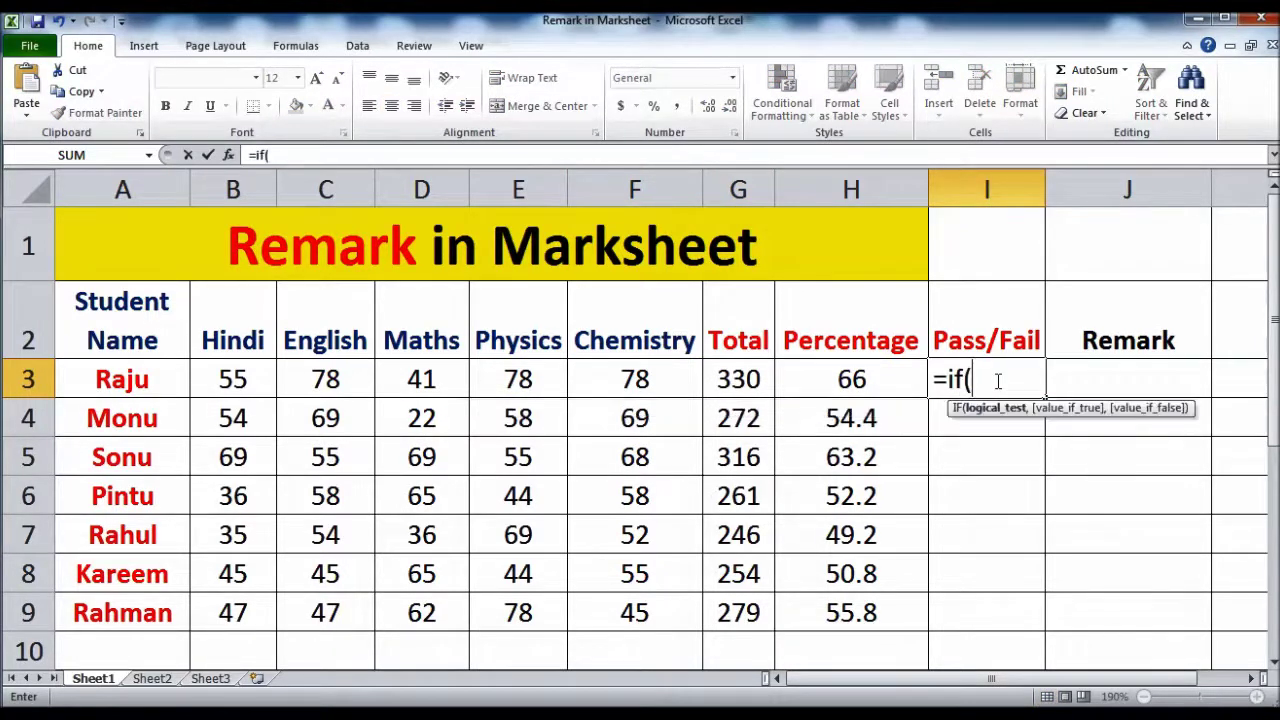
pyautogui.write('or')
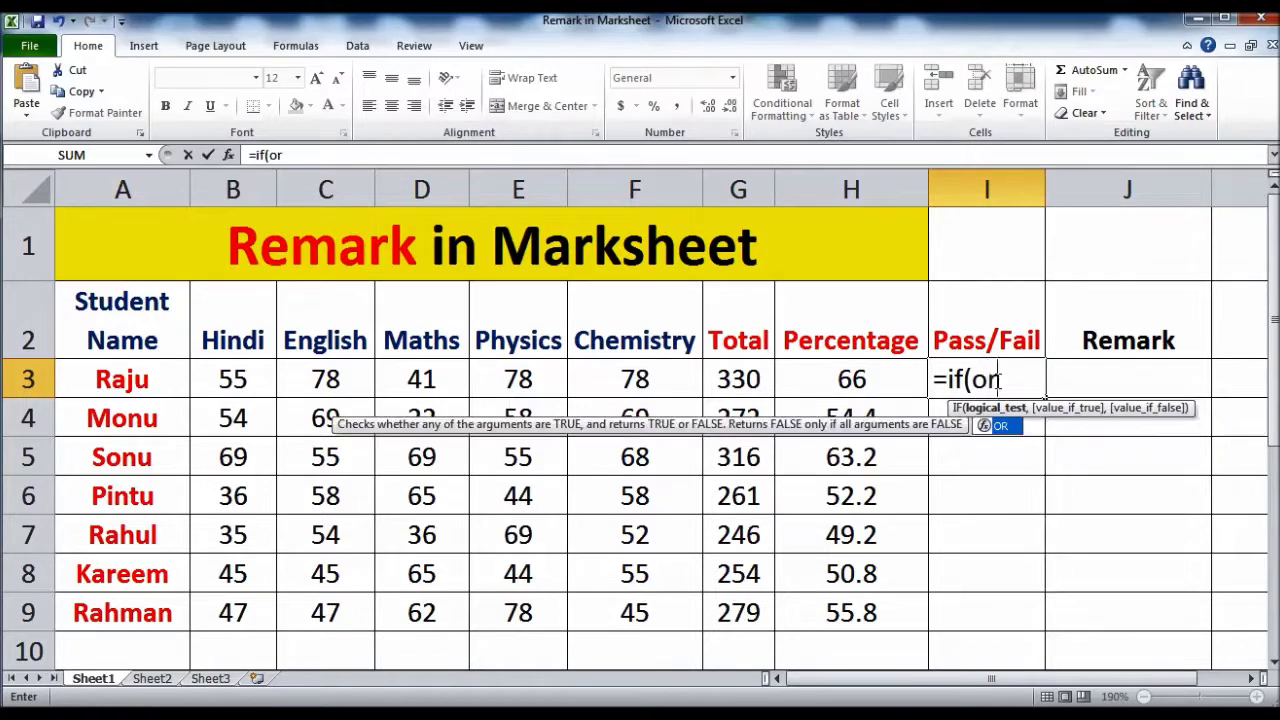
pyautogui.write('(')
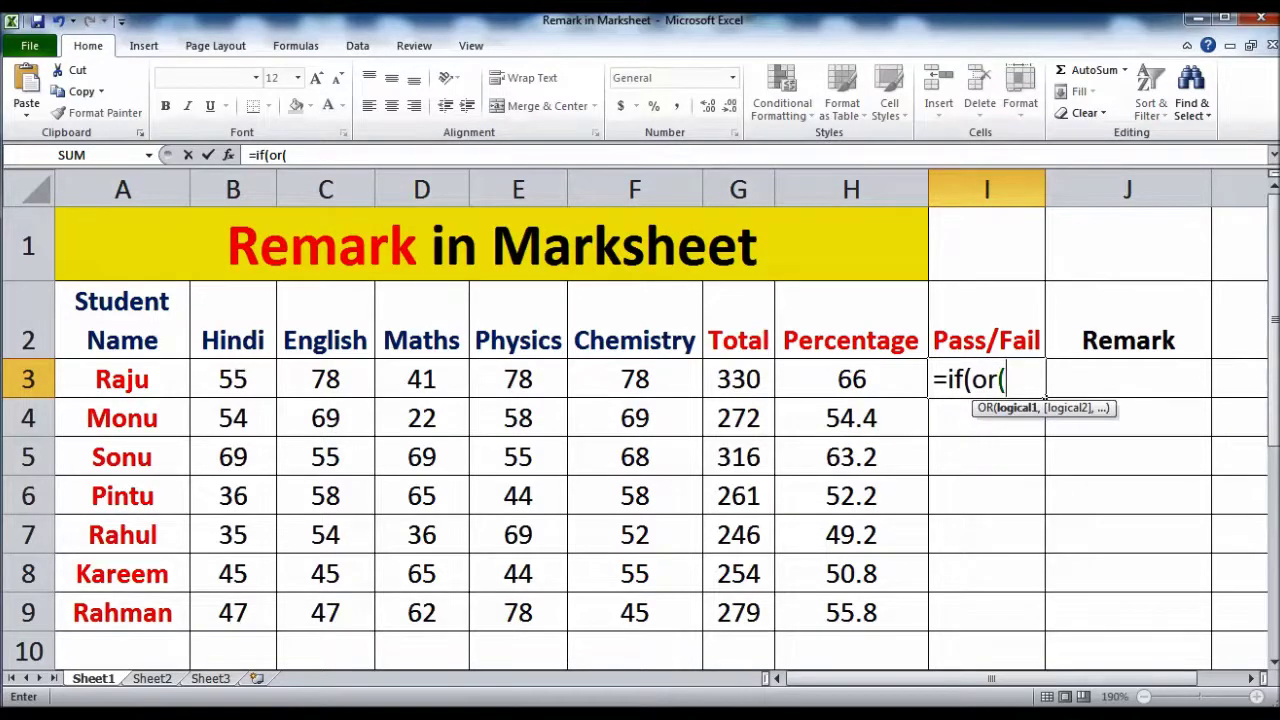
pyautogui.write('b3')
pyautogui.write('<33')
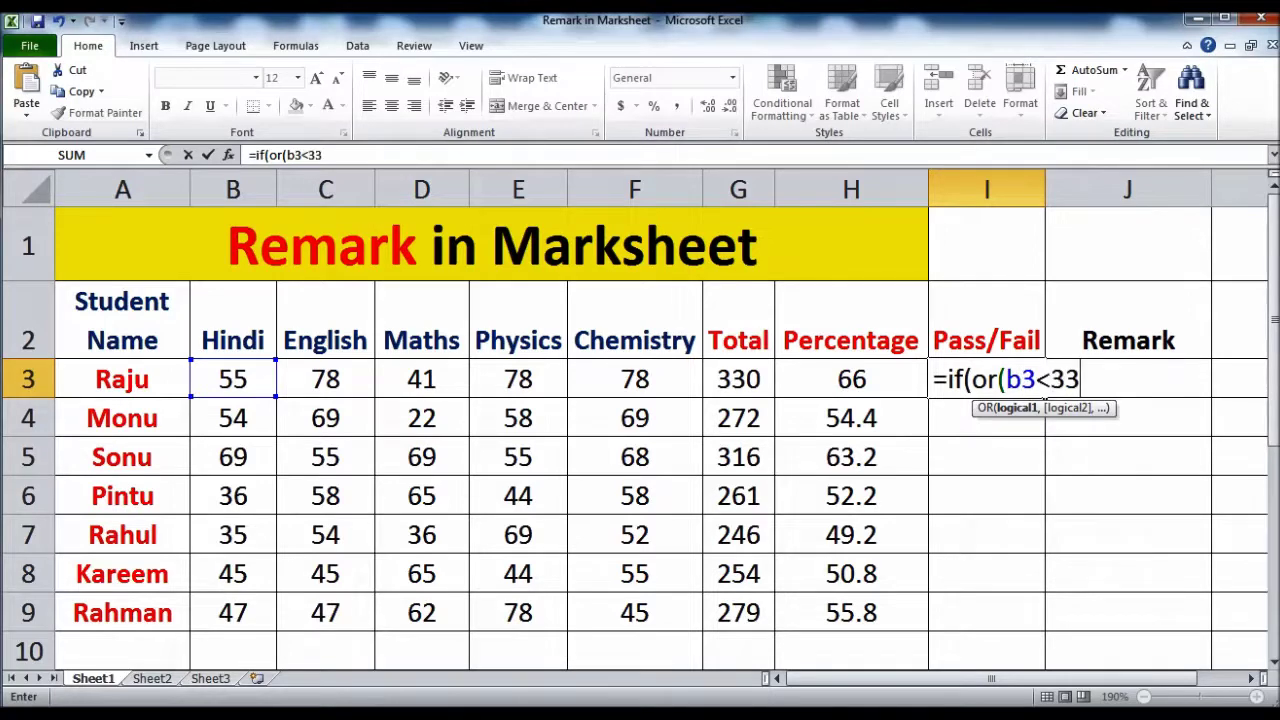
pyautogui.write(',c3<33,d3<33,e3<33')
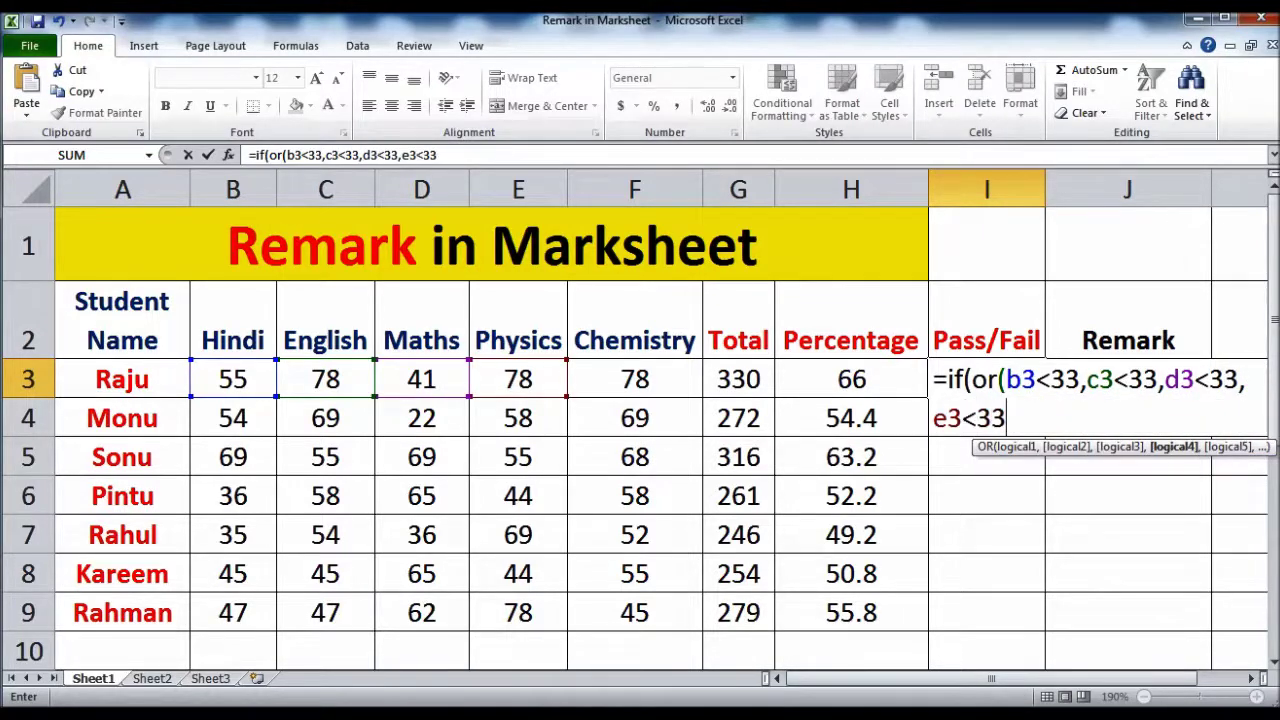
pyautogui.write(',f3<33)')
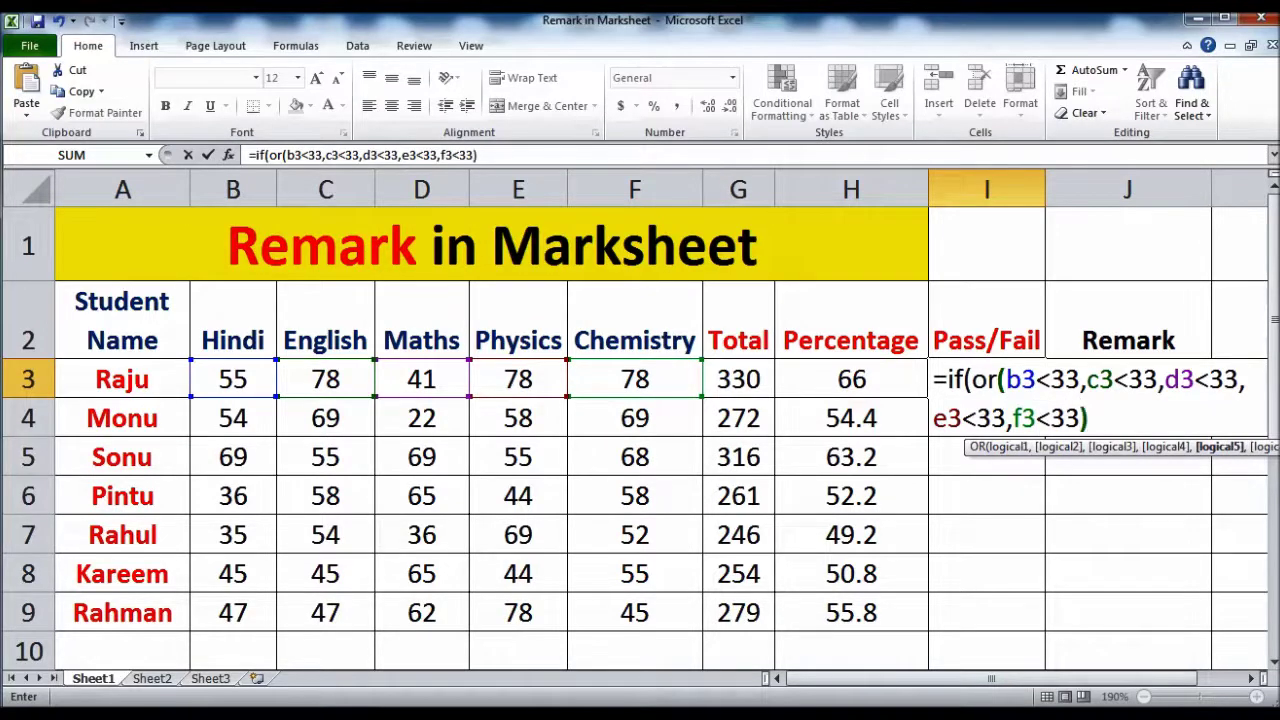
pyautogui.write(',"Fail')
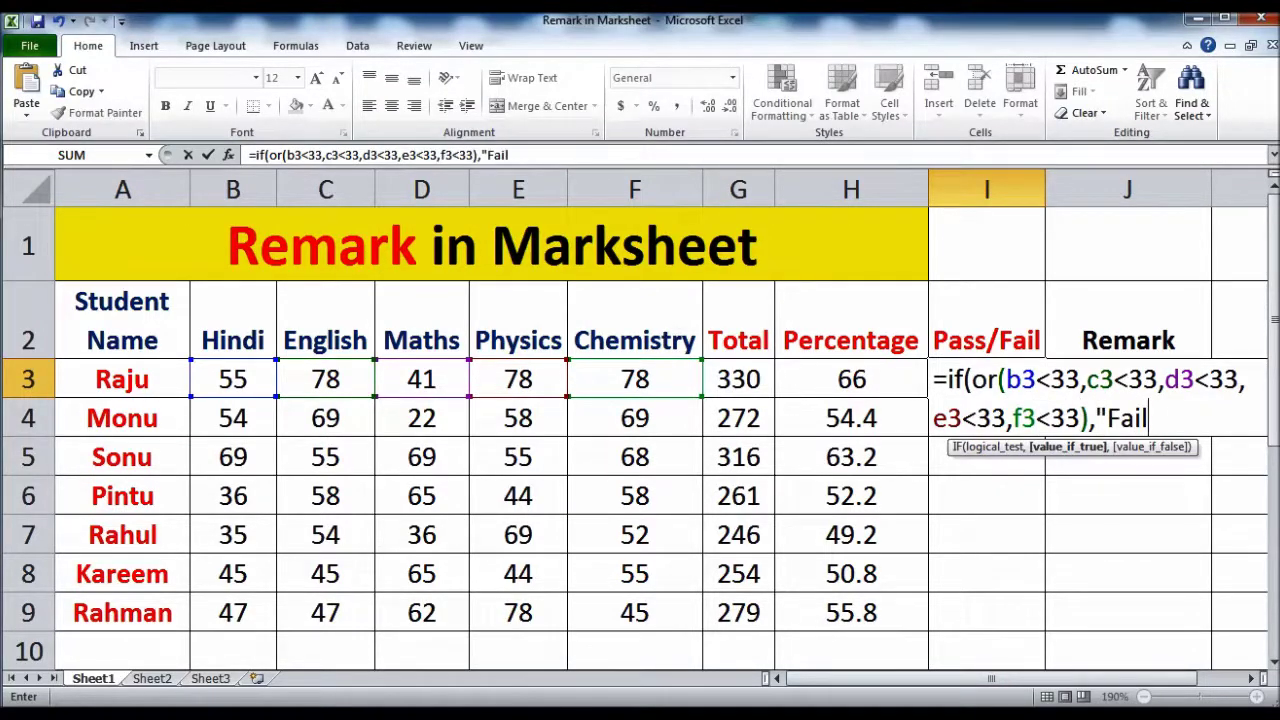
pyautogui.write('","Pass')
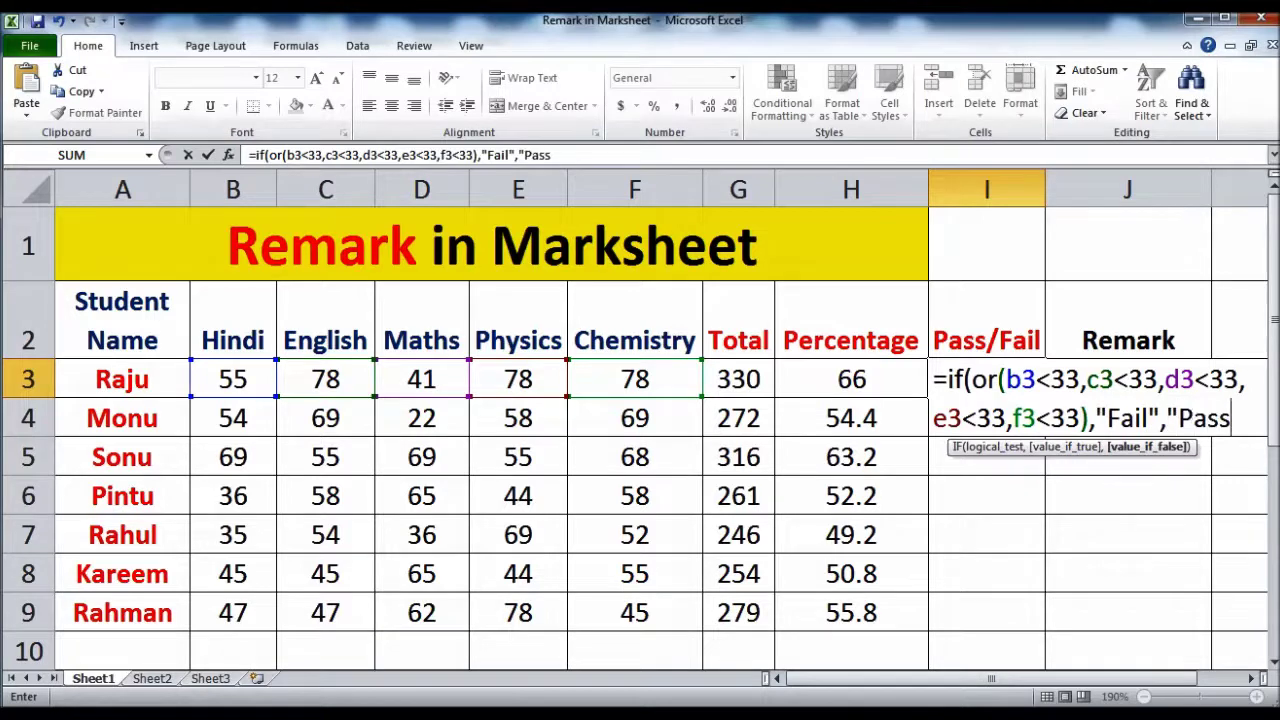
pyautogui.write('")(')
# Step: Enter the Pass/Fail formula in I3 after removing the stray extra parenthesis
pyautogui.press('Return')
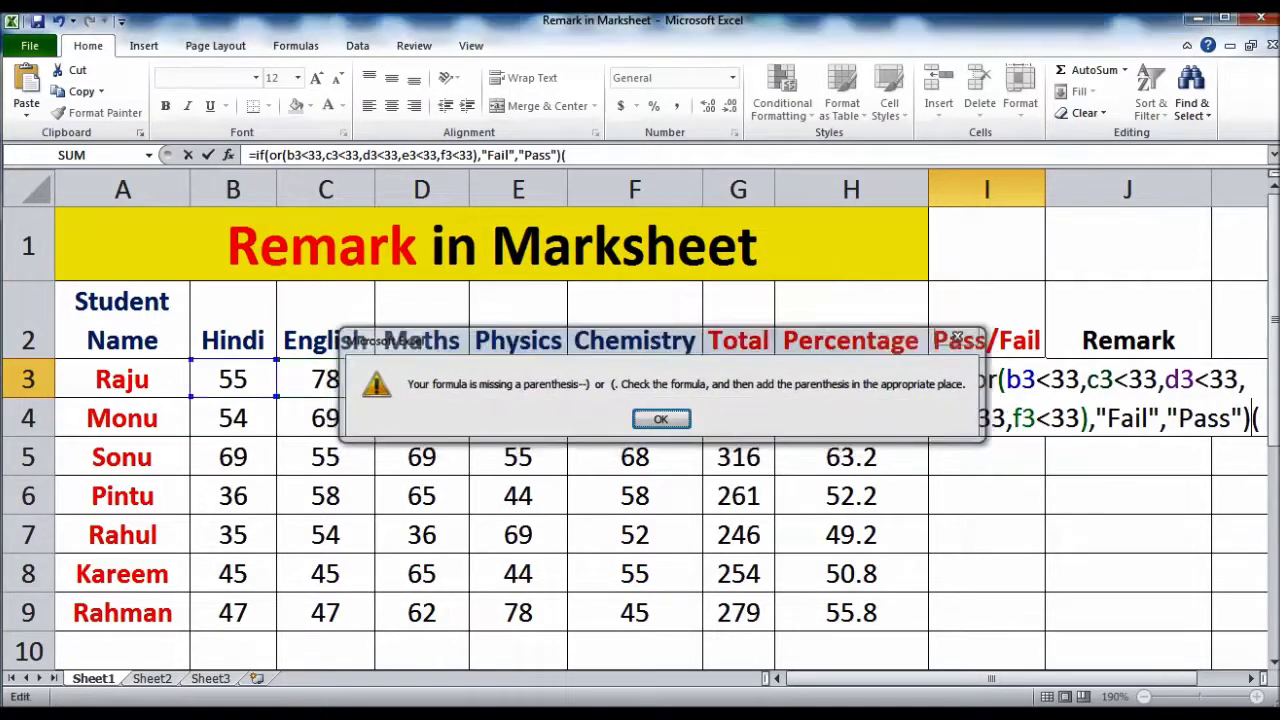
pyautogui.press('Return')
pyautogui.press('BackSpace')
pyautogui.press('Return')
pyautogui.click(986, 379)
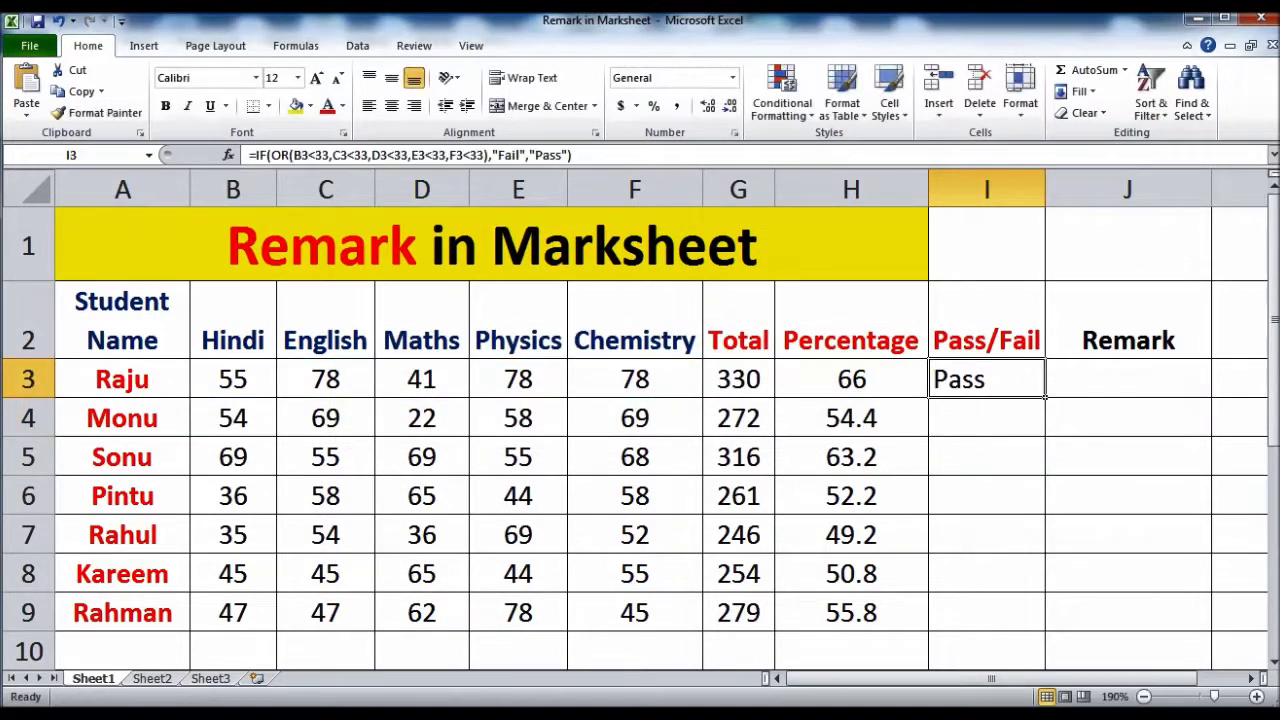
# Step: Change B3's Hindi mark to 1 so I3 shows Fail, then fill the formula down to I9
pyautogui.click(213, 395)
pyautogui.write('1')
pyautogui.press('Return')
pyautogui.click(996, 379)
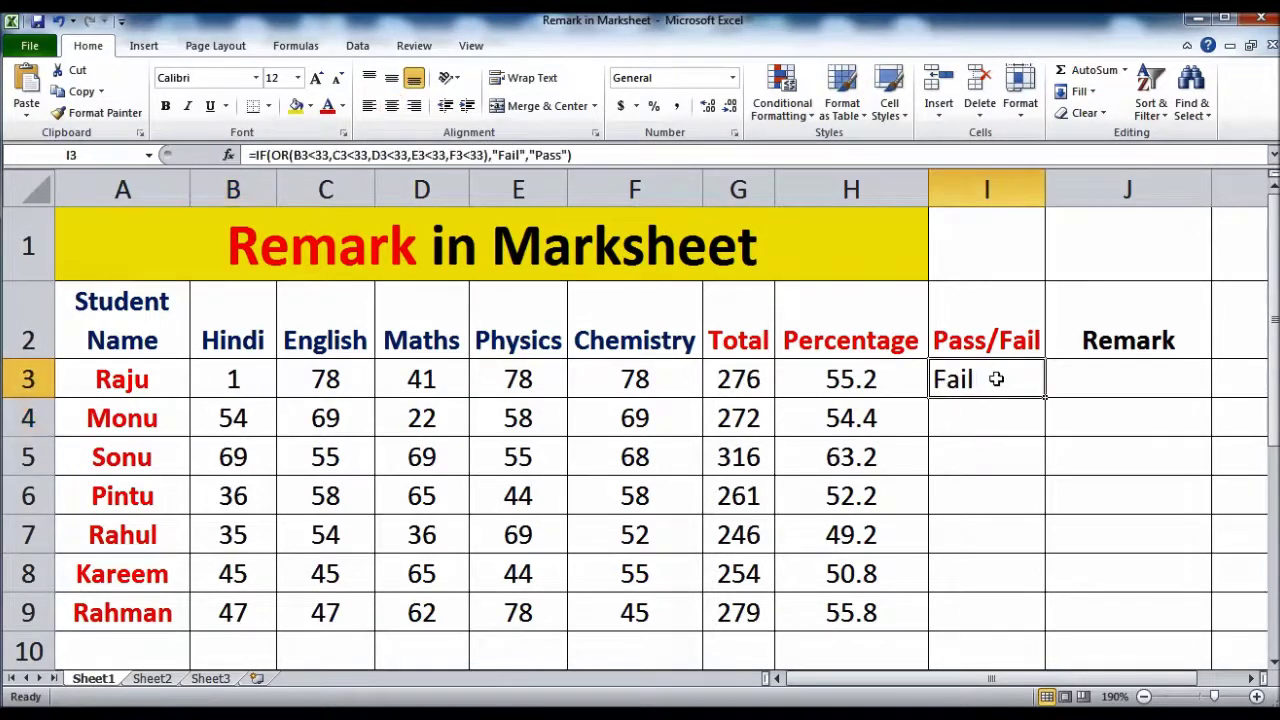
pyautogui.doubleClick(1045, 397)
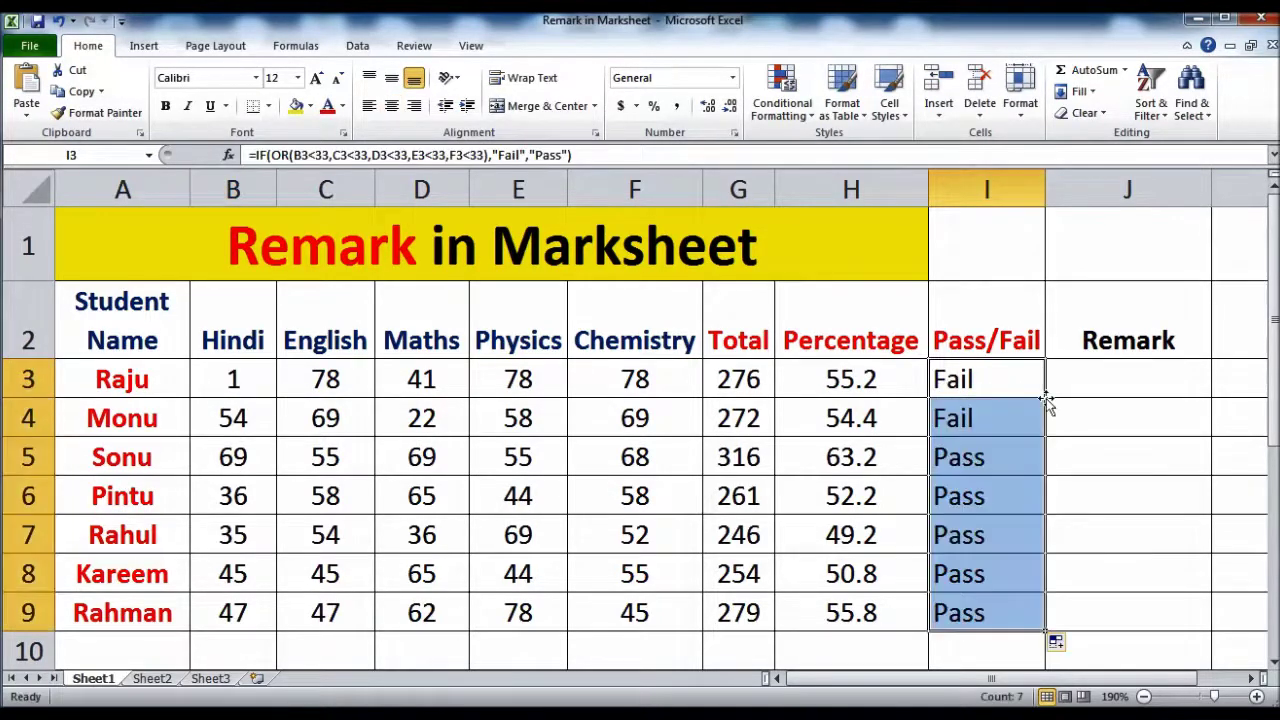
pyautogui.click(1123, 387)
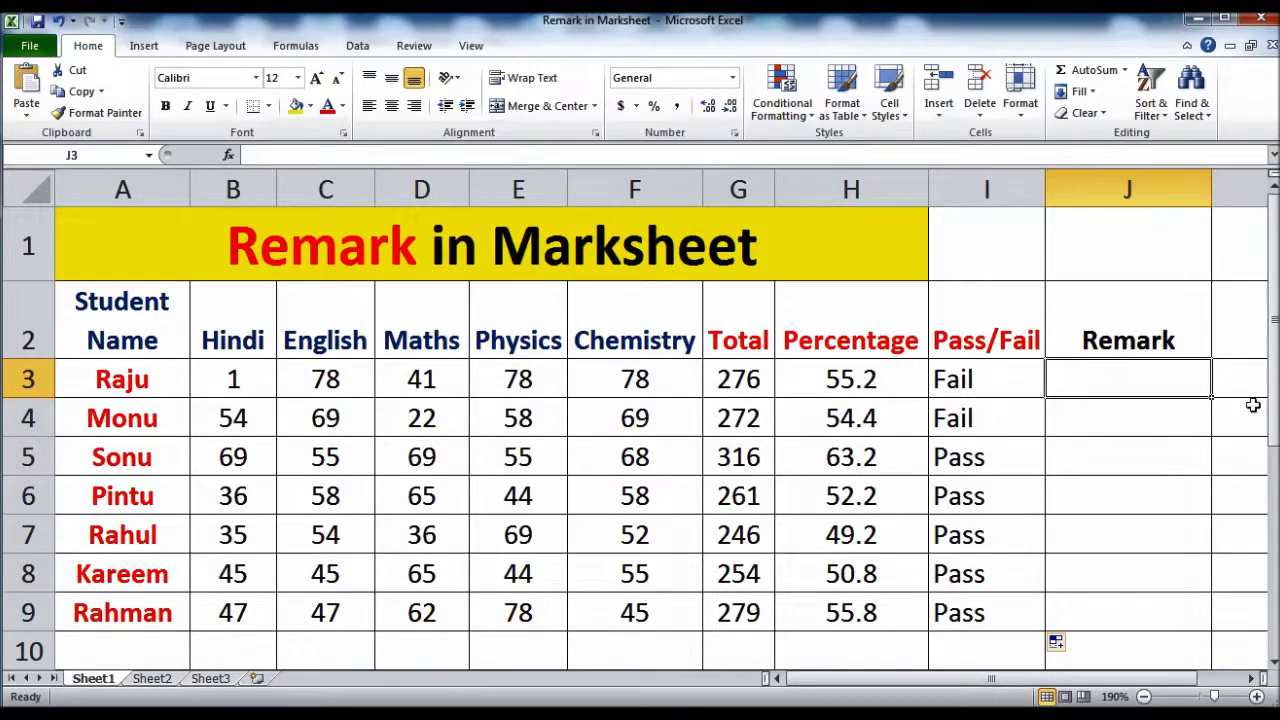
# Step: Type =if(i3="Pass",if( into J3, glancing at the Word criteria
pyautogui.write('=')
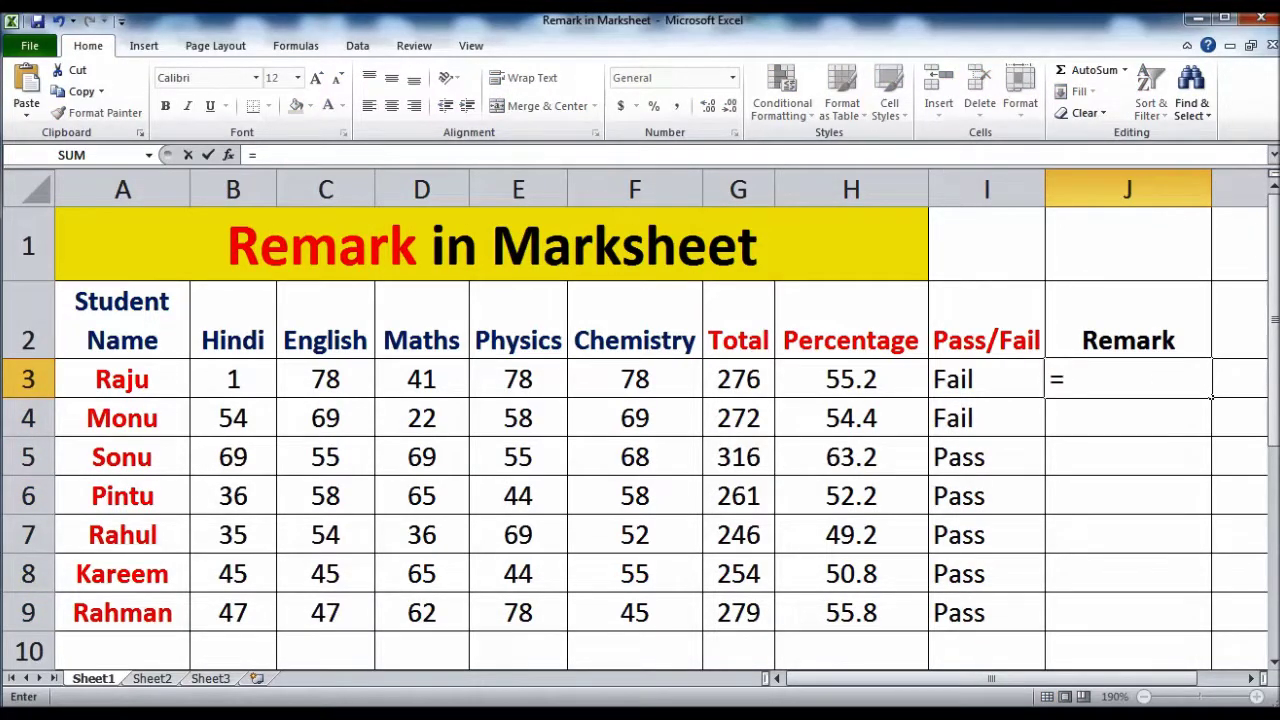
pyautogui.write('if')
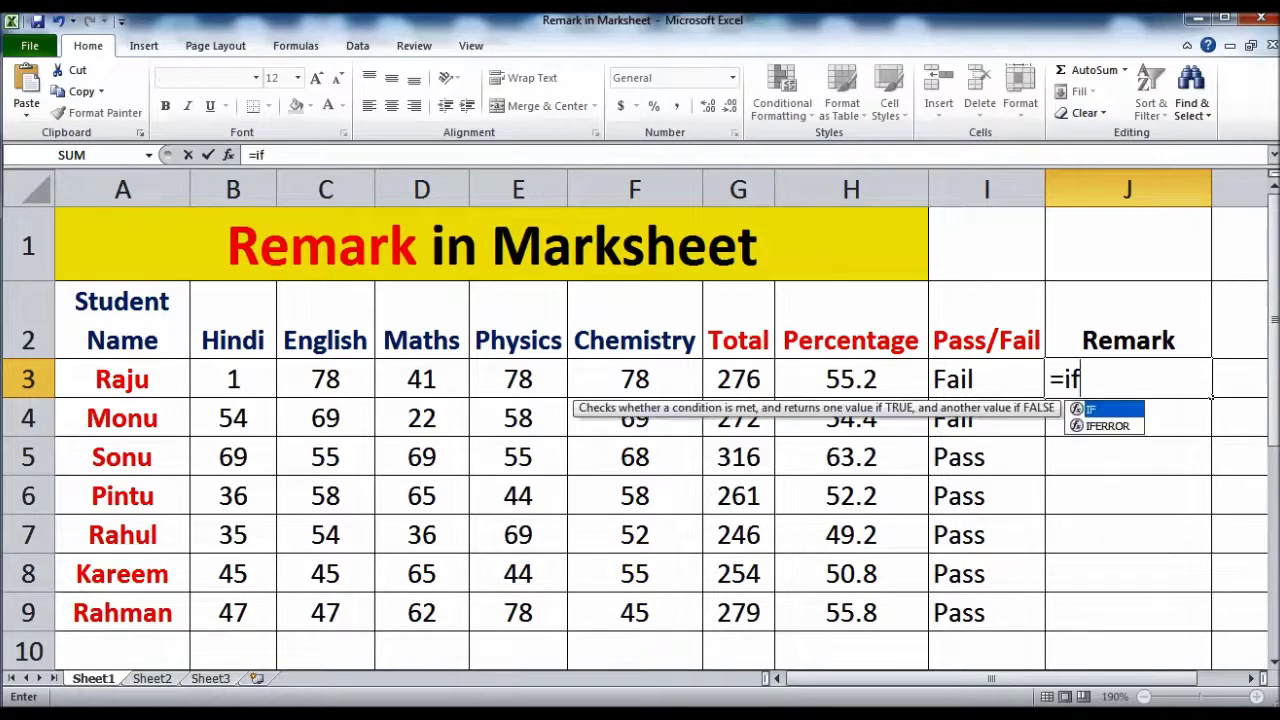
pyautogui.write('(')
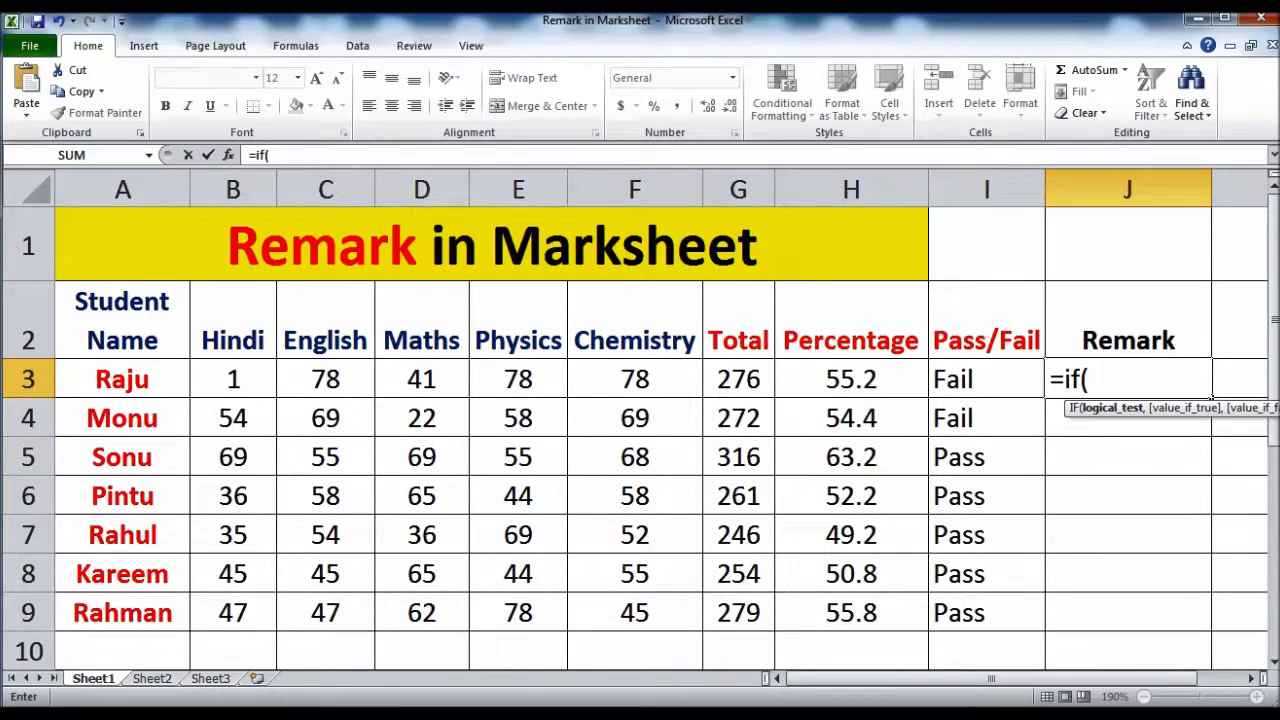
pyautogui.write('i3="Pass')
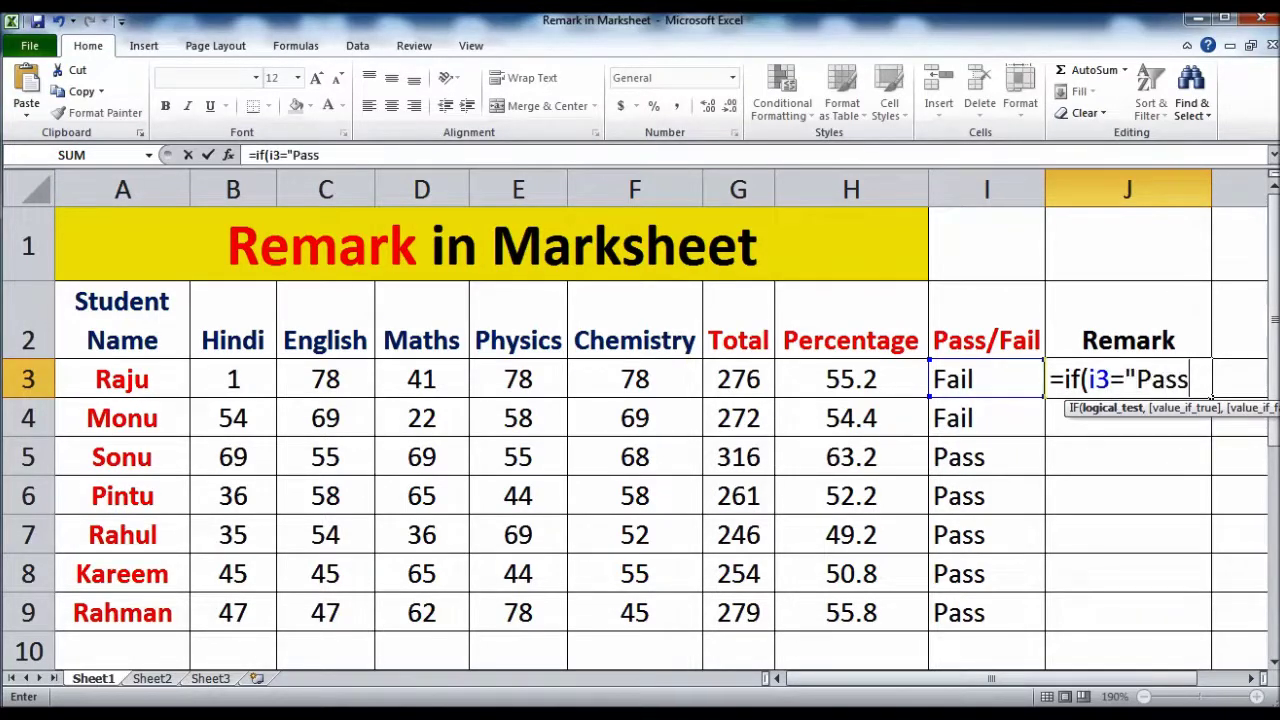
pyautogui.write('",')
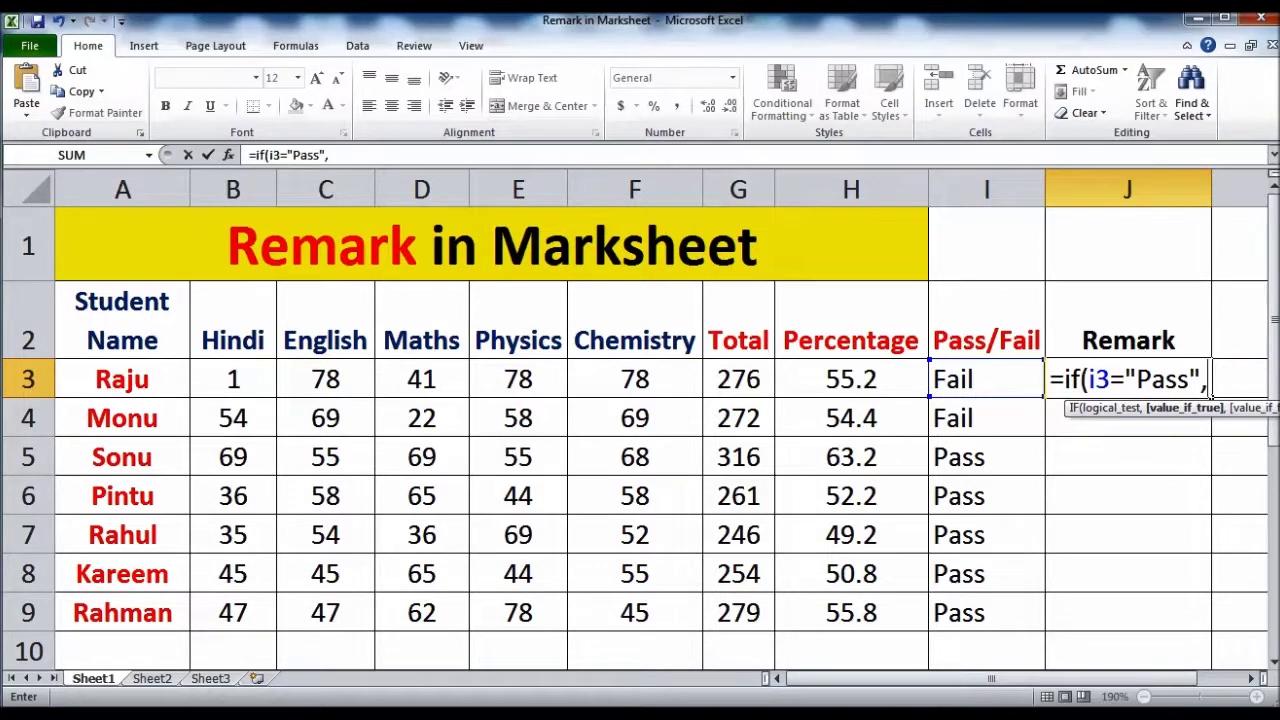
pyautogui.write('if')
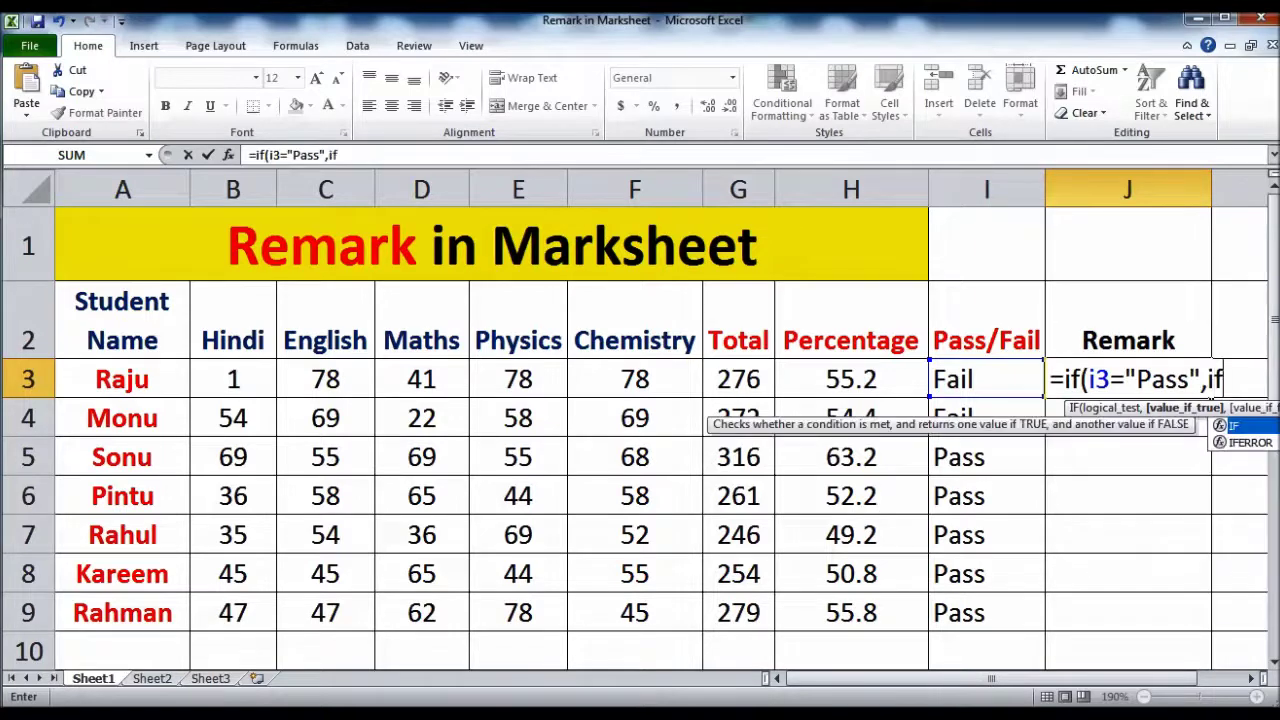
pyautogui.write('(h3')
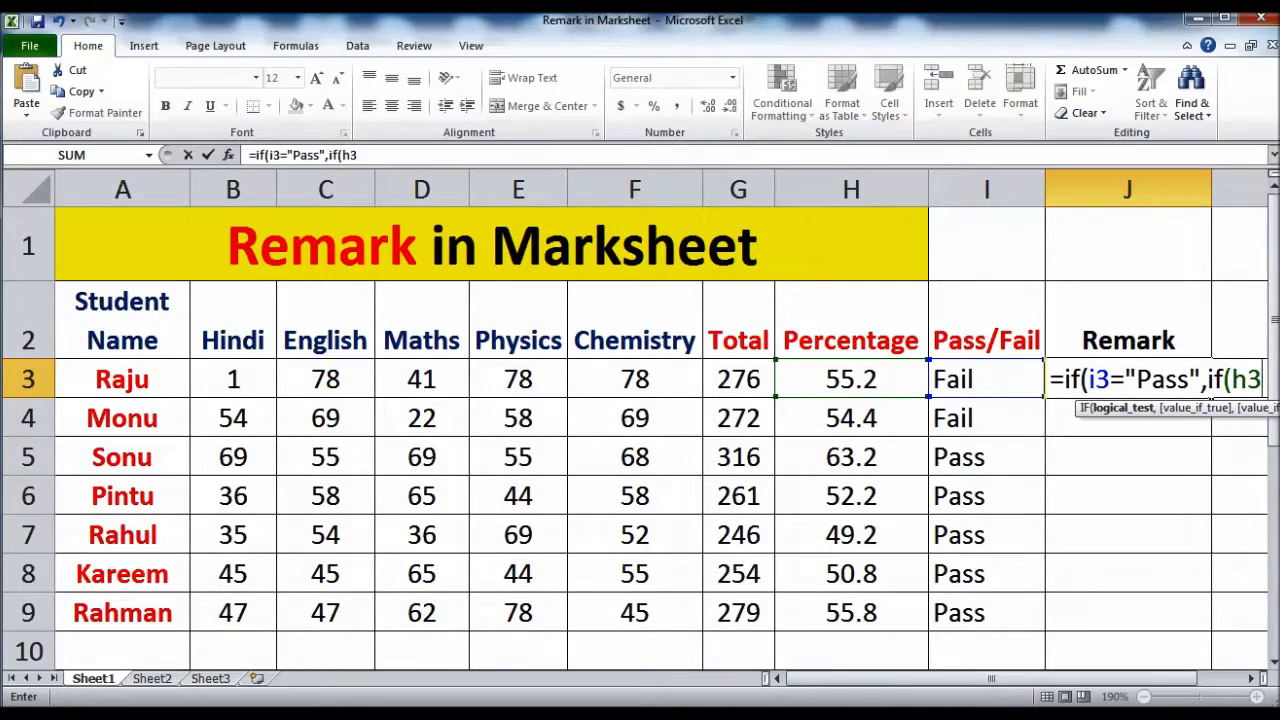
pyautogui.press('BackSpace')
pyautogui.press('BackSpace')
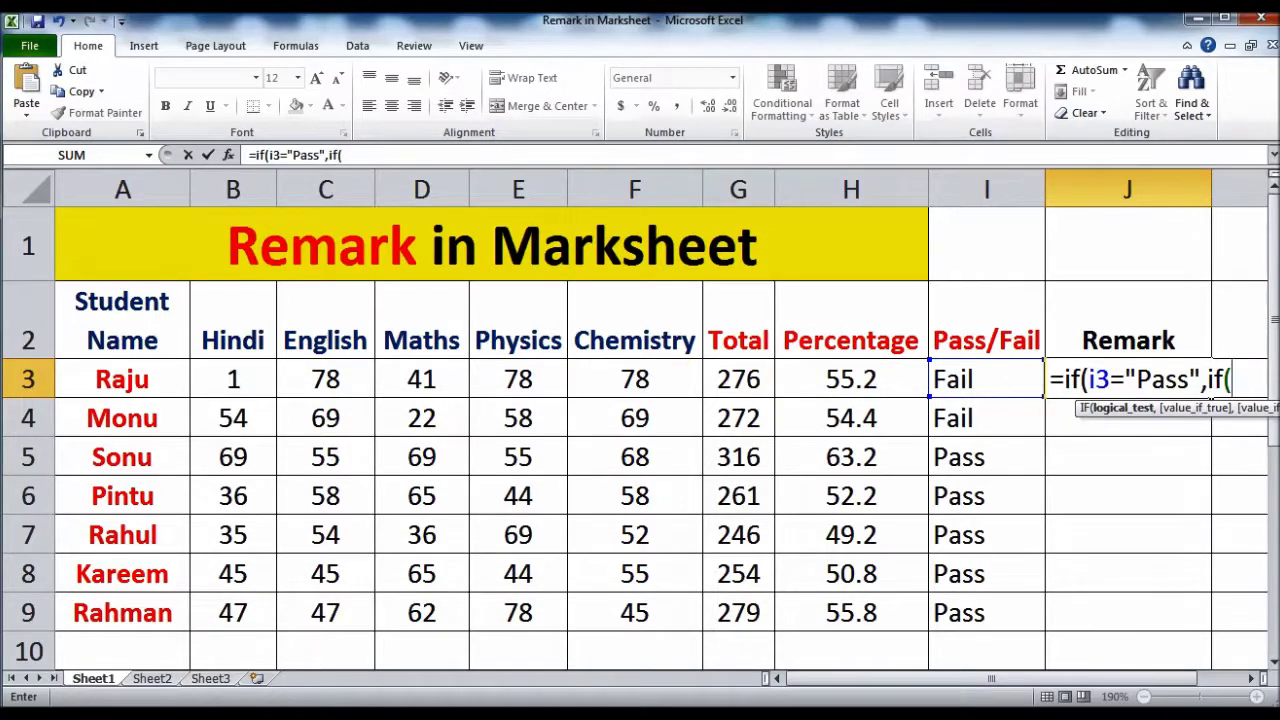
pyautogui.hotkey('alt', 'Tab')
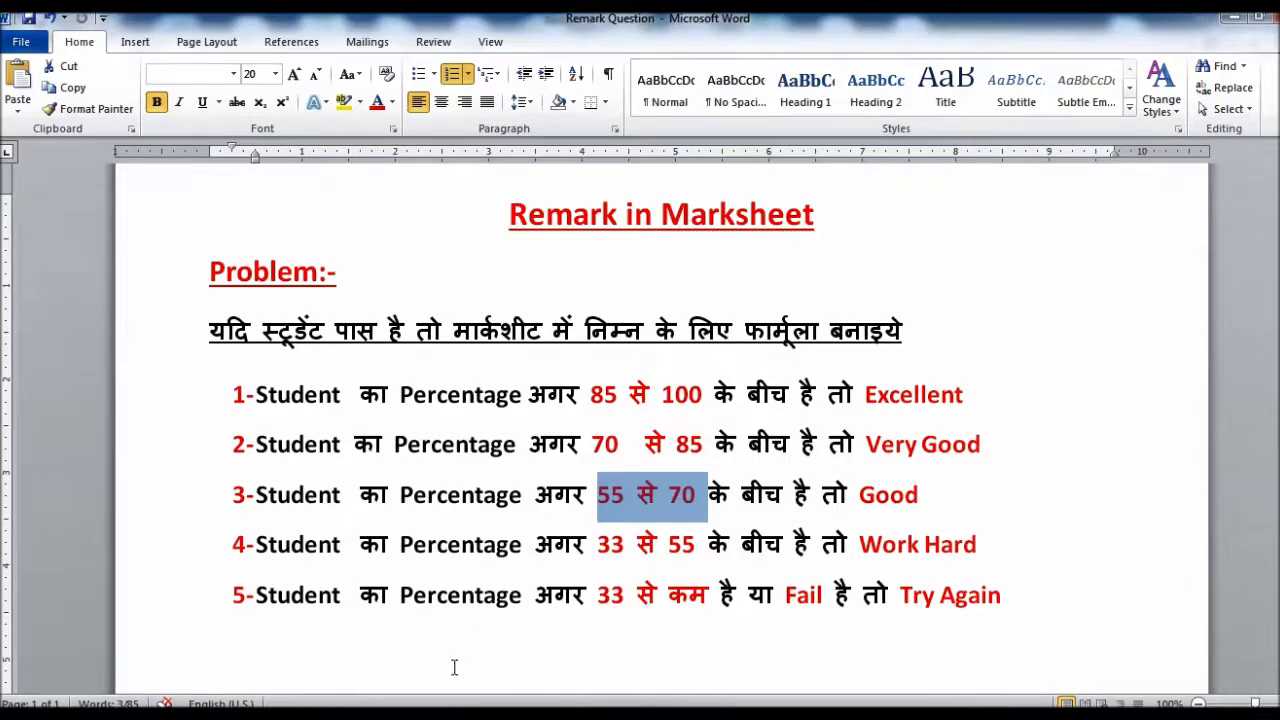
pyautogui.hotkey('alt', 'Tab')
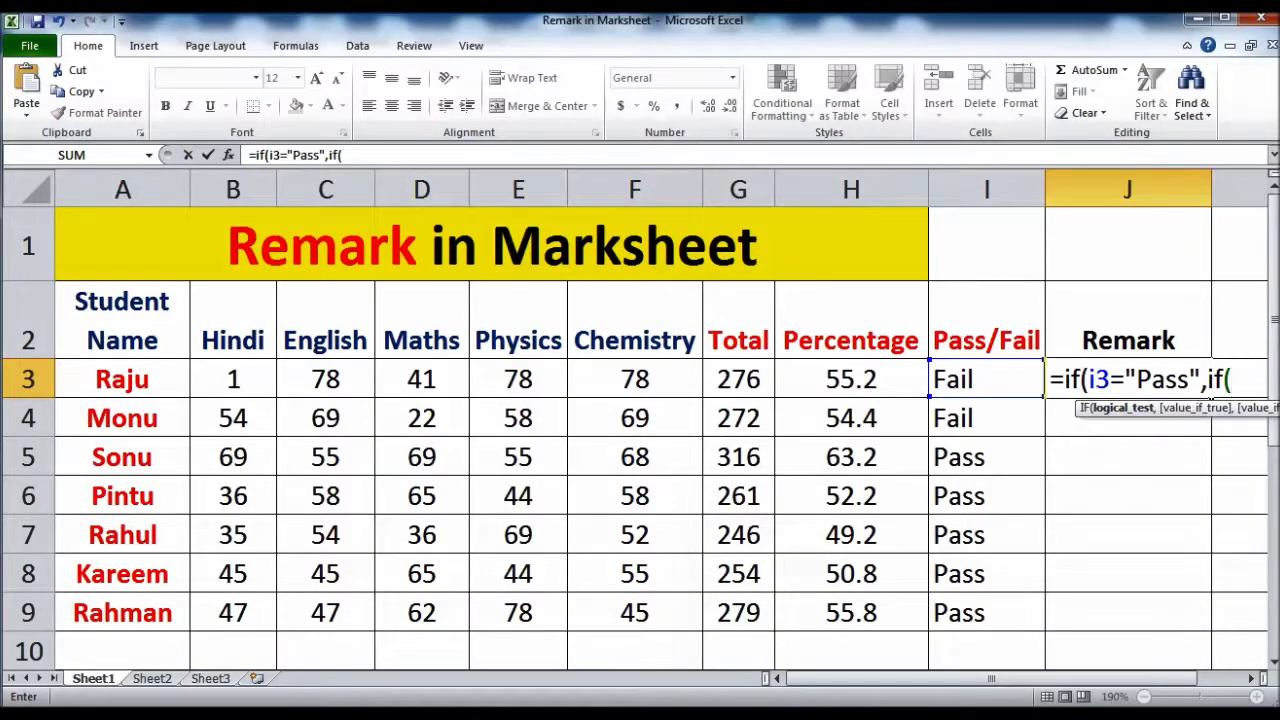
# Step: Add the Excellent (h3 85–100) and Very Good (h3 70–85) AND conditions to J3's formula
pyautogui.write('and')
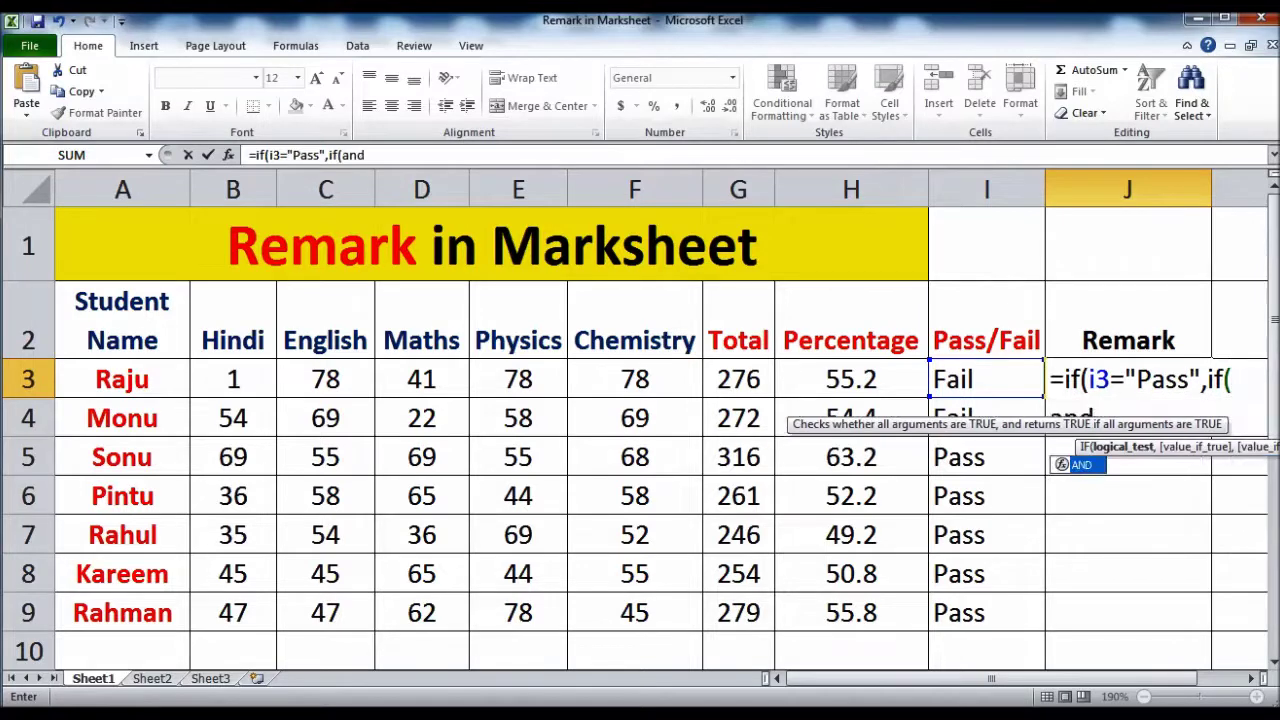
pyautogui.write('(h3>=85')
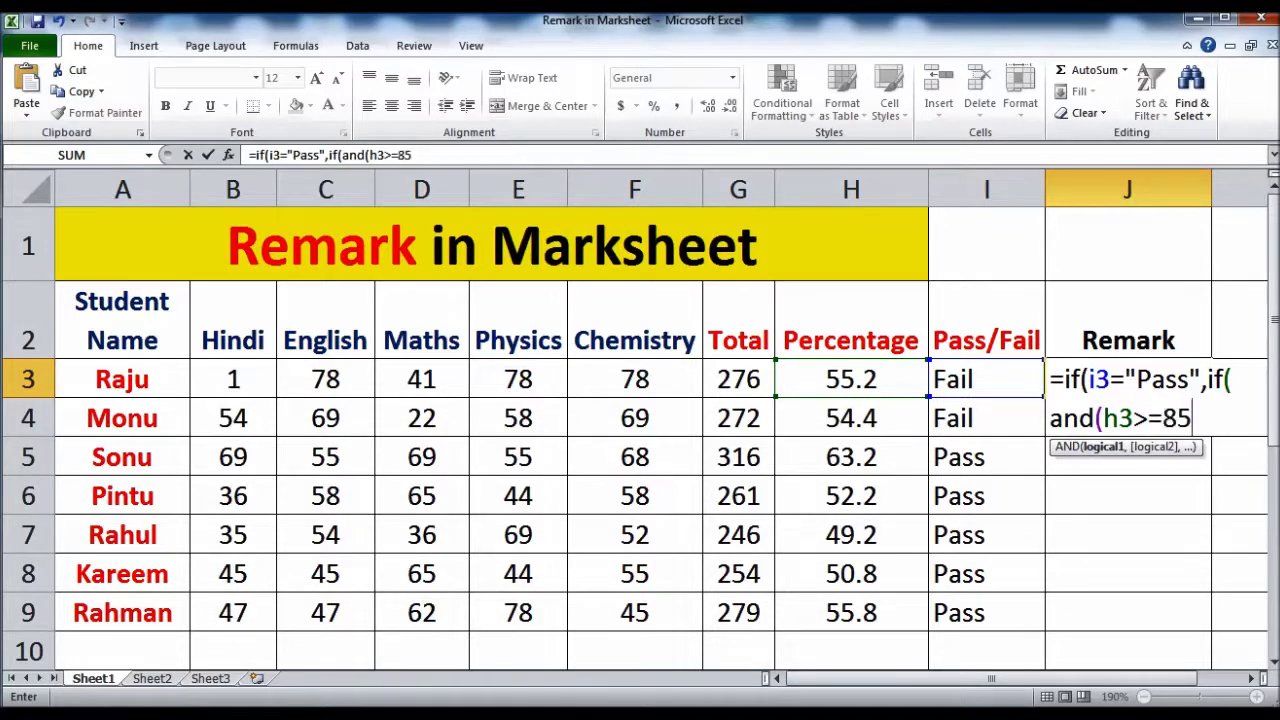
pyautogui.write(',')
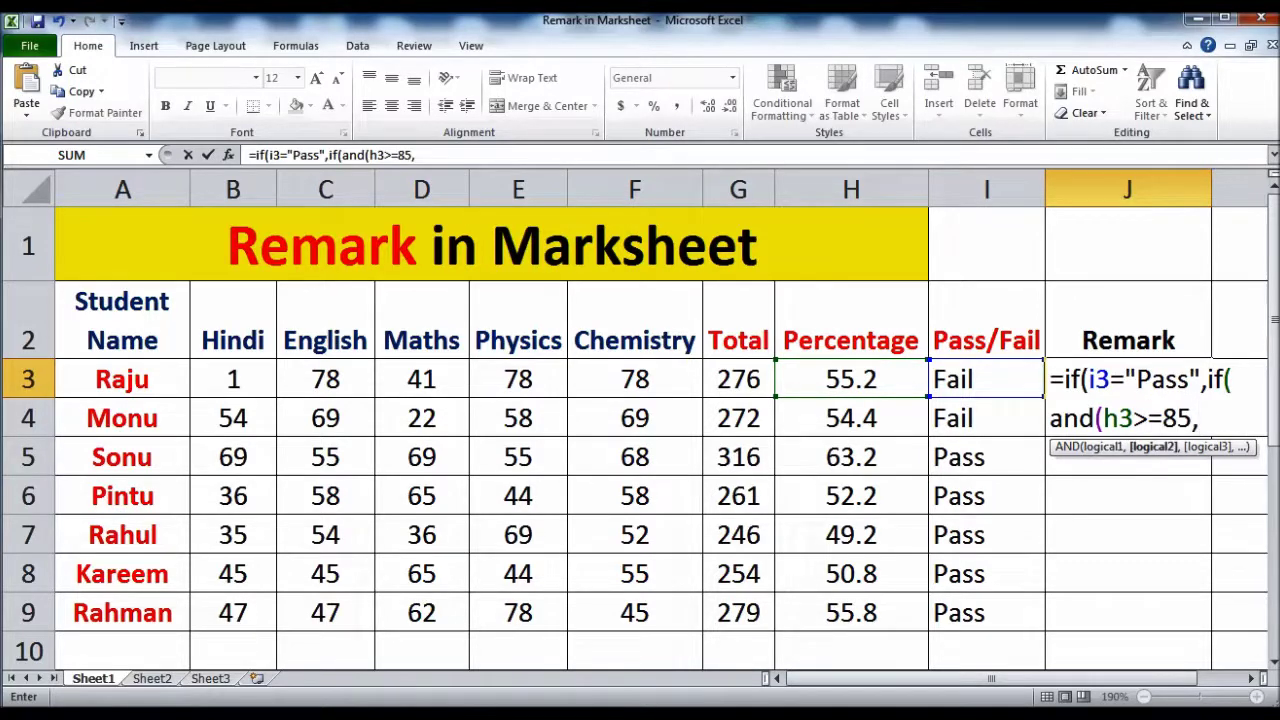
pyautogui.write('h3<100')
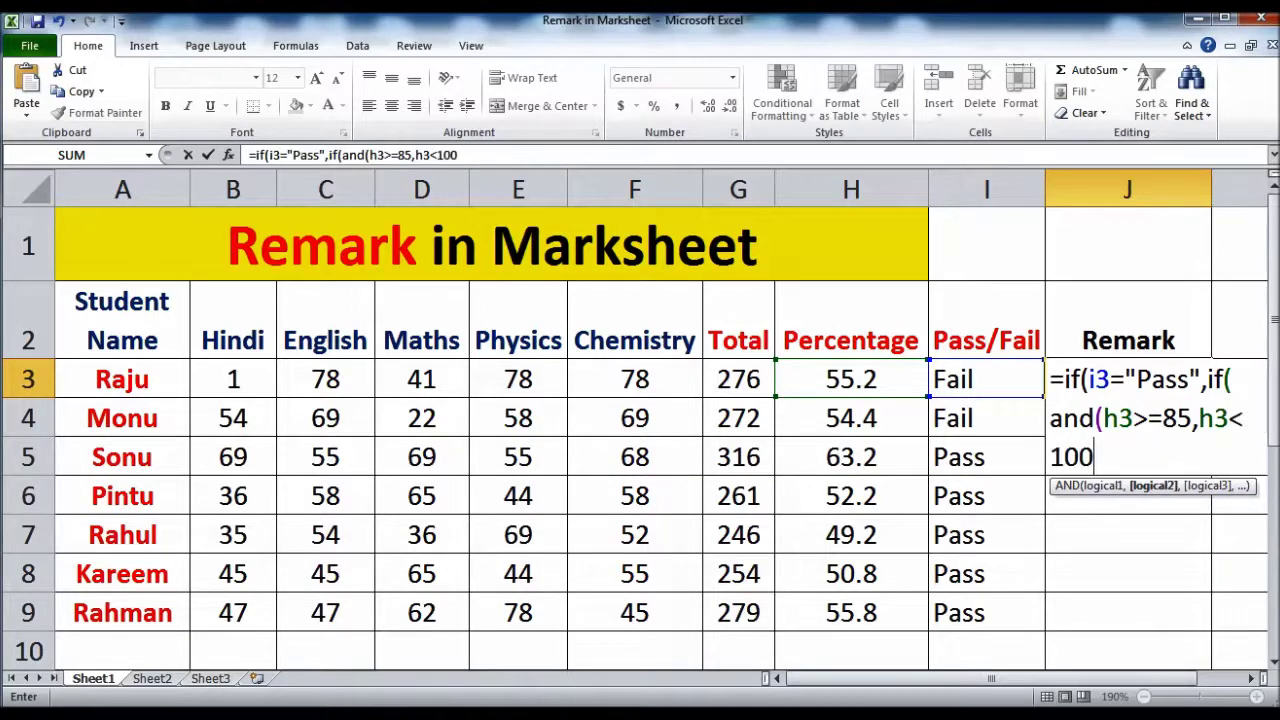
pyautogui.write('),"')
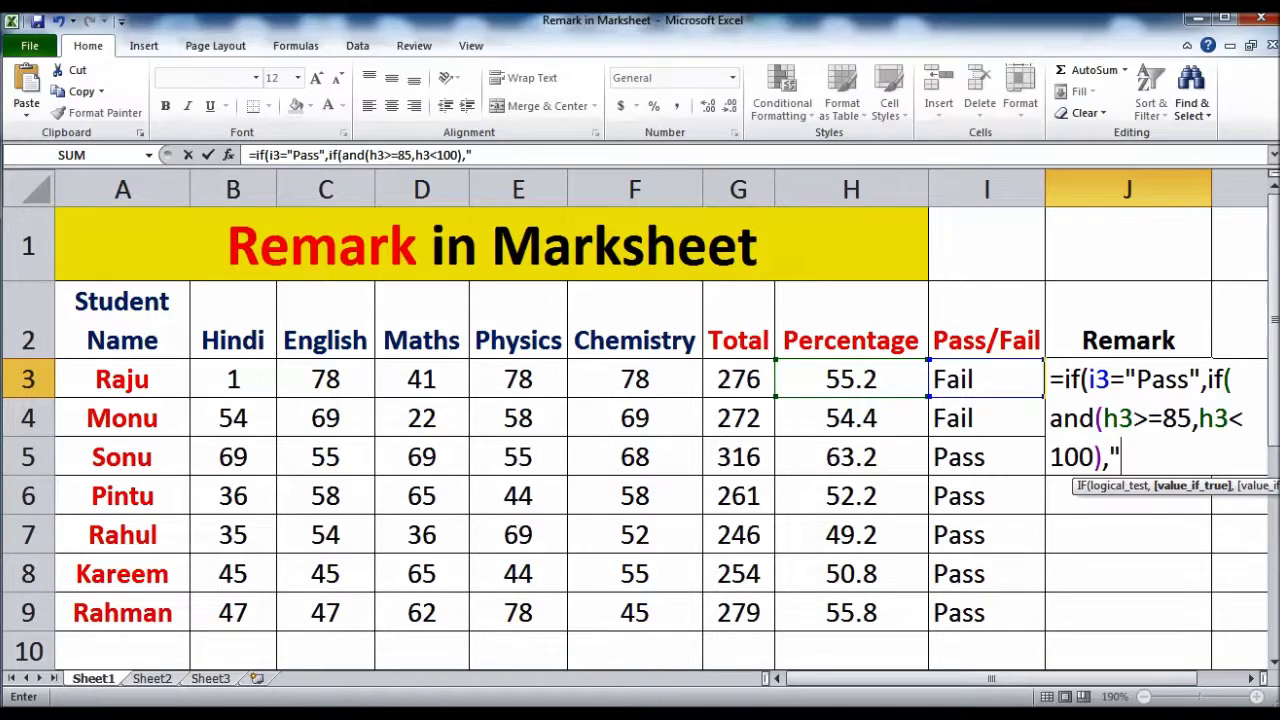
pyautogui.write('Excellent"')
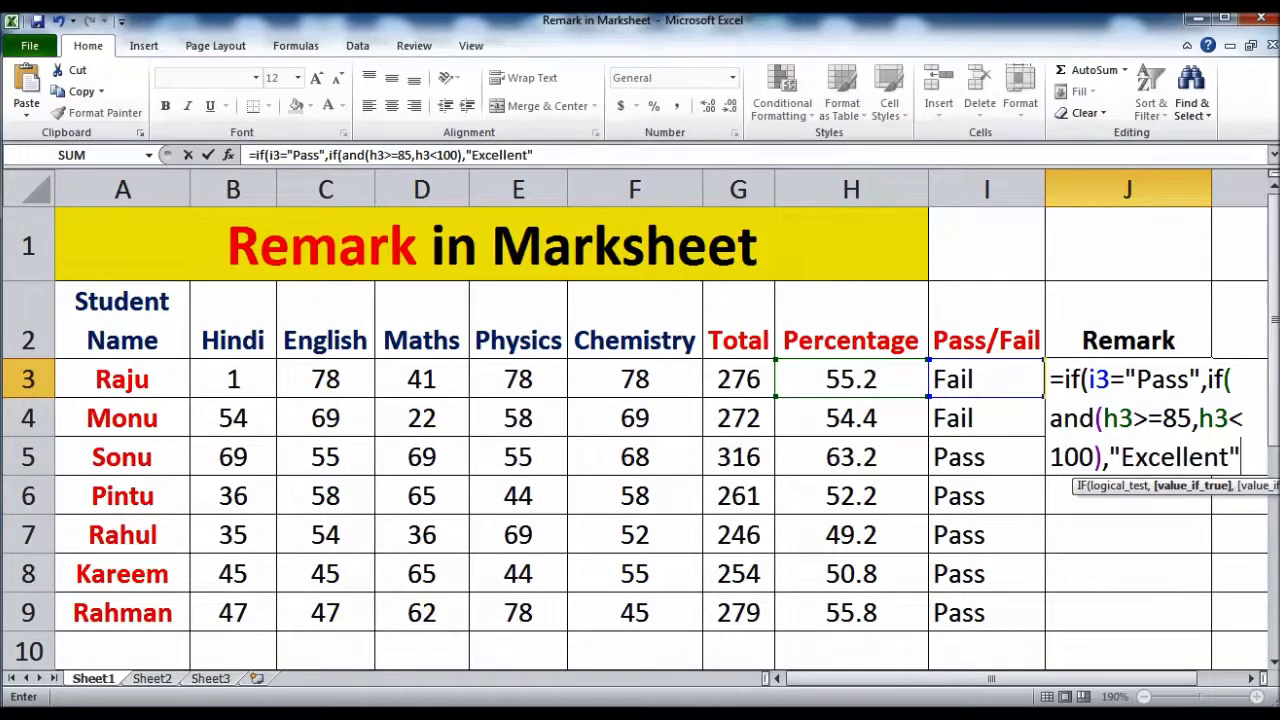
pyautogui.write(',')
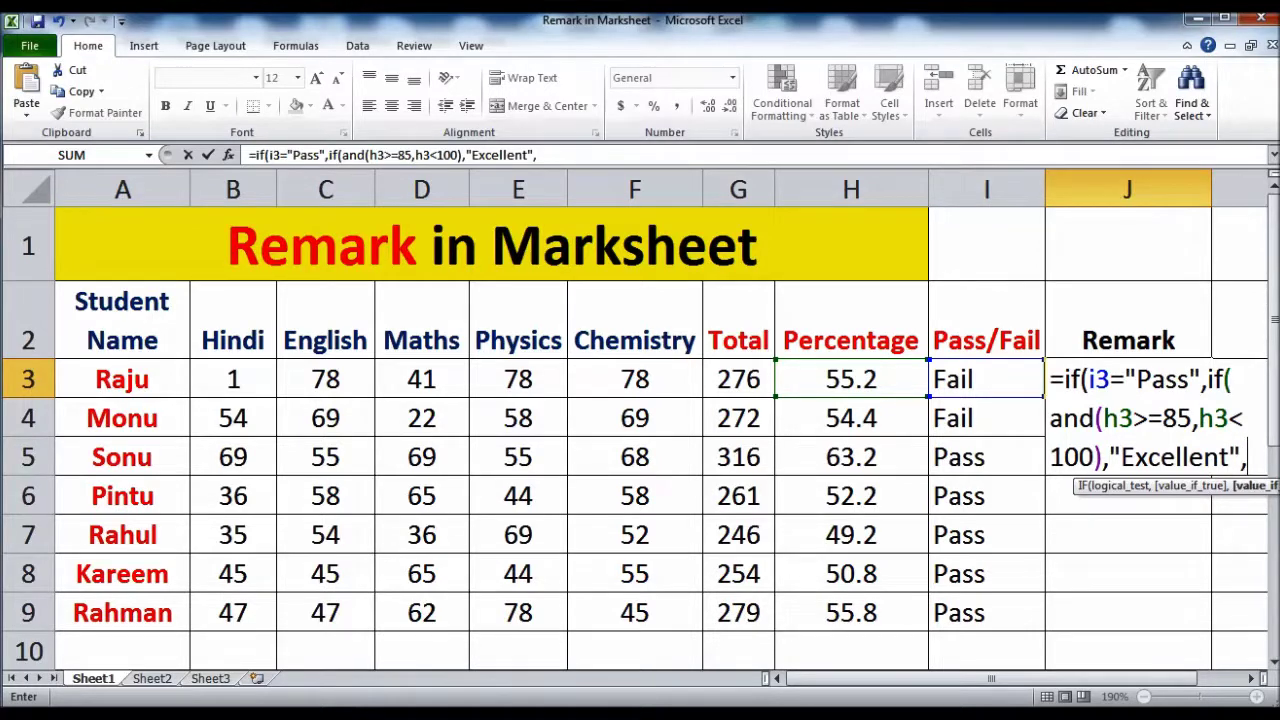
pyautogui.write('if(')
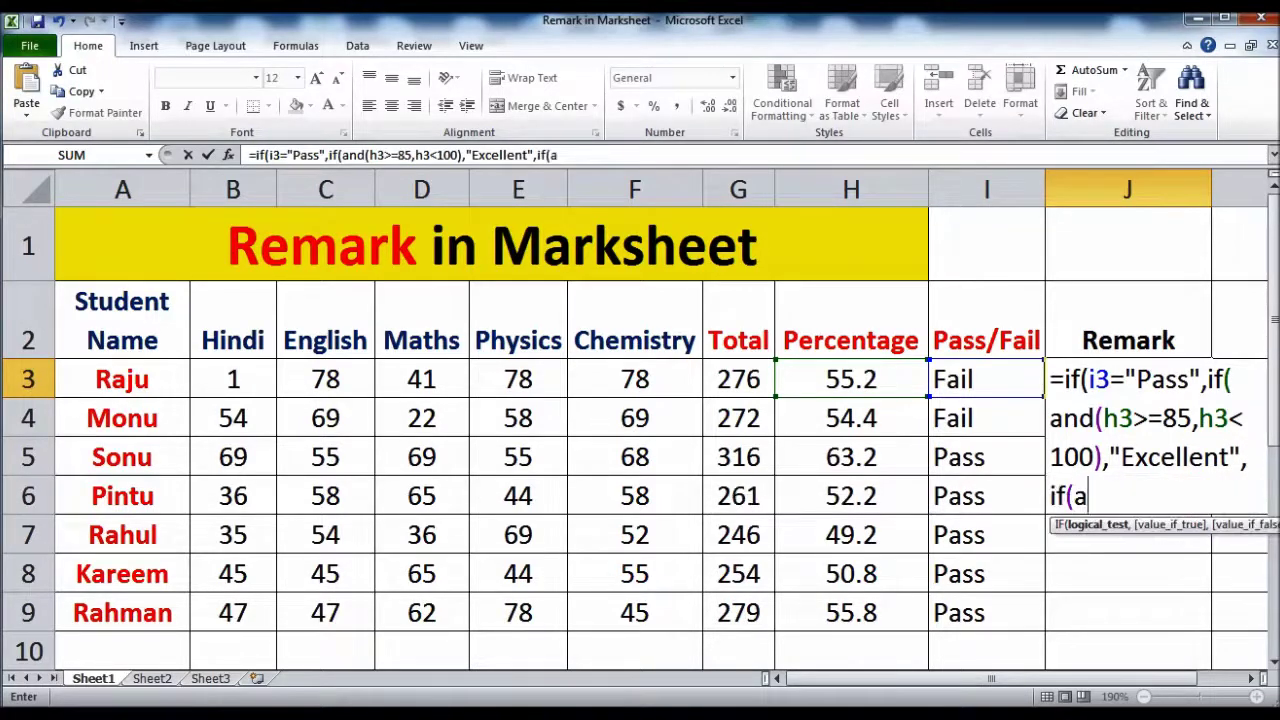
pyautogui.write('and(')
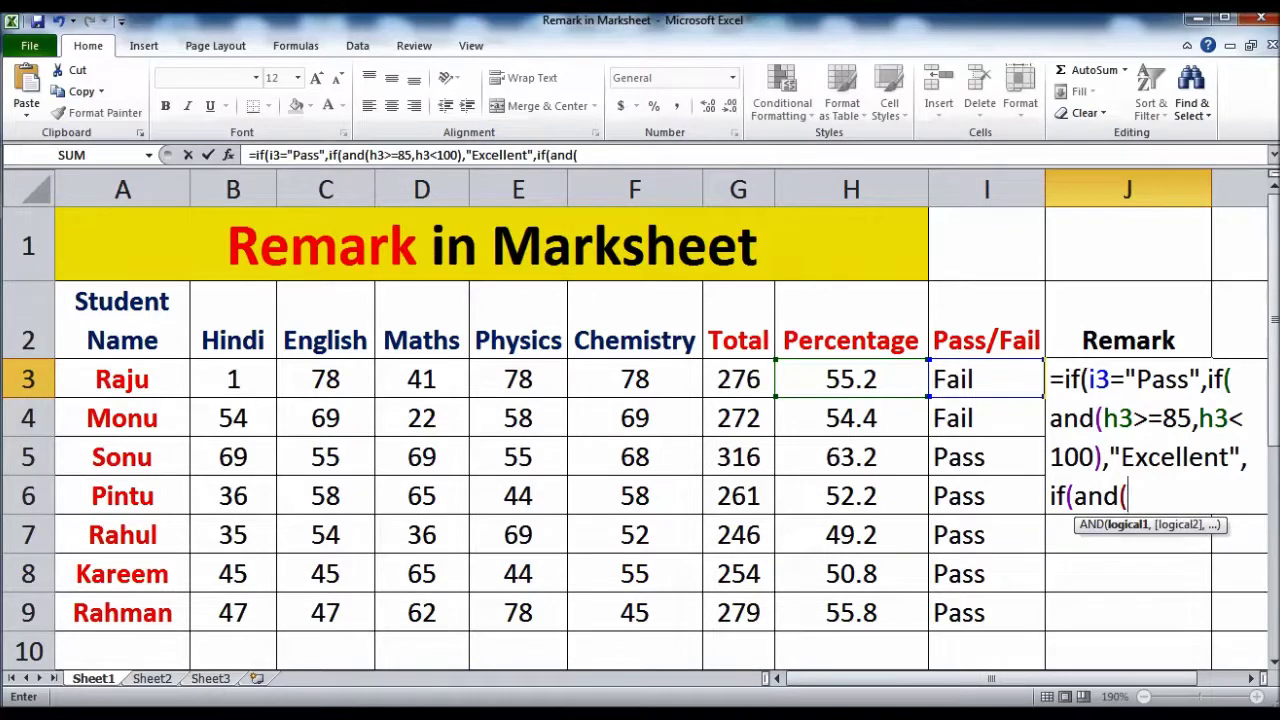
pyautogui.hotkey('alt', 'Tab')
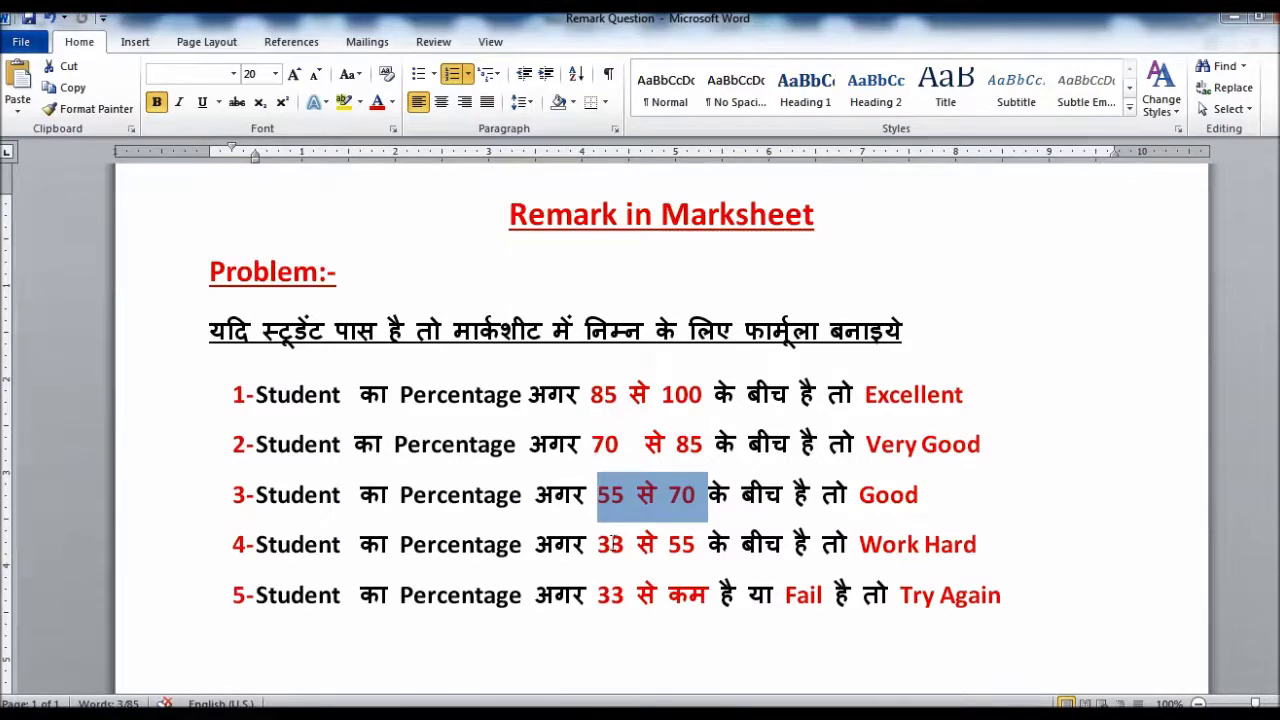
pyautogui.hotkey('alt', 'Tab')
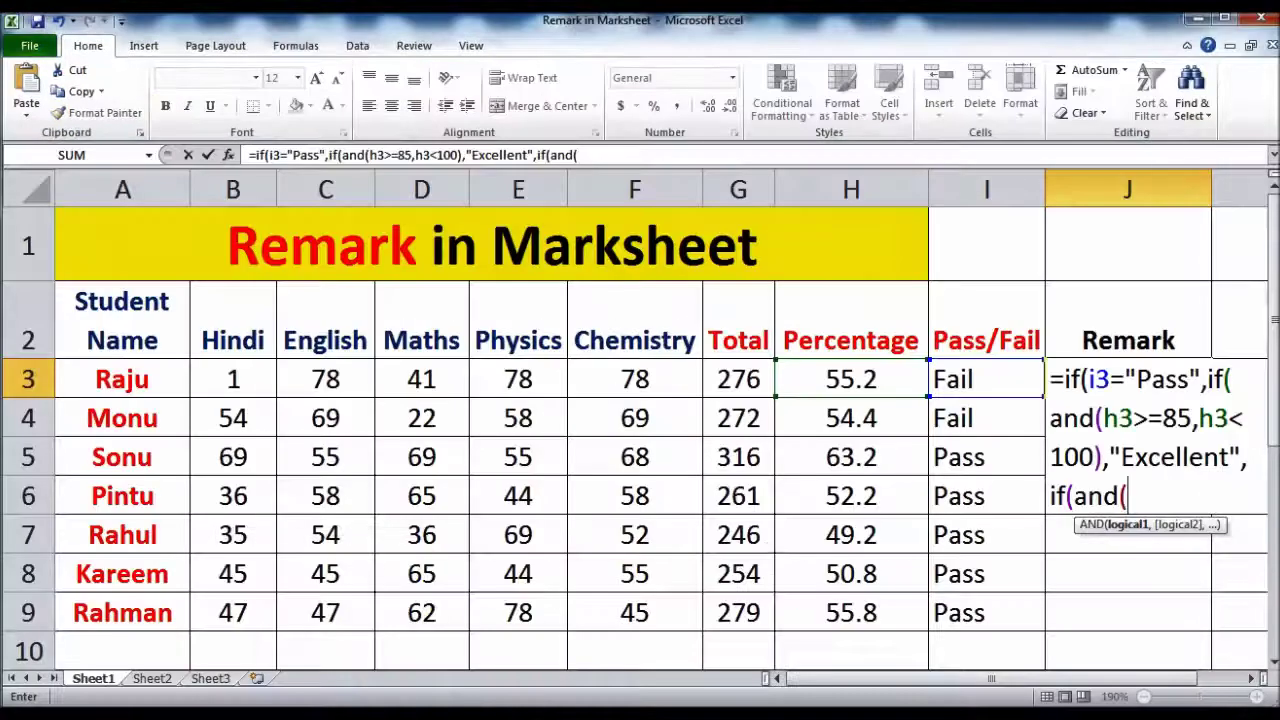
pyautogui.write('h3>=')
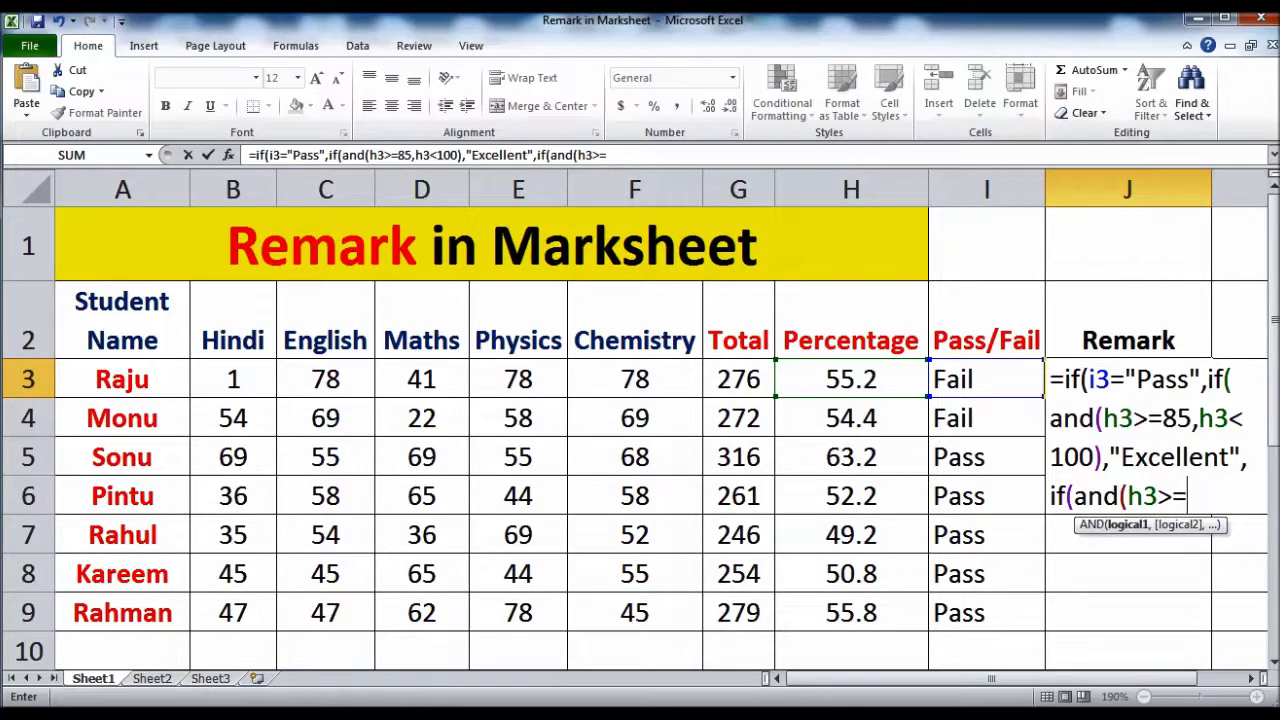
pyautogui.write('70')
pyautogui.write(',h3<')
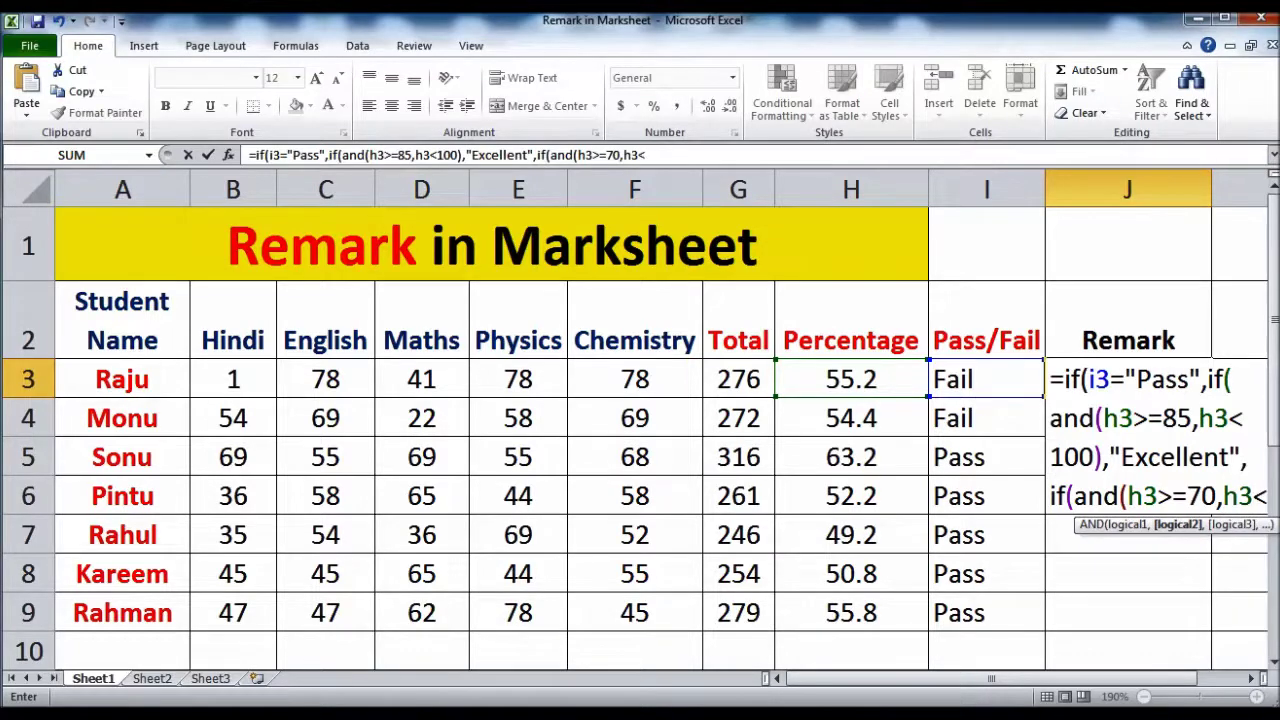
pyautogui.write('85')
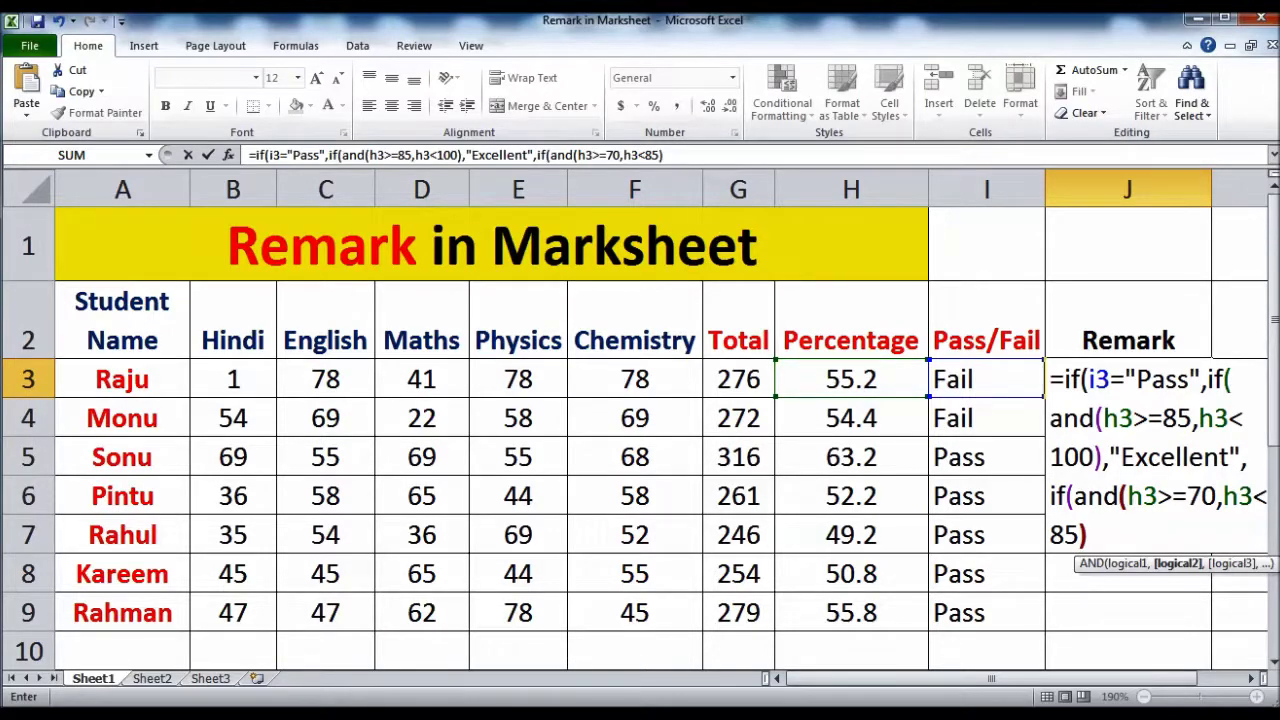
pyautogui.write(',"Very Good"')
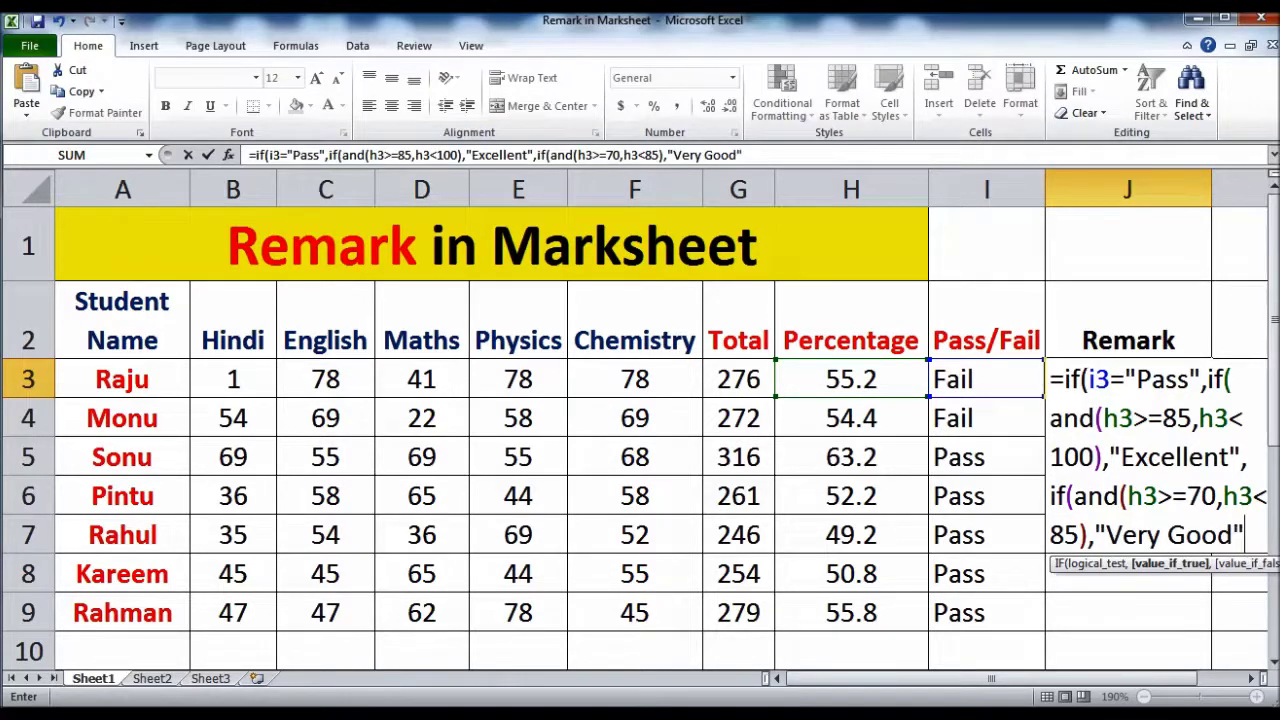
pyautogui.write(',')
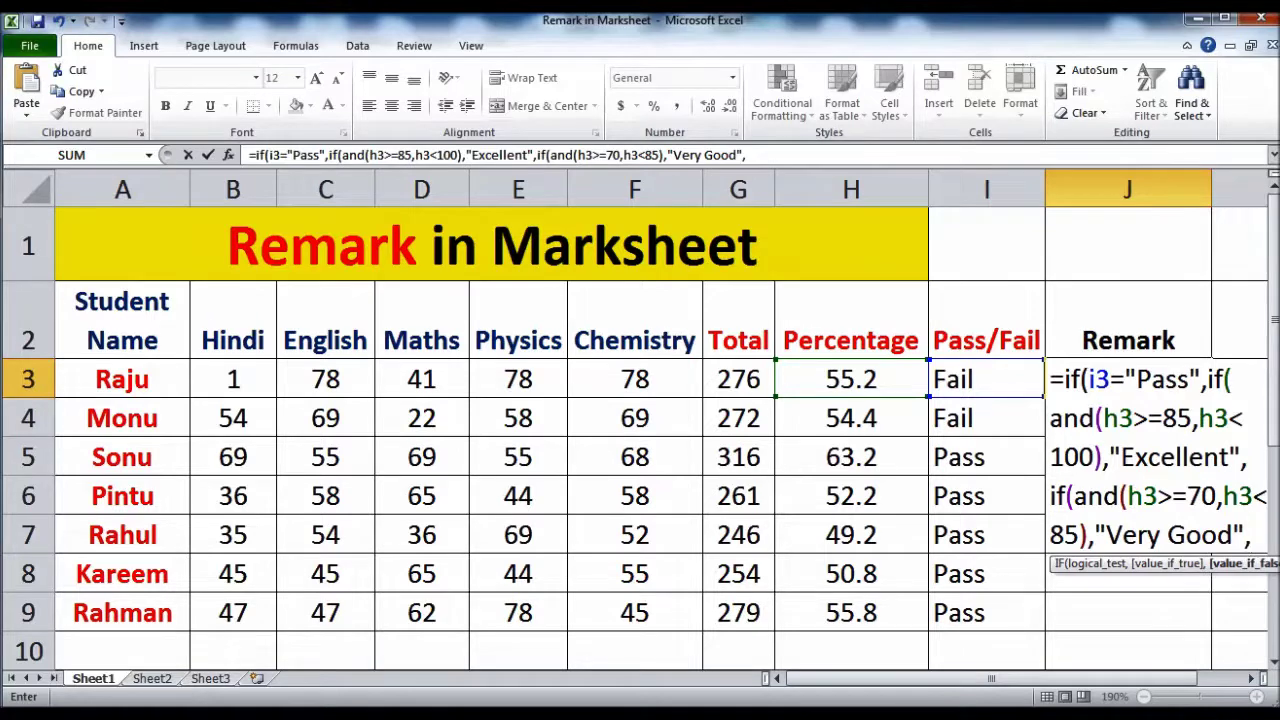
pyautogui.write('if(')
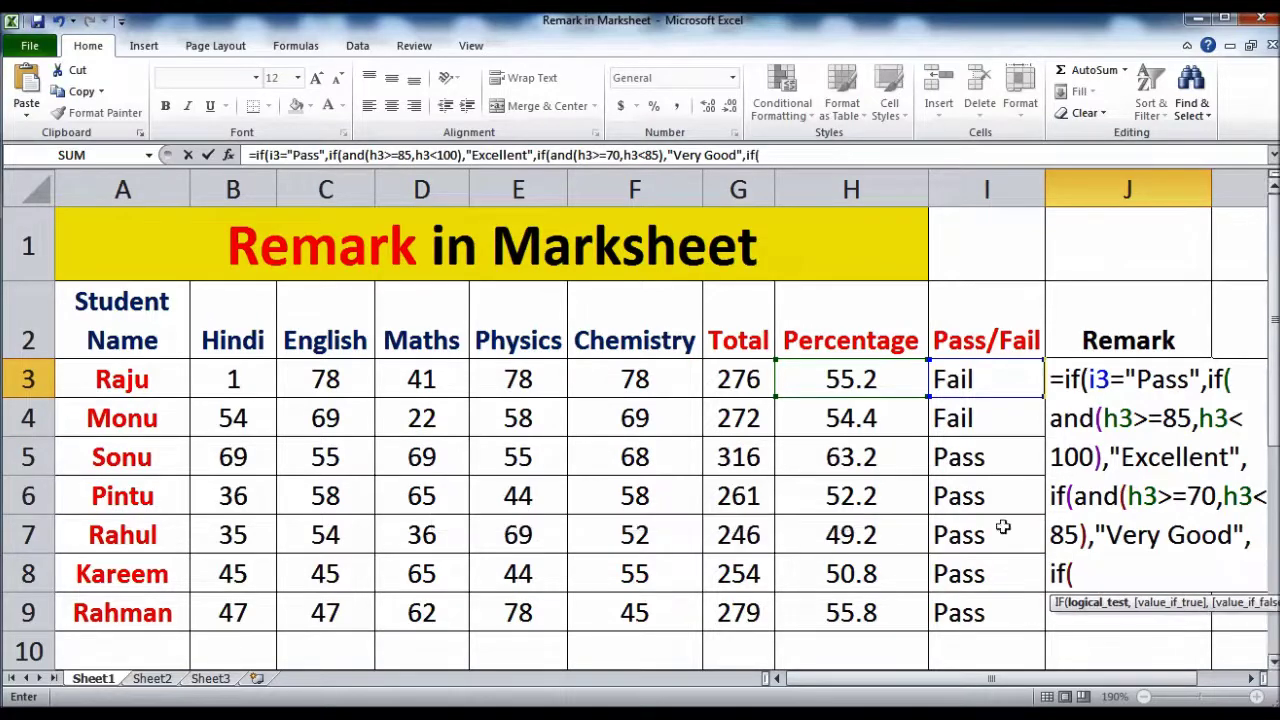
pyautogui.hotkey('alt', 'Tab')
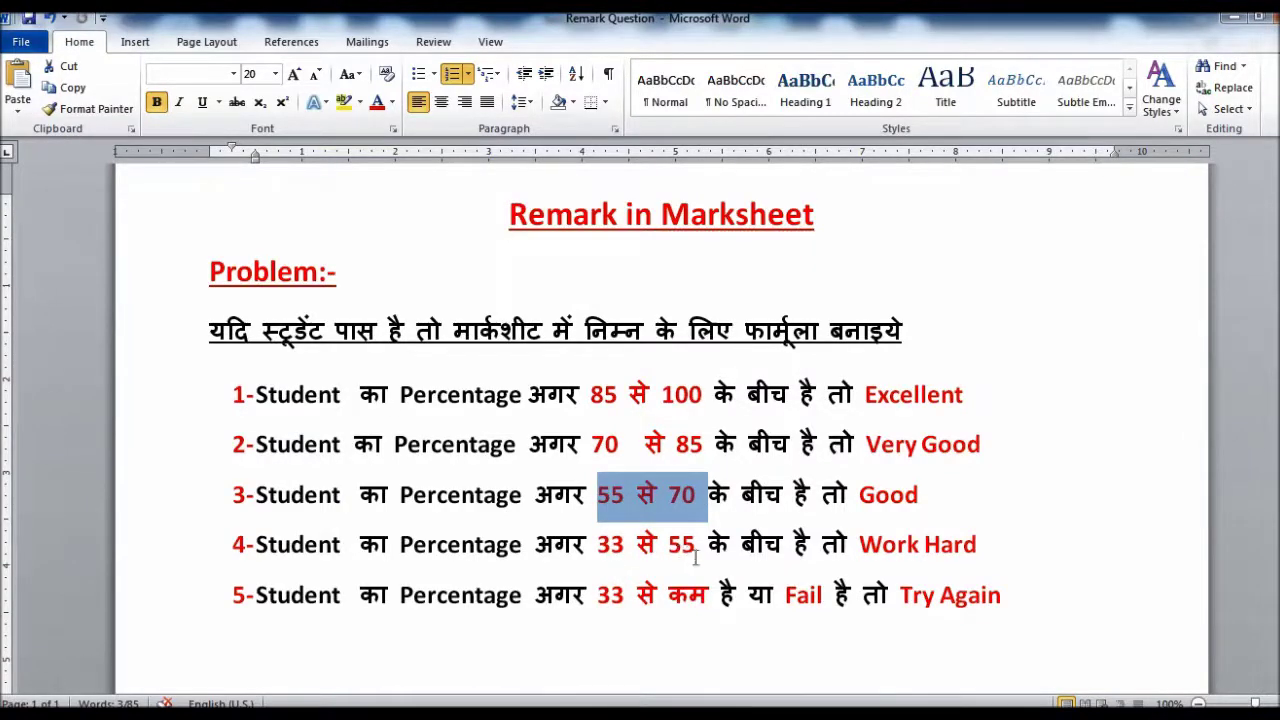
# Step: Add the Good branch for h3>=55,h3<70 and begin the 33–55 Work Hard condition
pyautogui.hotkey('alt', 'Tab')
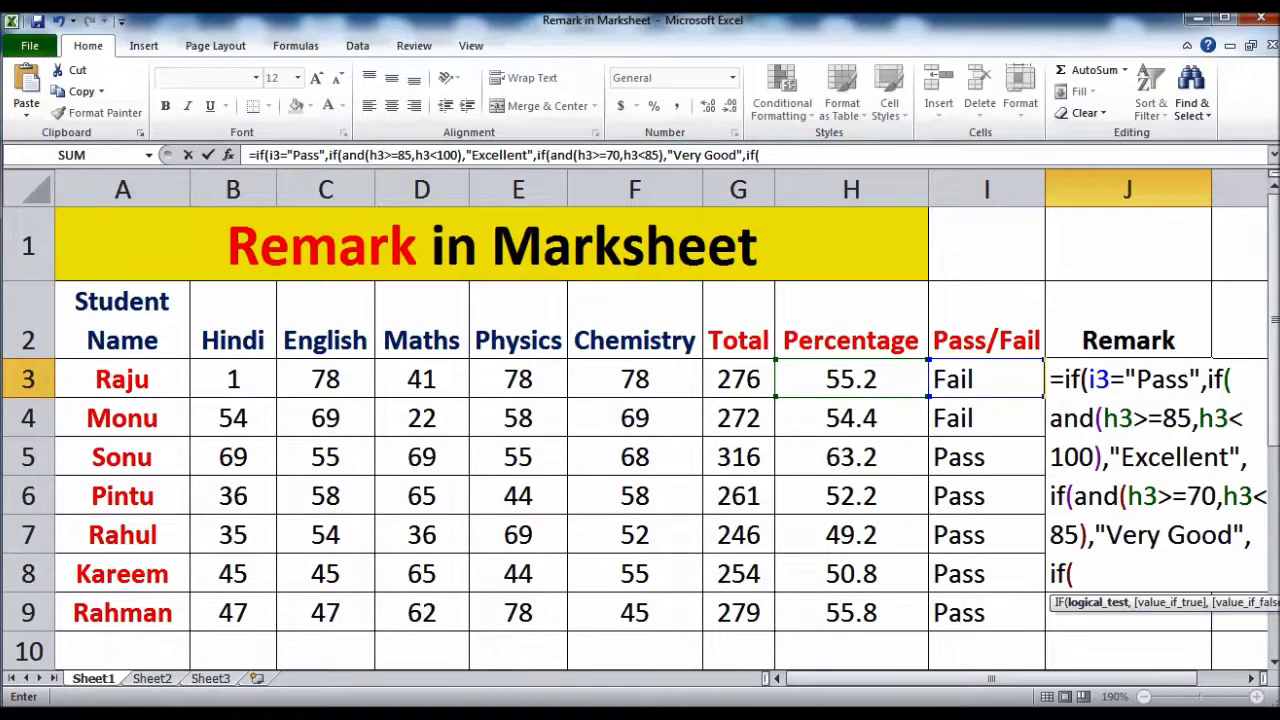
pyautogui.write('h3>=')
pyautogui.write('55')
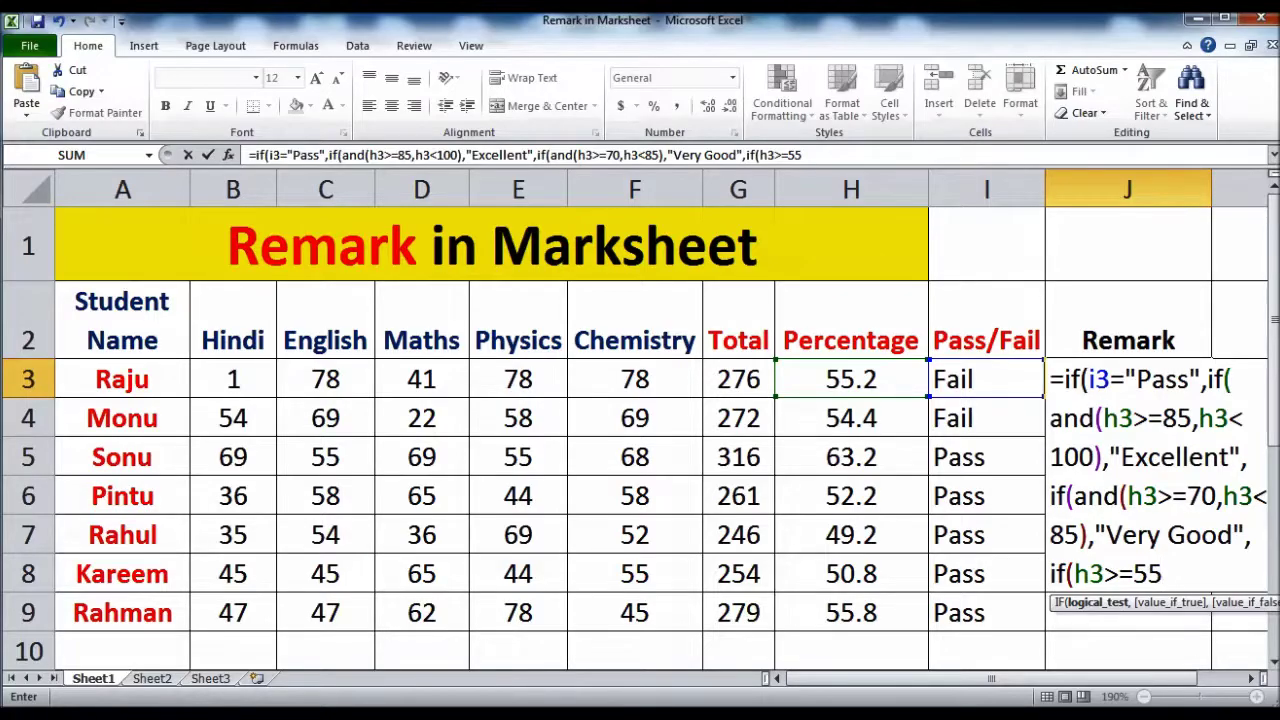
pyautogui.hotkey('alt', 'Tab')
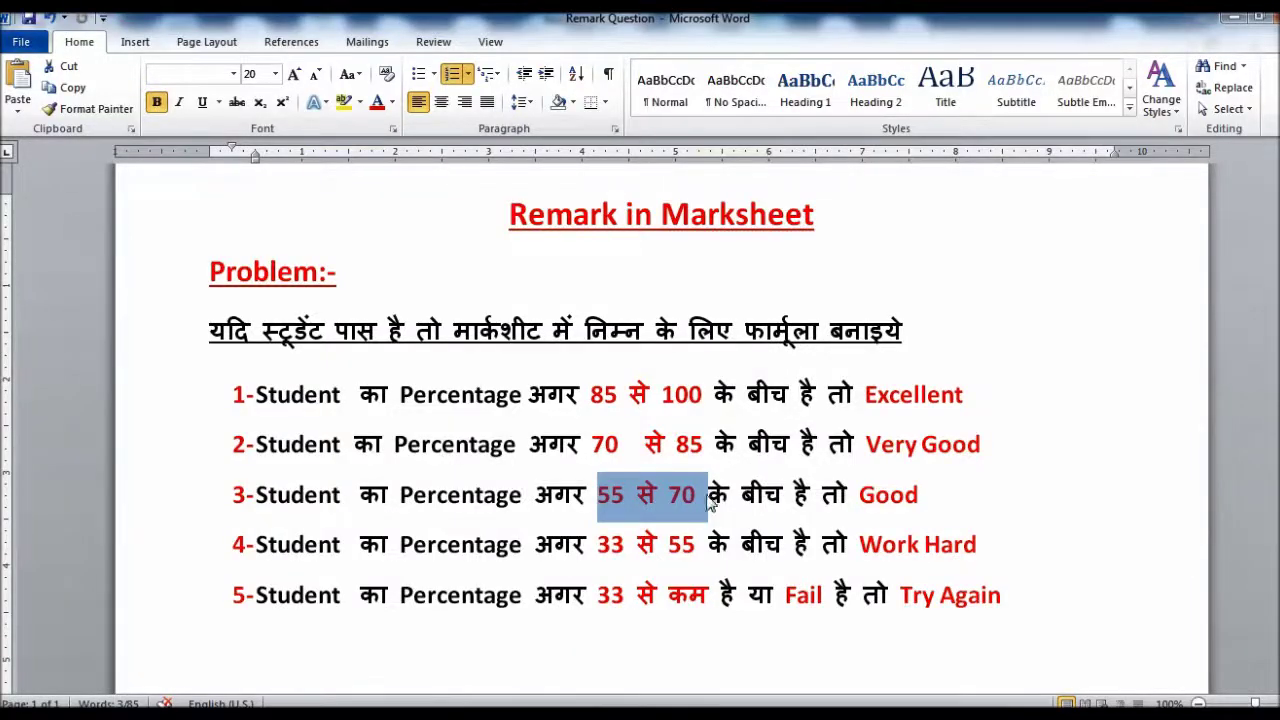
pyautogui.hotkey('alt', 'Tab')
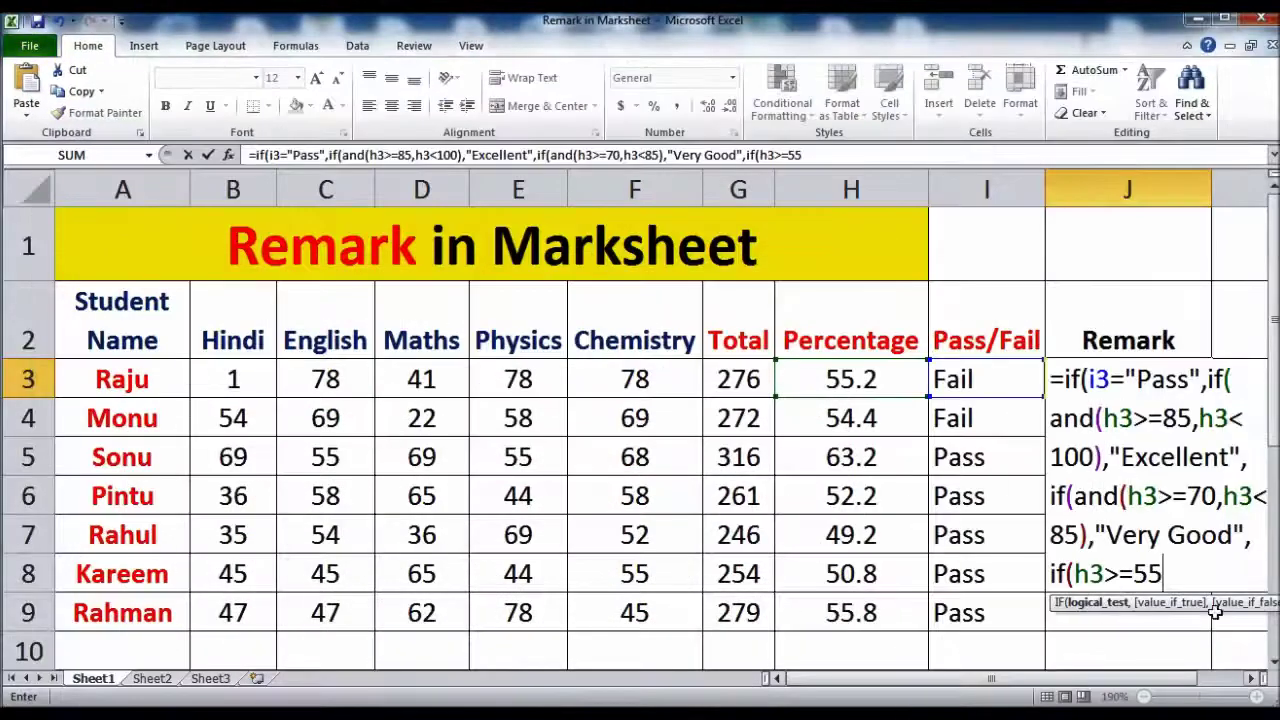
pyautogui.write(',h3<70),')
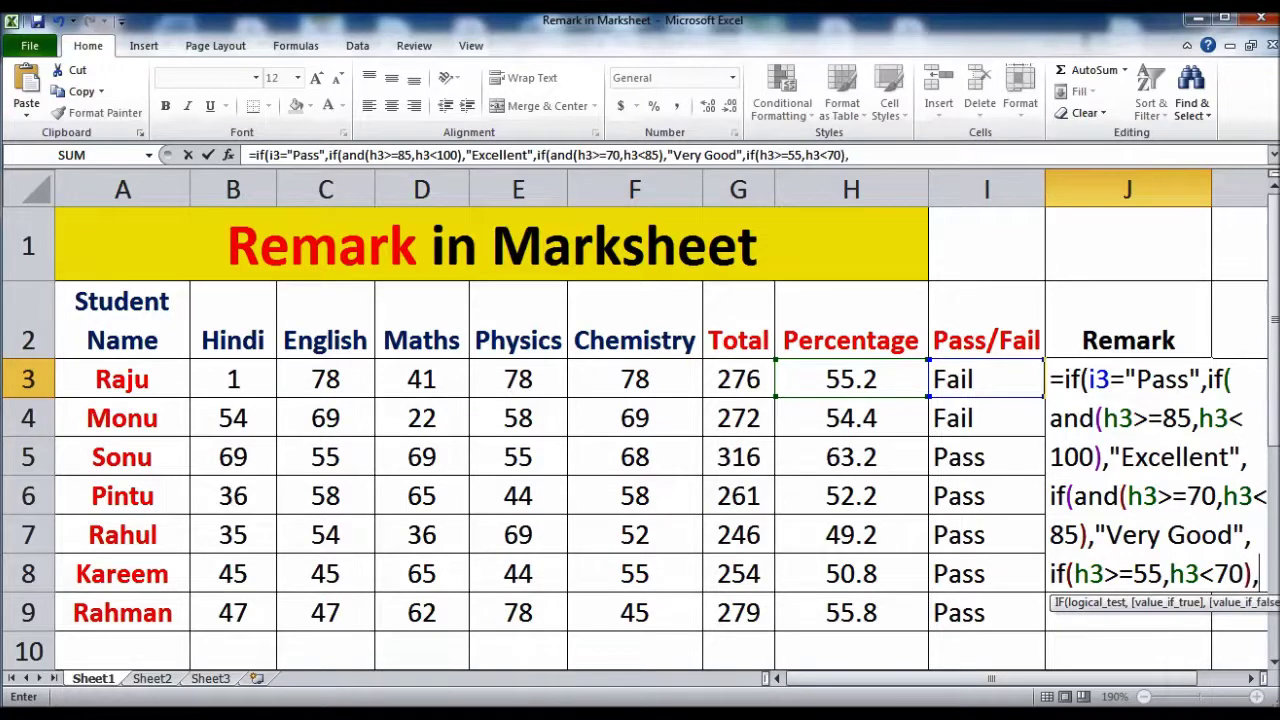
pyautogui.write('"Good"')
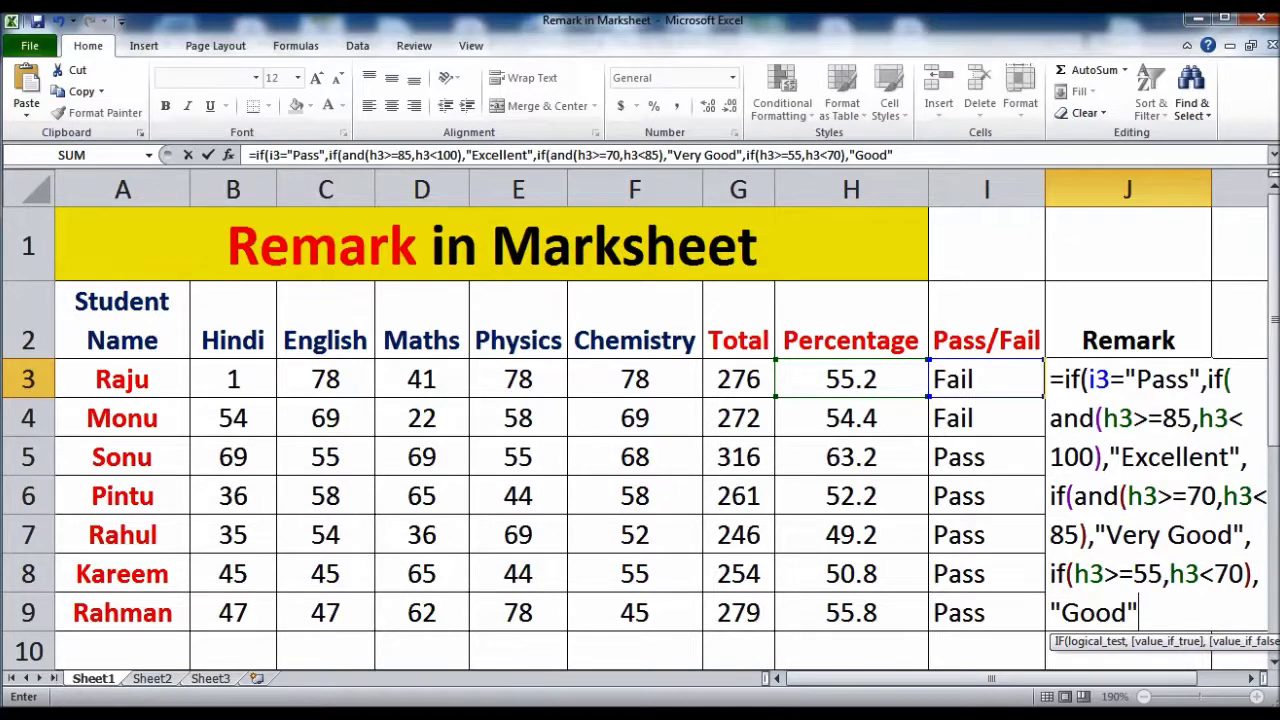
pyautogui.write(',if(')
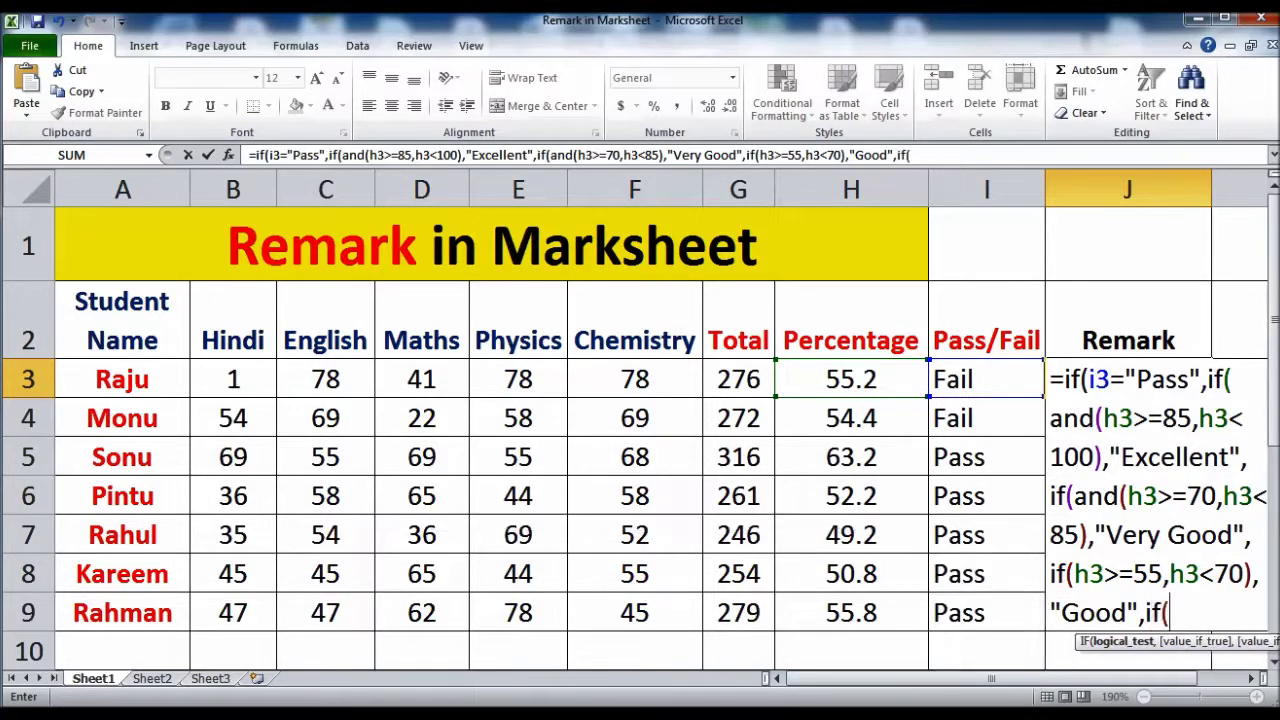
pyautogui.write('and')
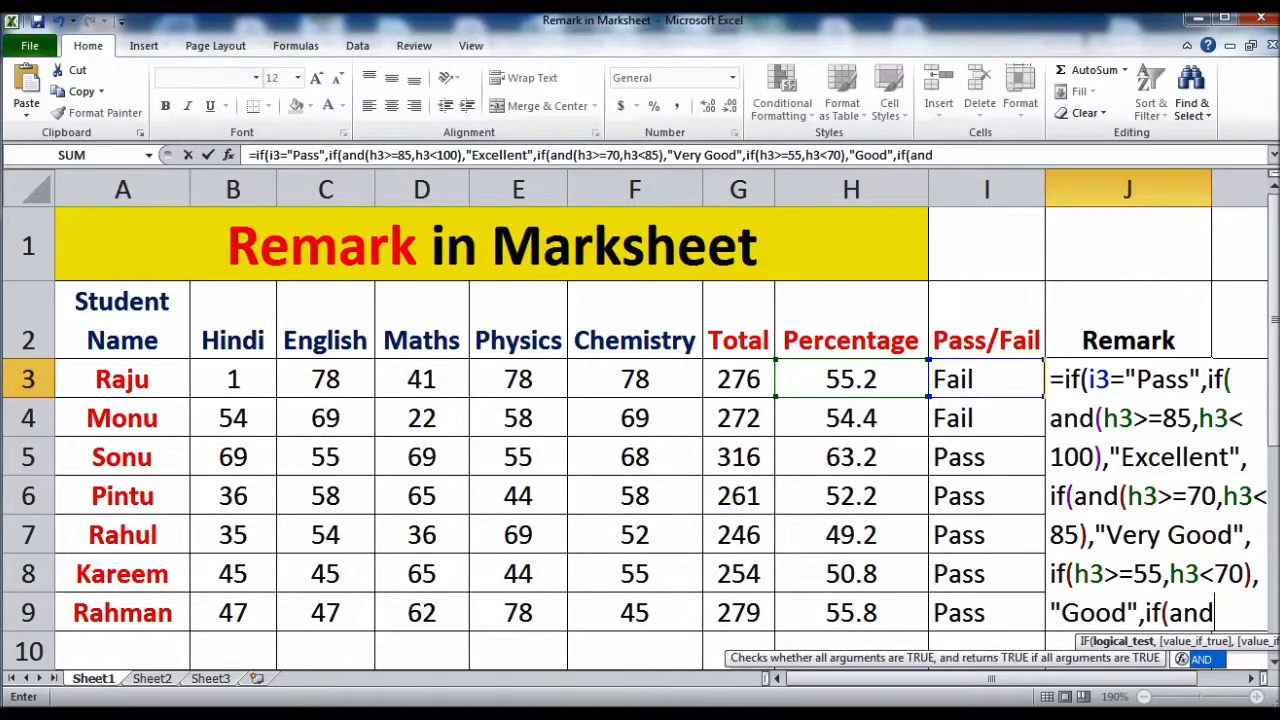
pyautogui.write('(')
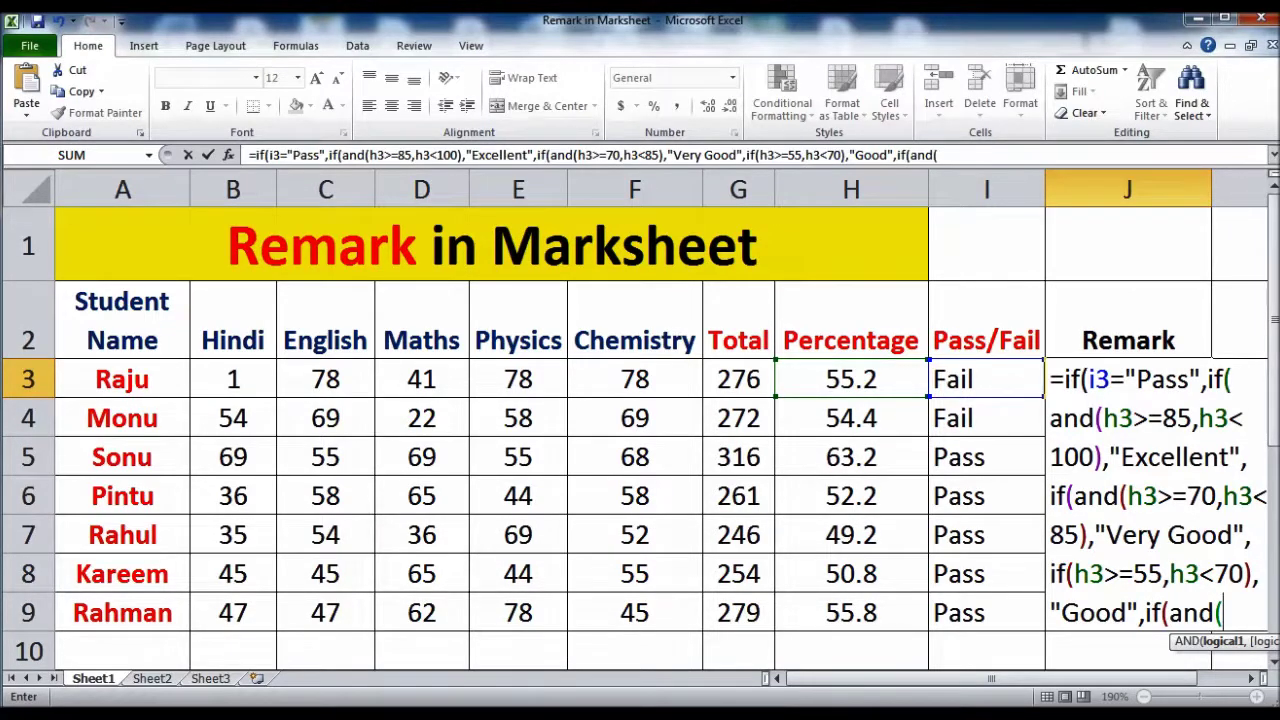
pyautogui.write('h3>')
pyautogui.write('=33')
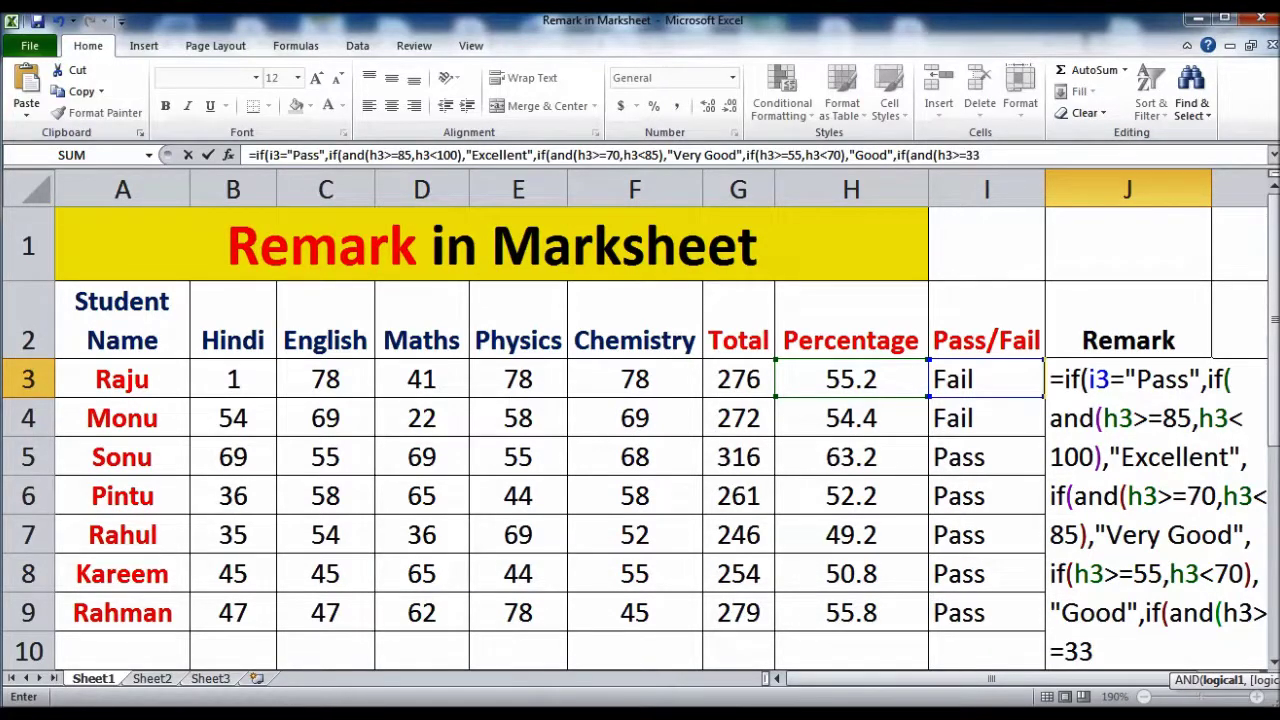
pyautogui.write(',h3<55')
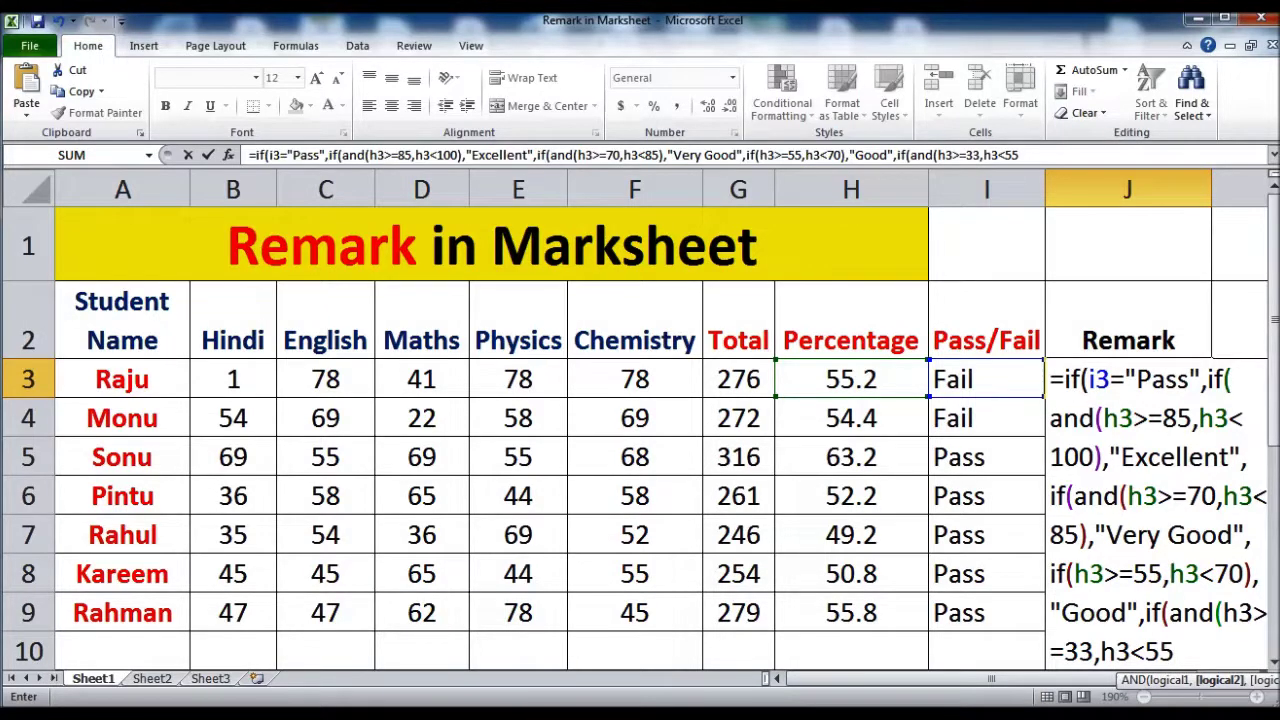
pyautogui.write(')')
pyautogui.write(',"Work Harde')
# Step: Finish with "Work Hard" and the h3<33 "Fail" branch, then try entering the formula
pyautogui.press('BackSpace')
pyautogui.write('"')
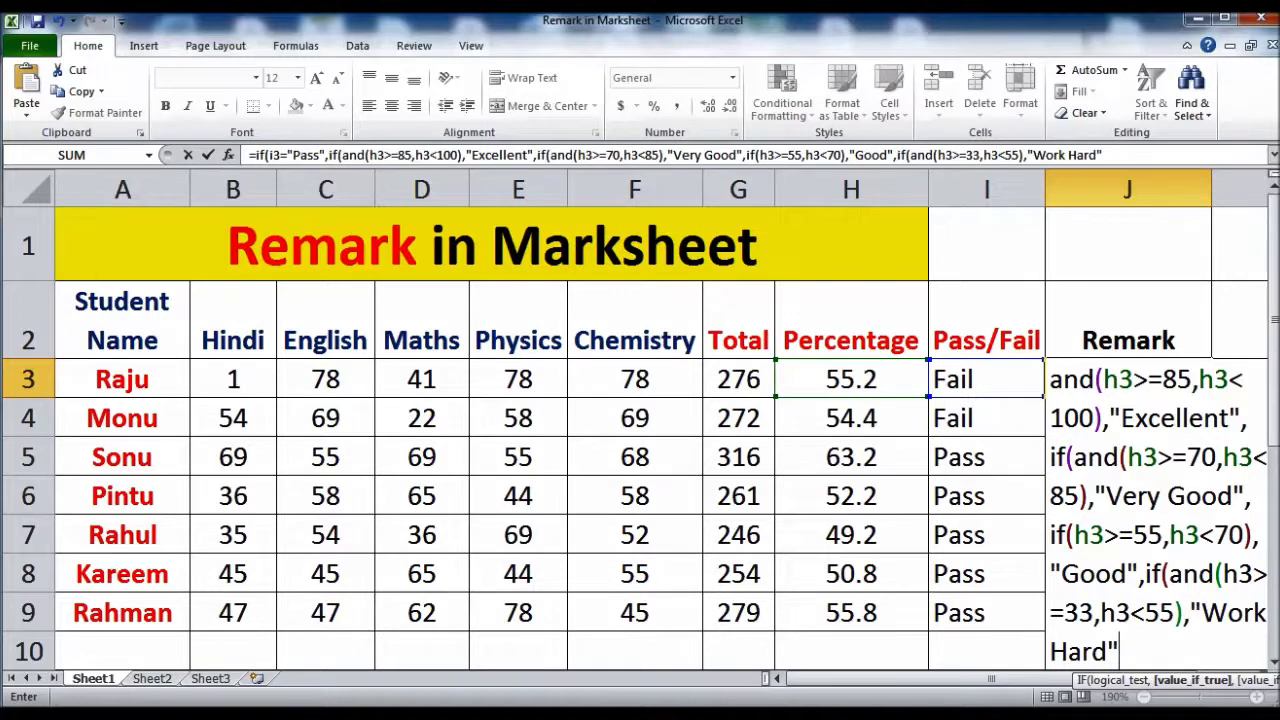
pyautogui.write(',')
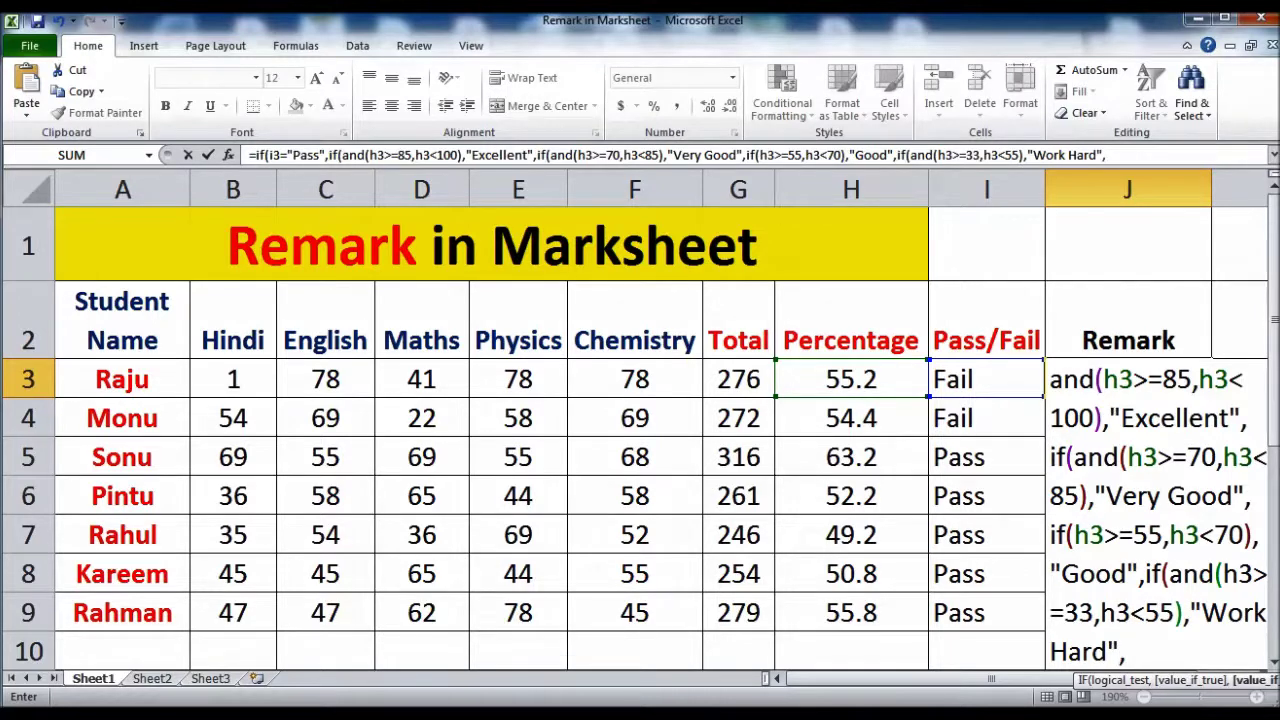
pyautogui.write('i')
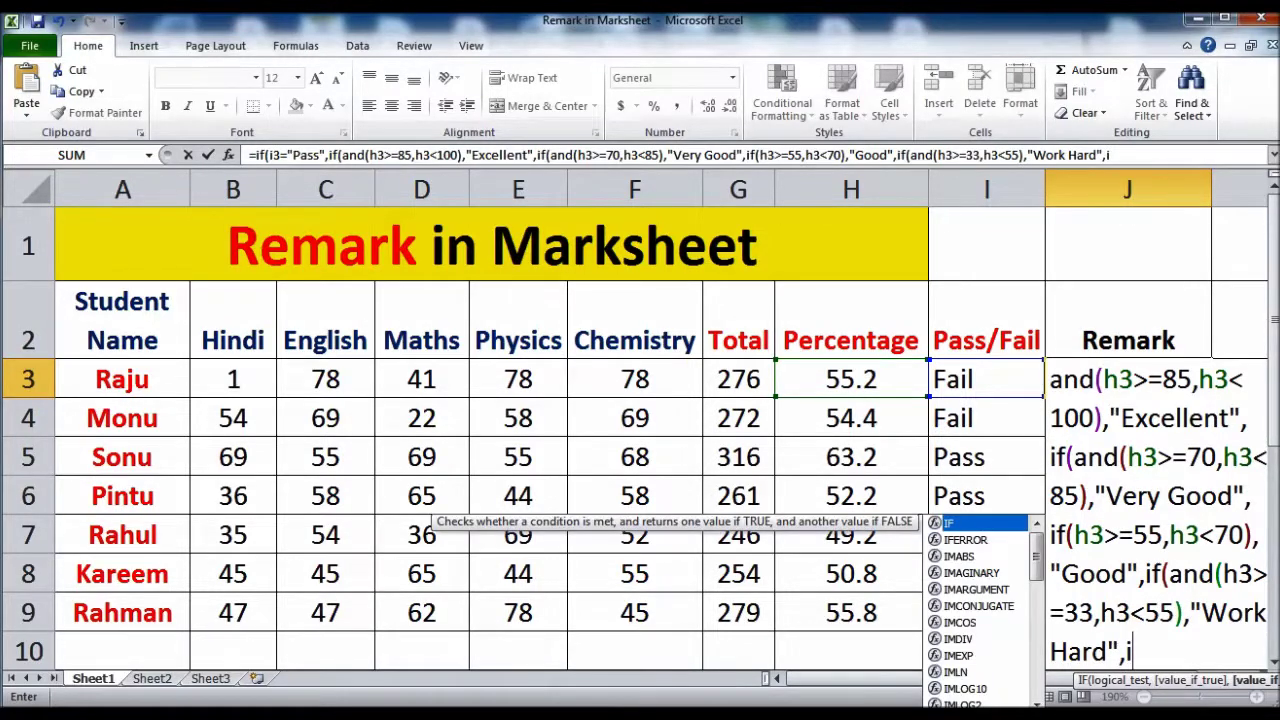
pyautogui.write('f(')
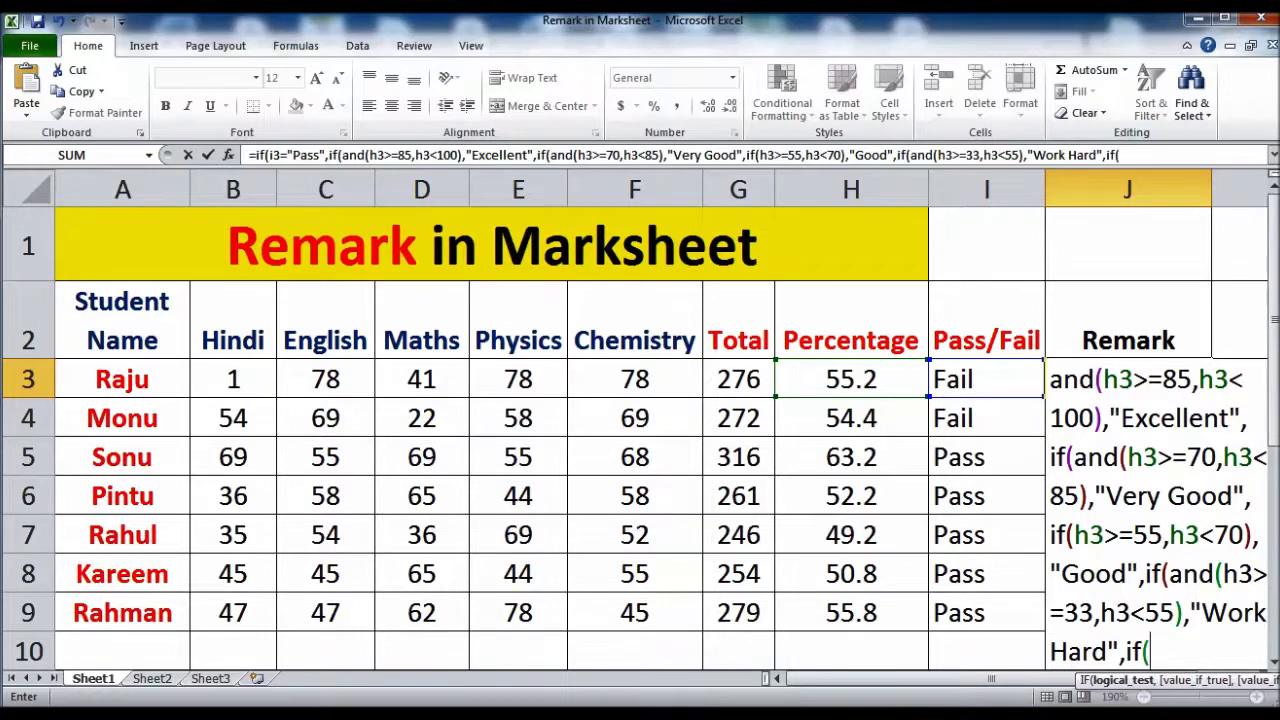
pyautogui.write('h3<33,')
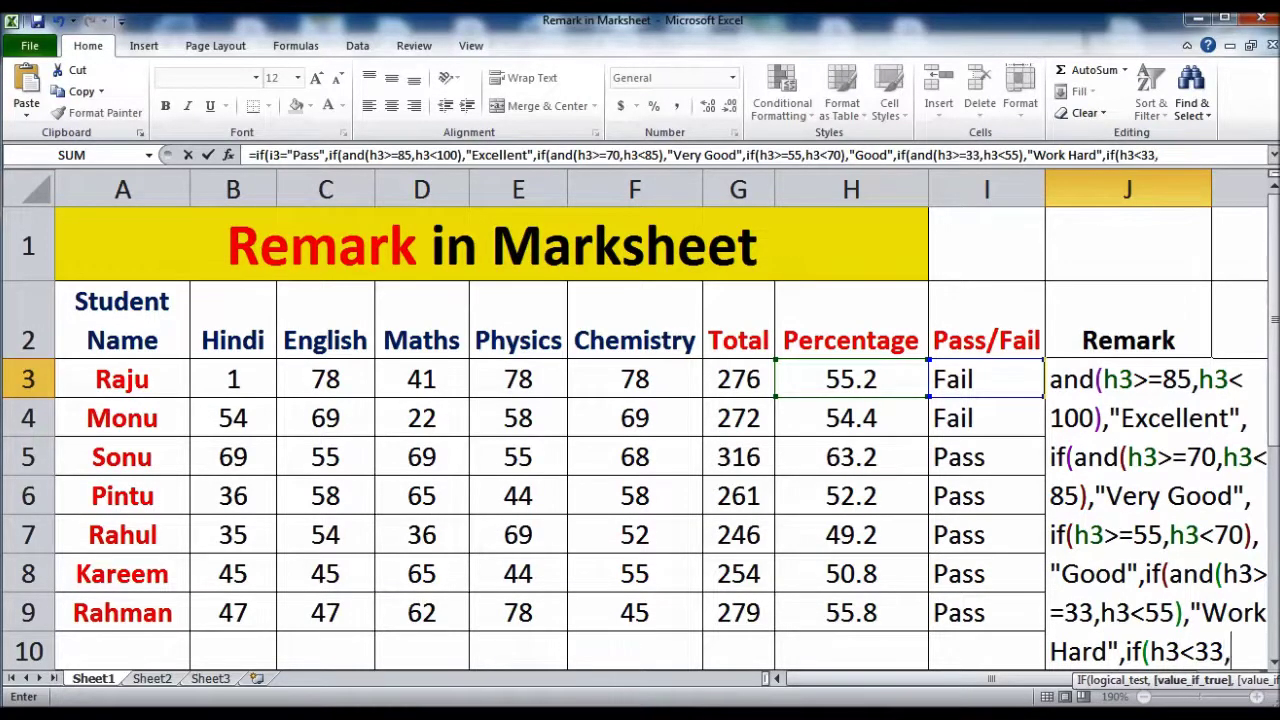
pyautogui.write('"Fail")))))')
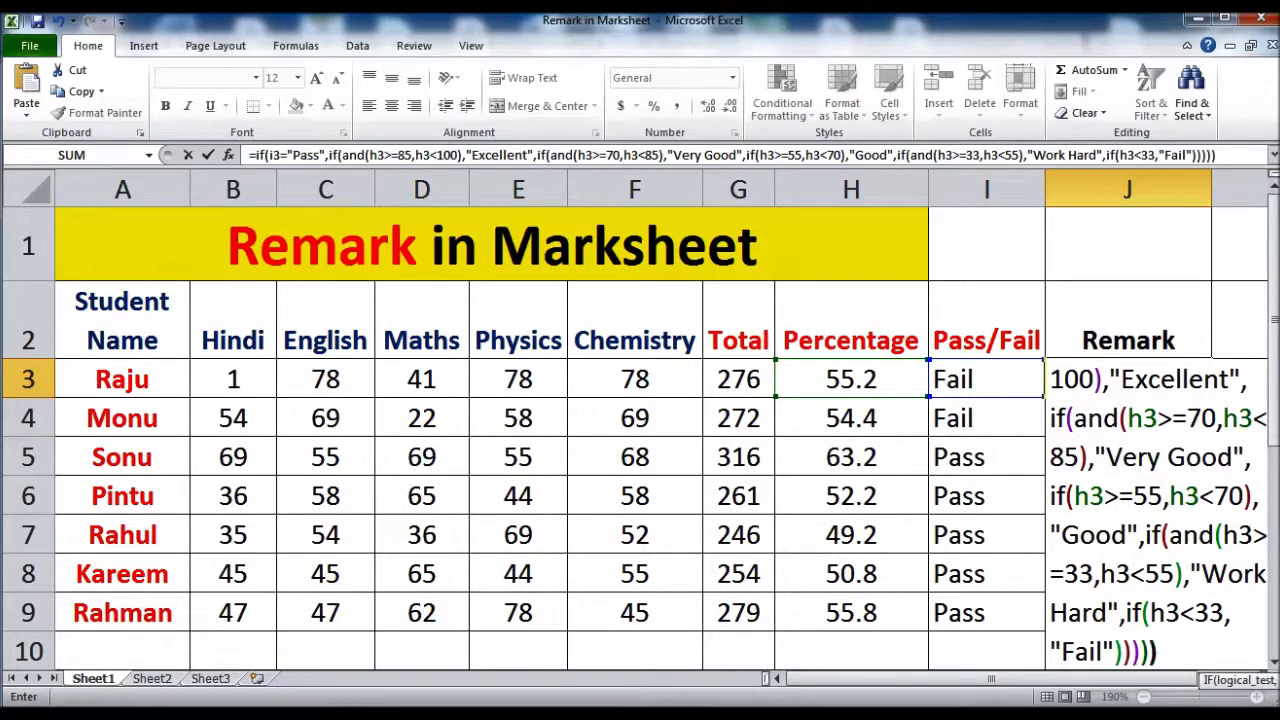
pyautogui.press('Return')
pyautogui.press('Return')
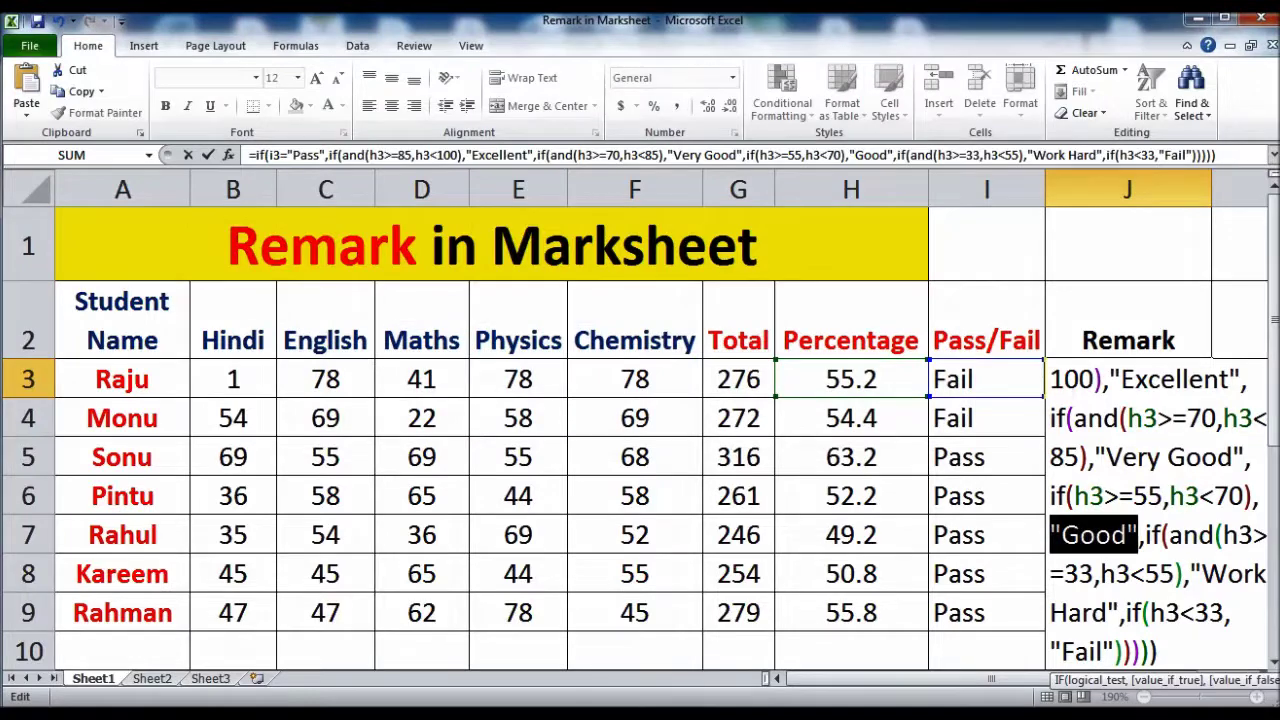
# Step: Dismiss the too-many-arguments alert and trim extra closing brackets from J3's formula
pyautogui.press('Right')
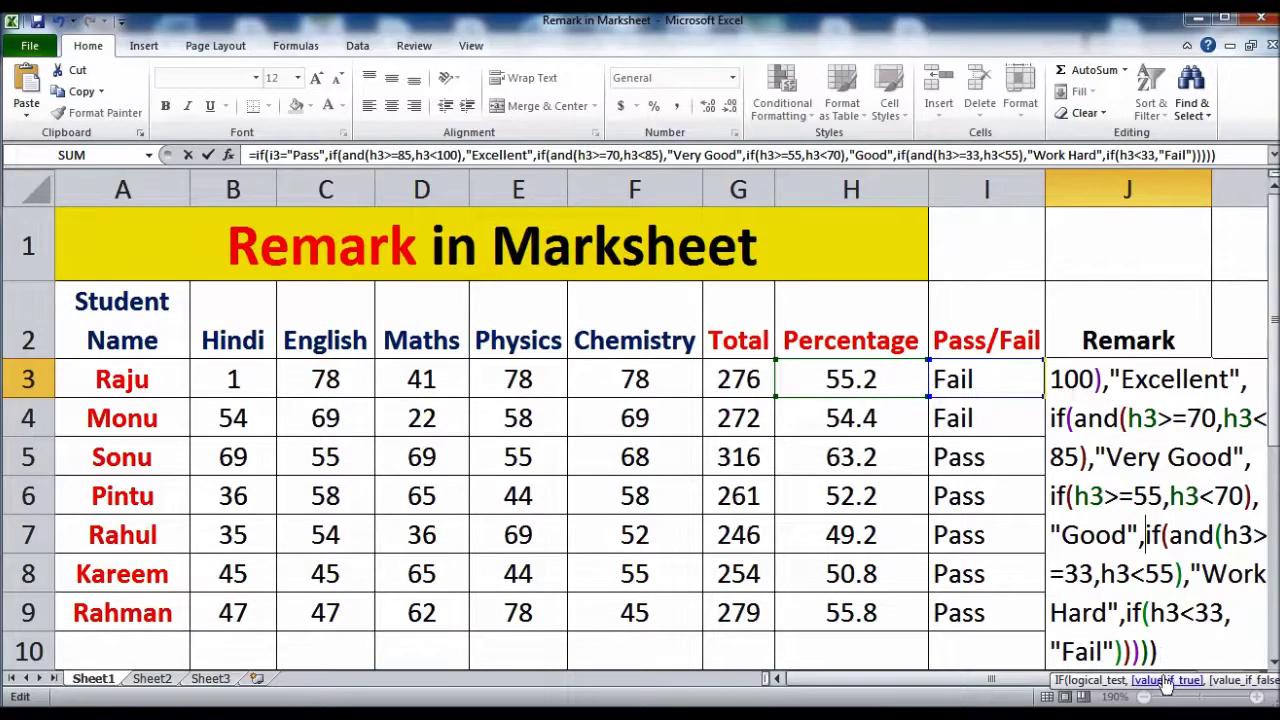
pyautogui.click(1178, 654)
pyautogui.press('BackSpace')
pyautogui.press('Return')
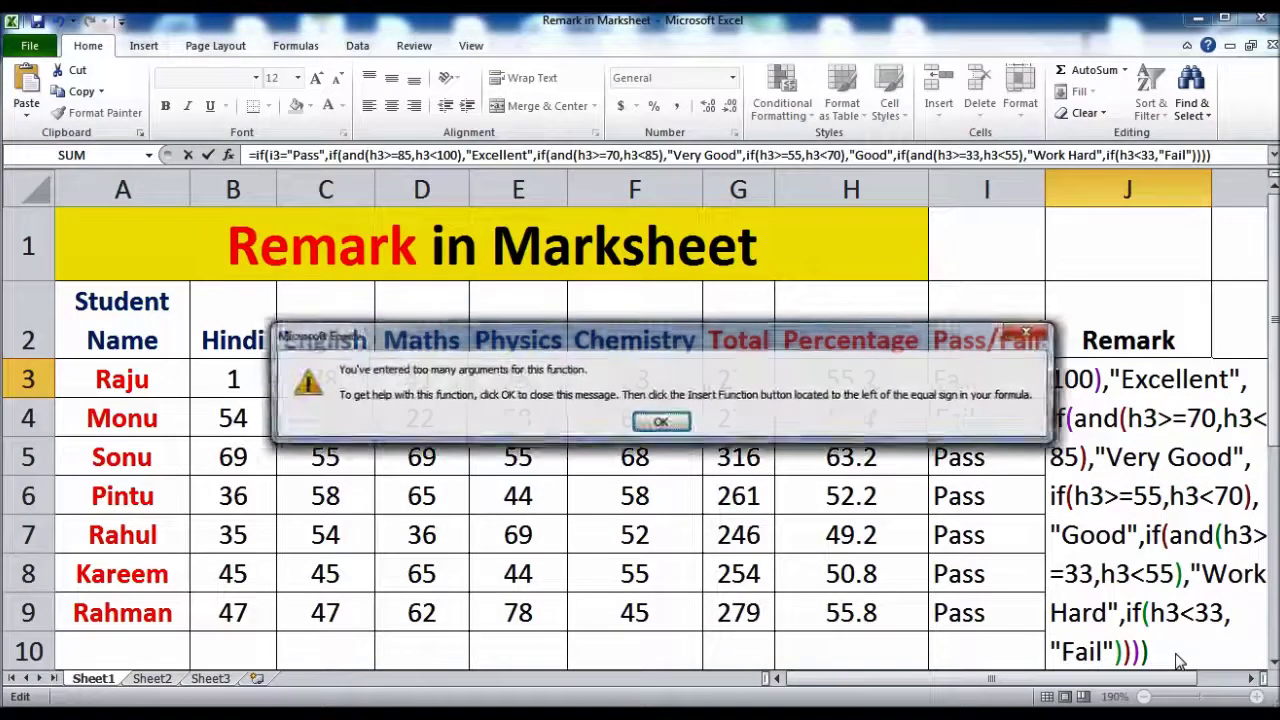
pyautogui.press('Return')
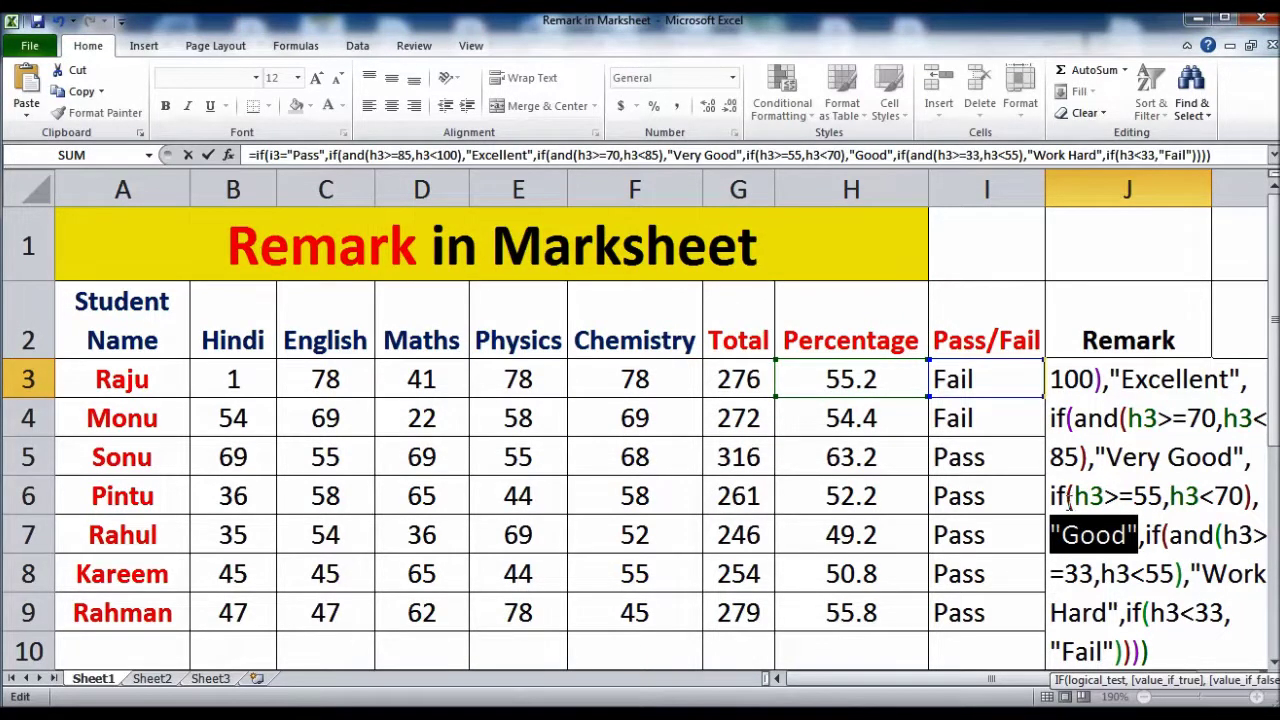
# Step: Wrap the 55–70 Good condition in and(), add a closing bracket, and commit the formula
pyautogui.click(1067, 498)
pyautogui.write('and')
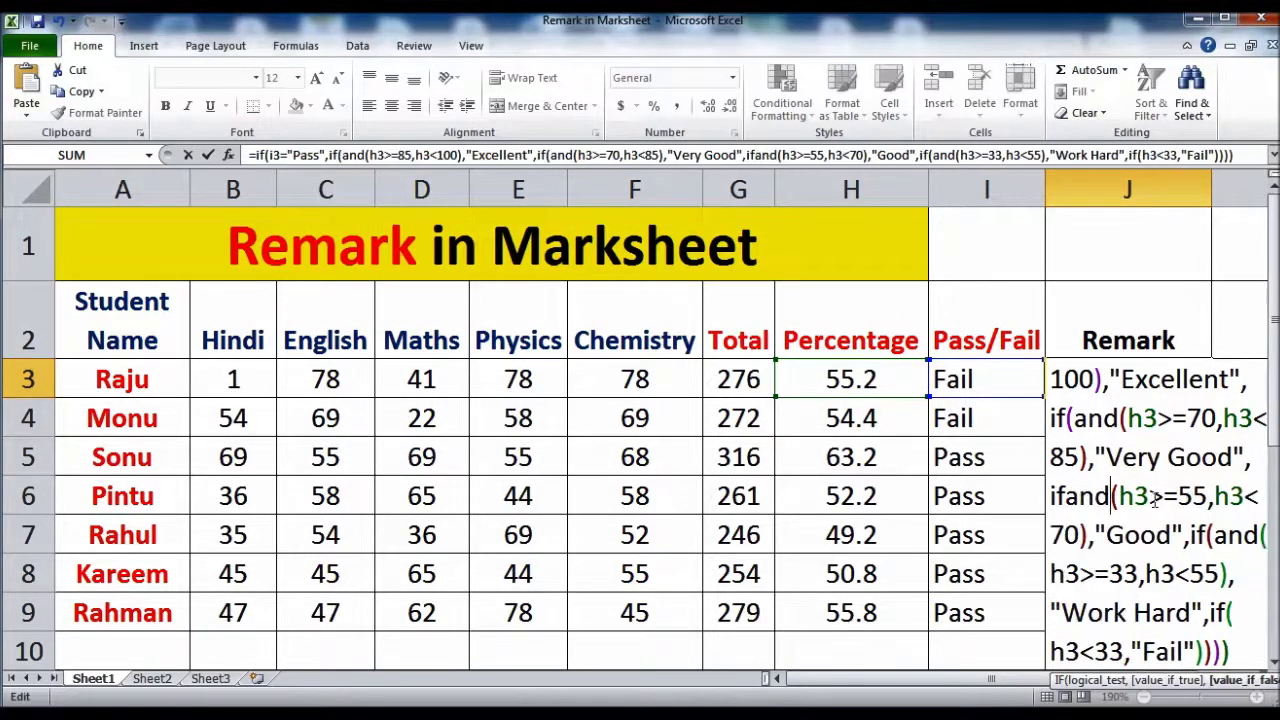
pyautogui.press('Left')
pyautogui.press('Left')
pyautogui.press('Left')
pyautogui.write('(')
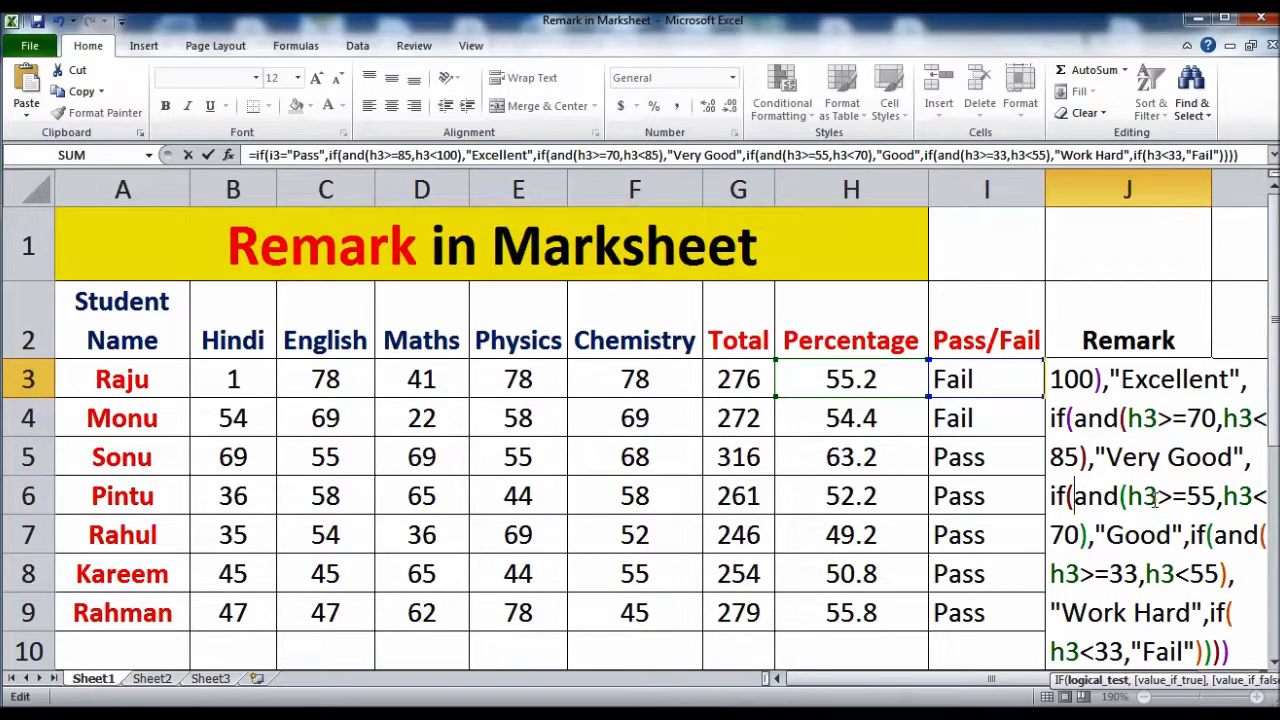
pyautogui.press('Down')
pyautogui.press('Down')
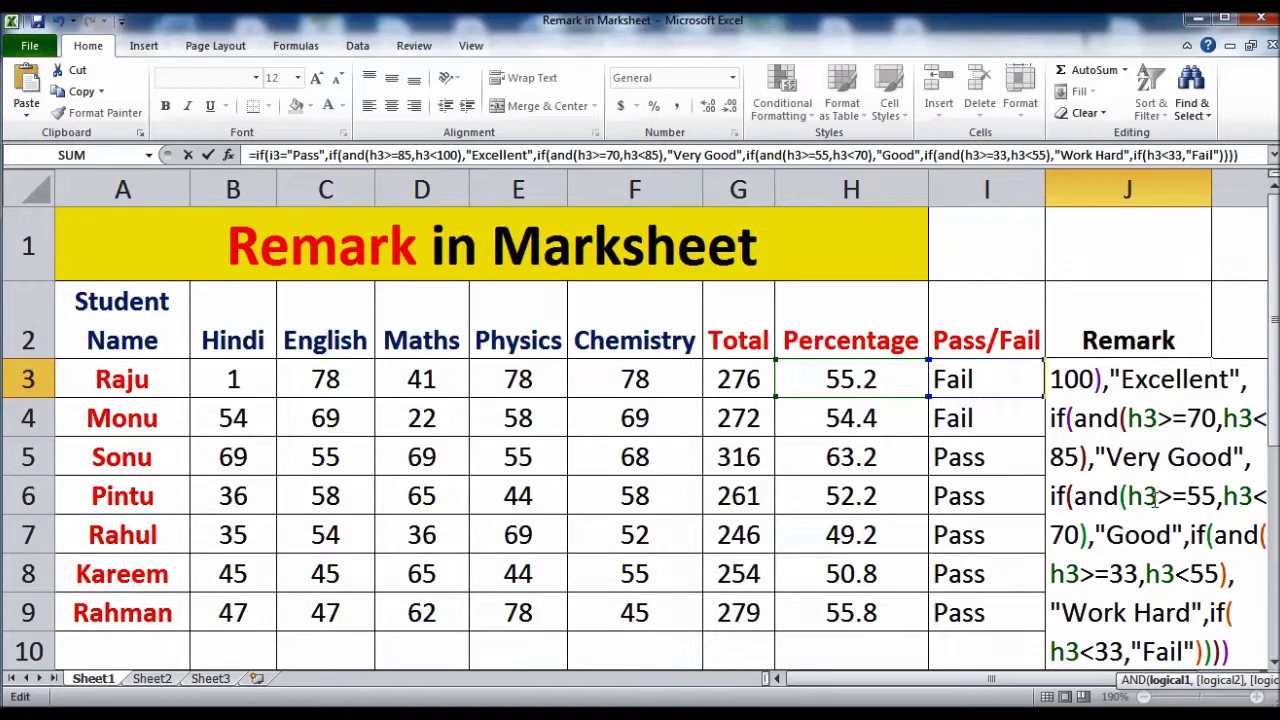
pyautogui.press('Down')
pyautogui.press('Down')
pyautogui.press('End')
pyautogui.write(')')
pyautogui.press('Return')
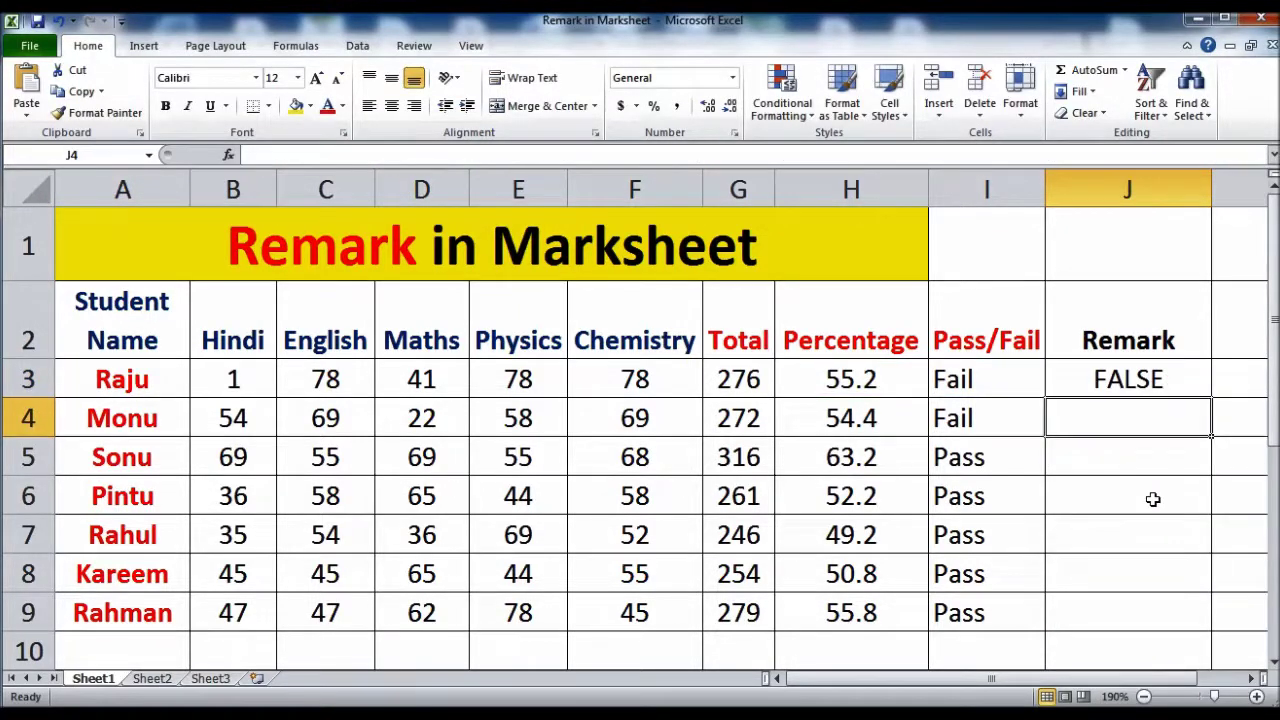
# Step: Fill the Remark formula from J3 down to J9 and reopen J3's formula to review it
pyautogui.press('Up')
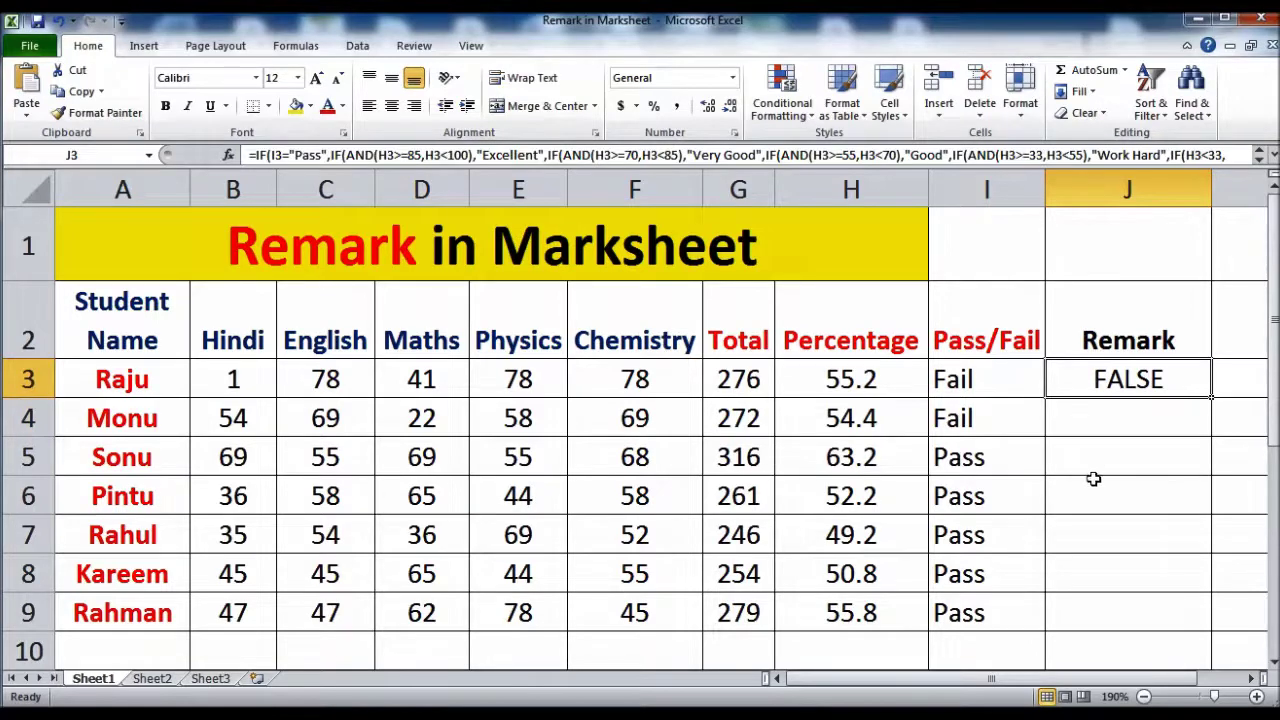
pyautogui.doubleClick(1146, 384)
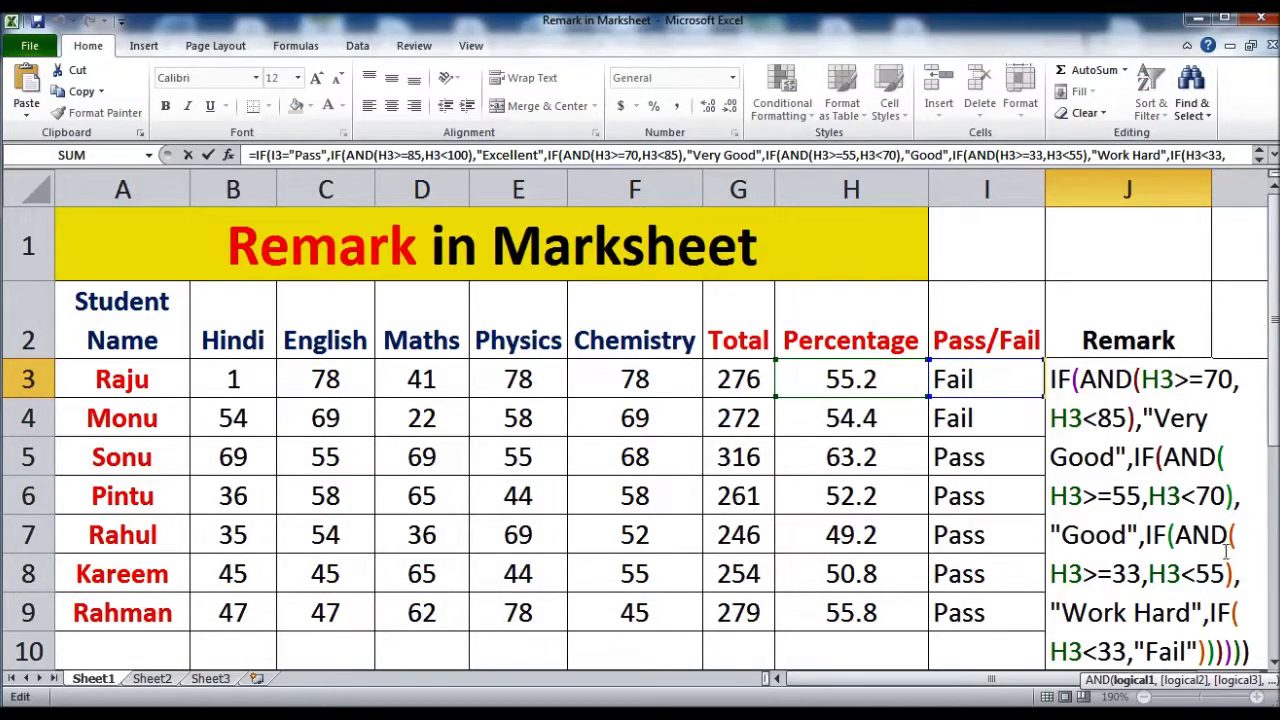
pyautogui.press('Escape')
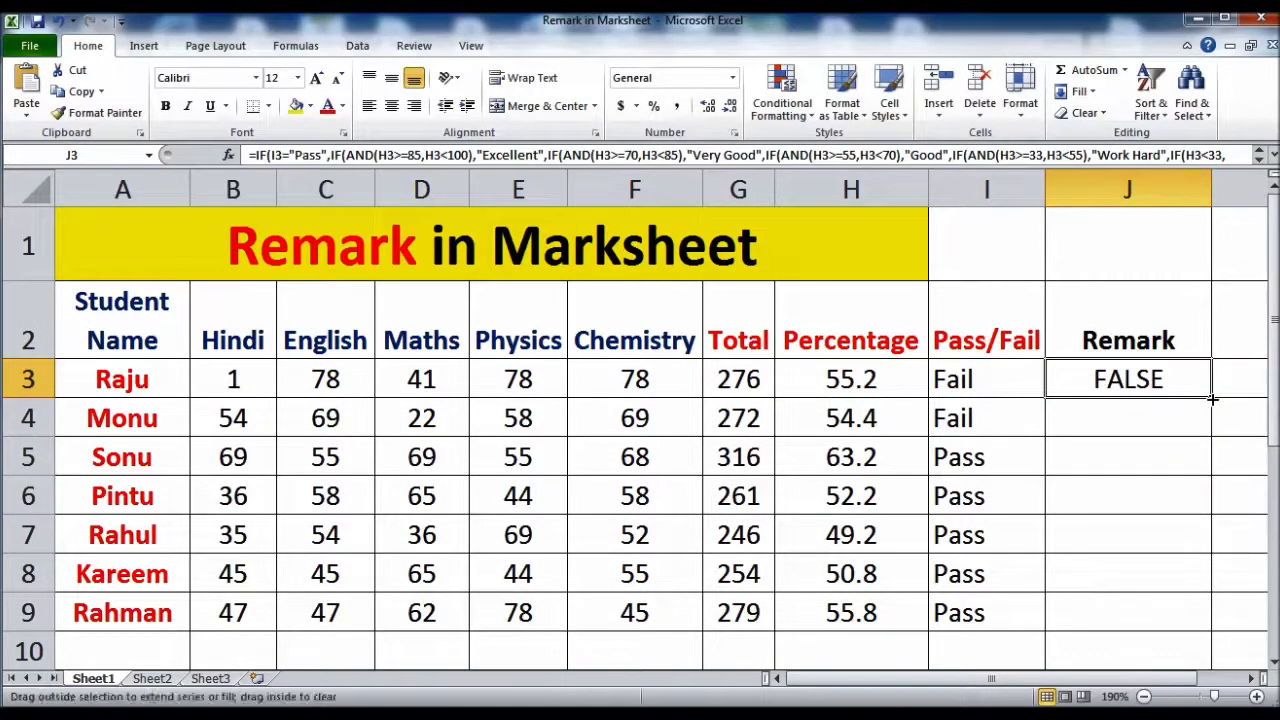
pyautogui.doubleClick(1213, 400)
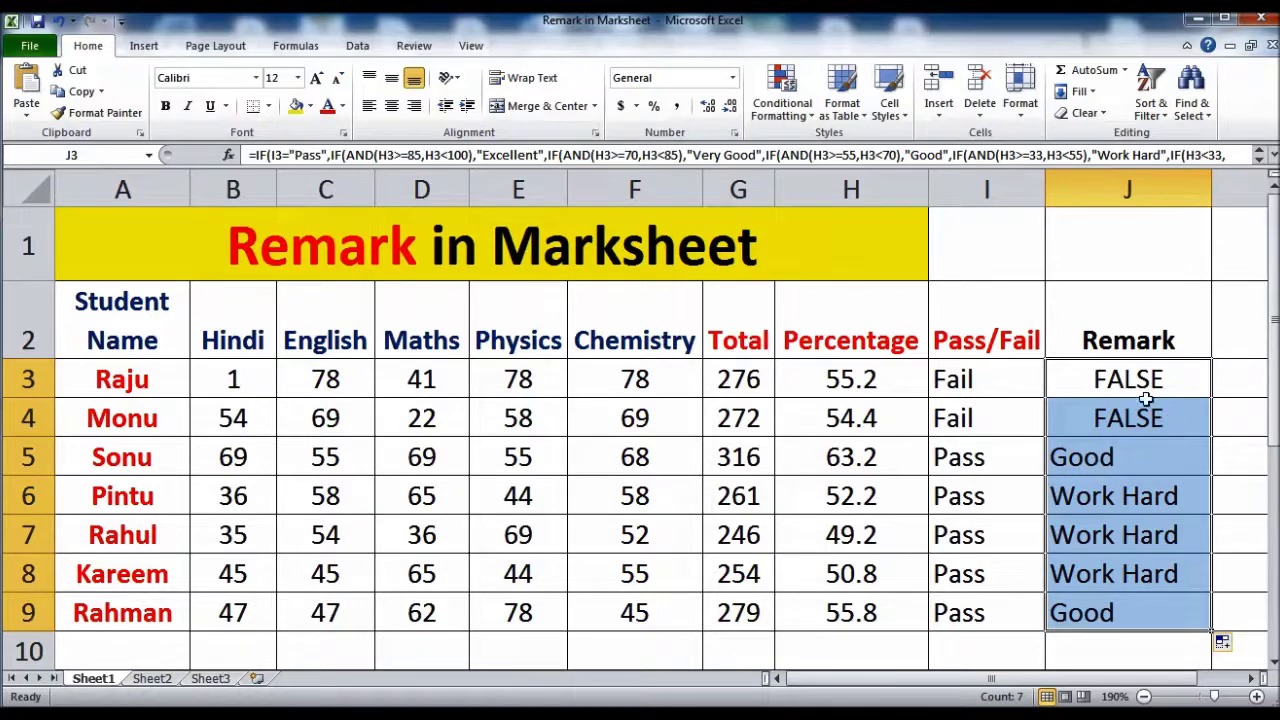
pyautogui.doubleClick(1145, 390)
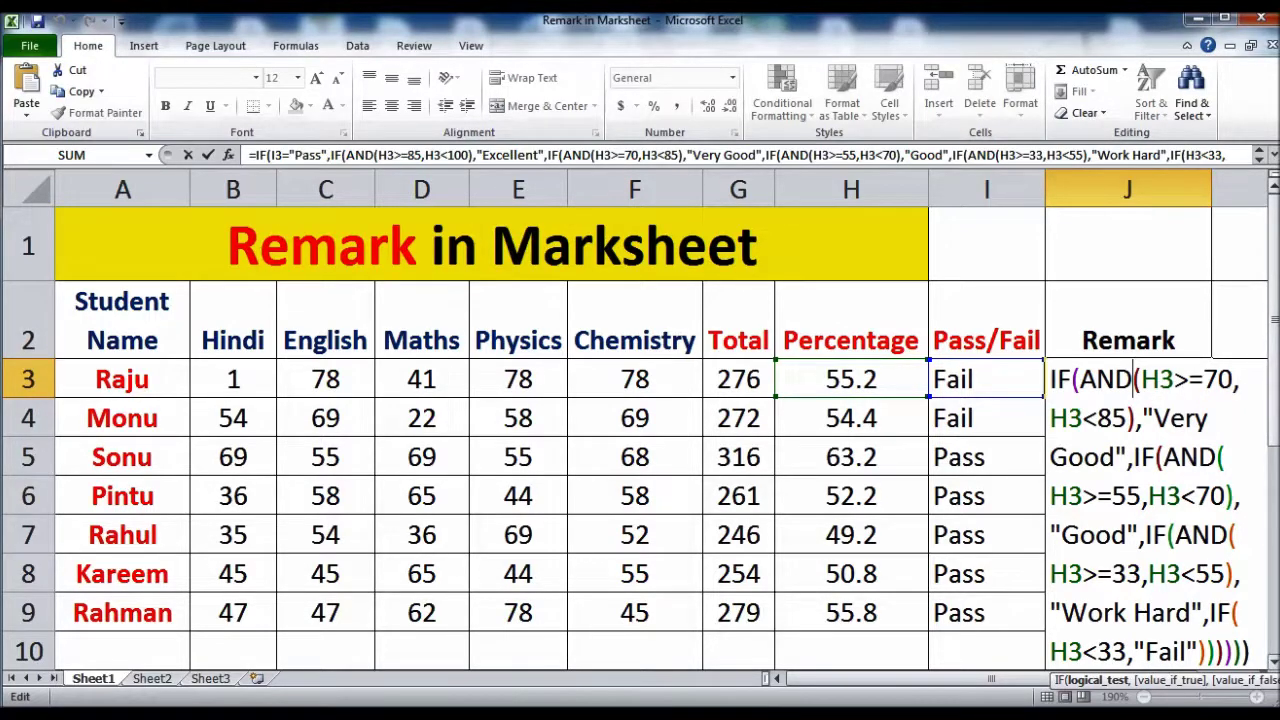
pyautogui.moveTo(1273, 340); pyautogui.dragTo(1273, 347)
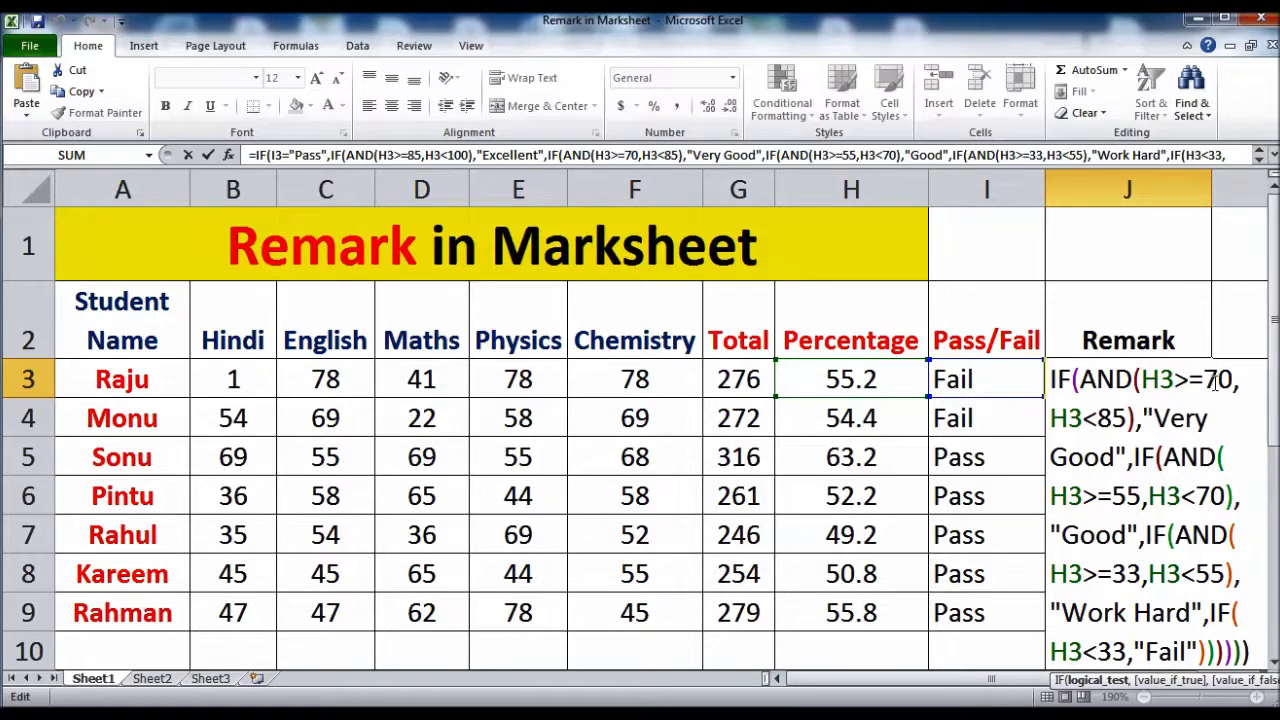
pyautogui.click(1241, 496)
pyautogui.press('Home')
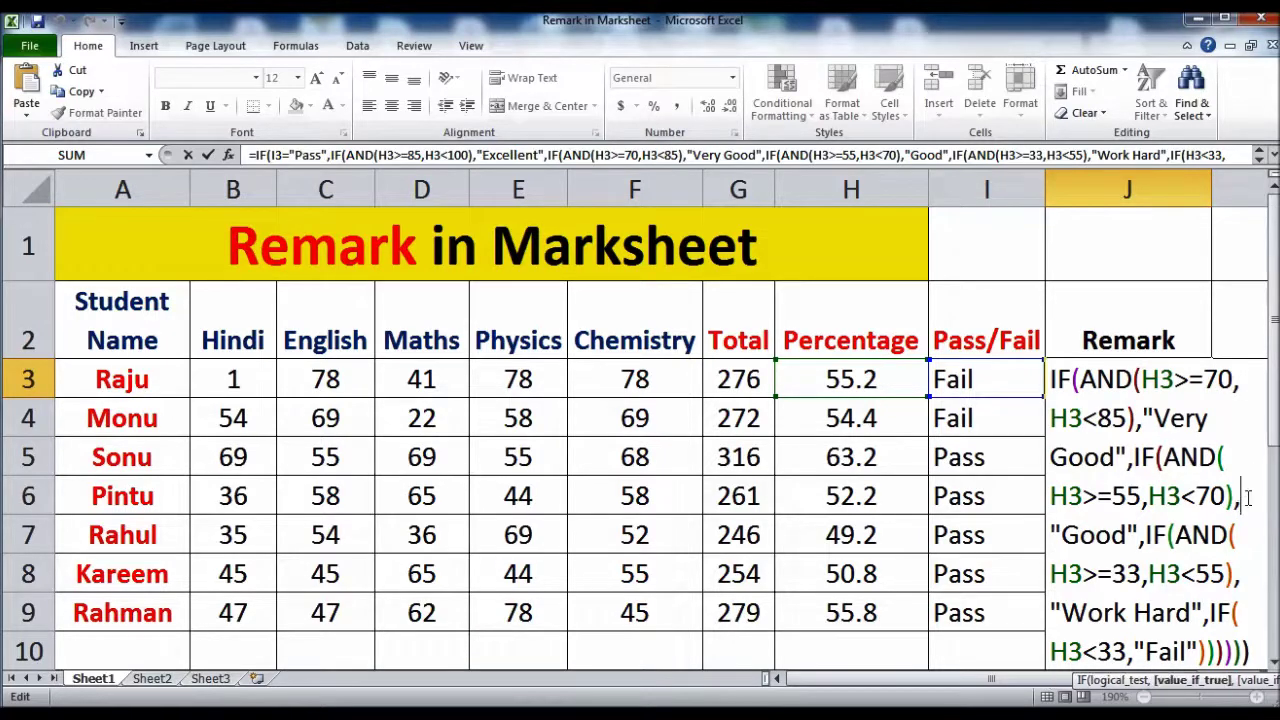
pyautogui.press('Up')
pyautogui.press('Up')
pyautogui.press('Up')
pyautogui.press('Up')
pyautogui.press('Up')
pyautogui.press('Up')
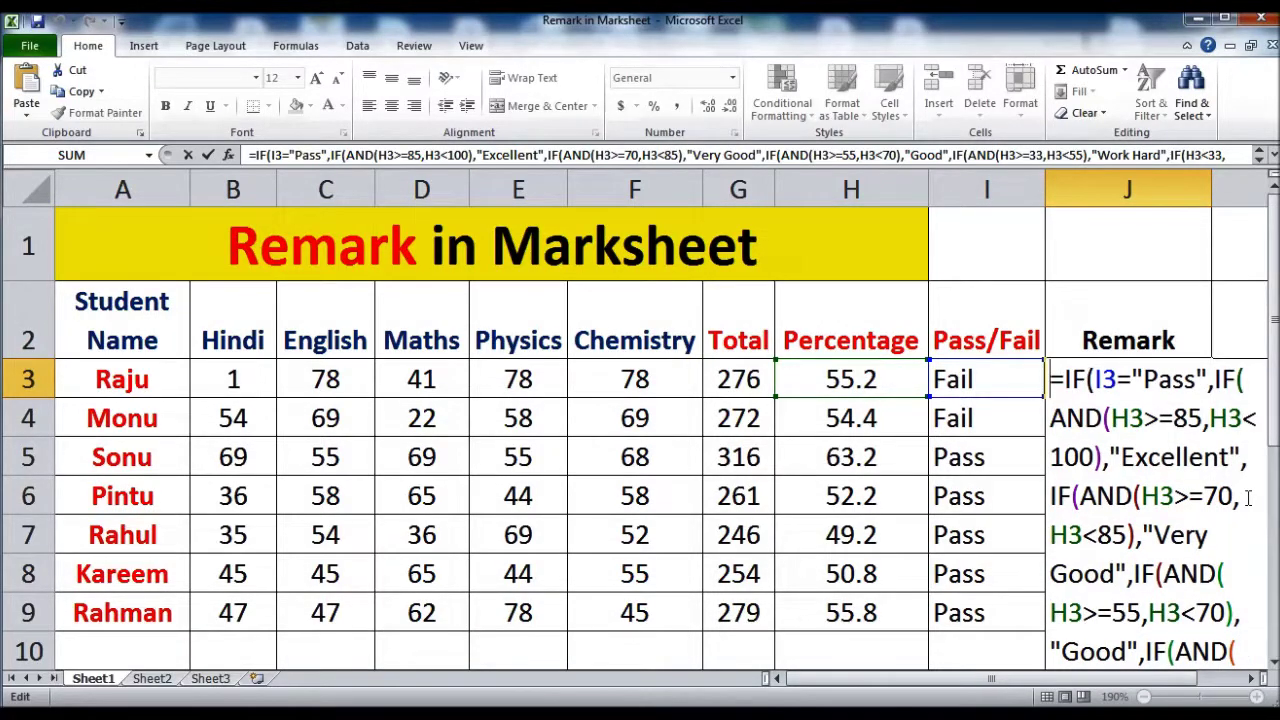
pyautogui.press('Right')
pyautogui.press('Right')
pyautogui.press('Right')
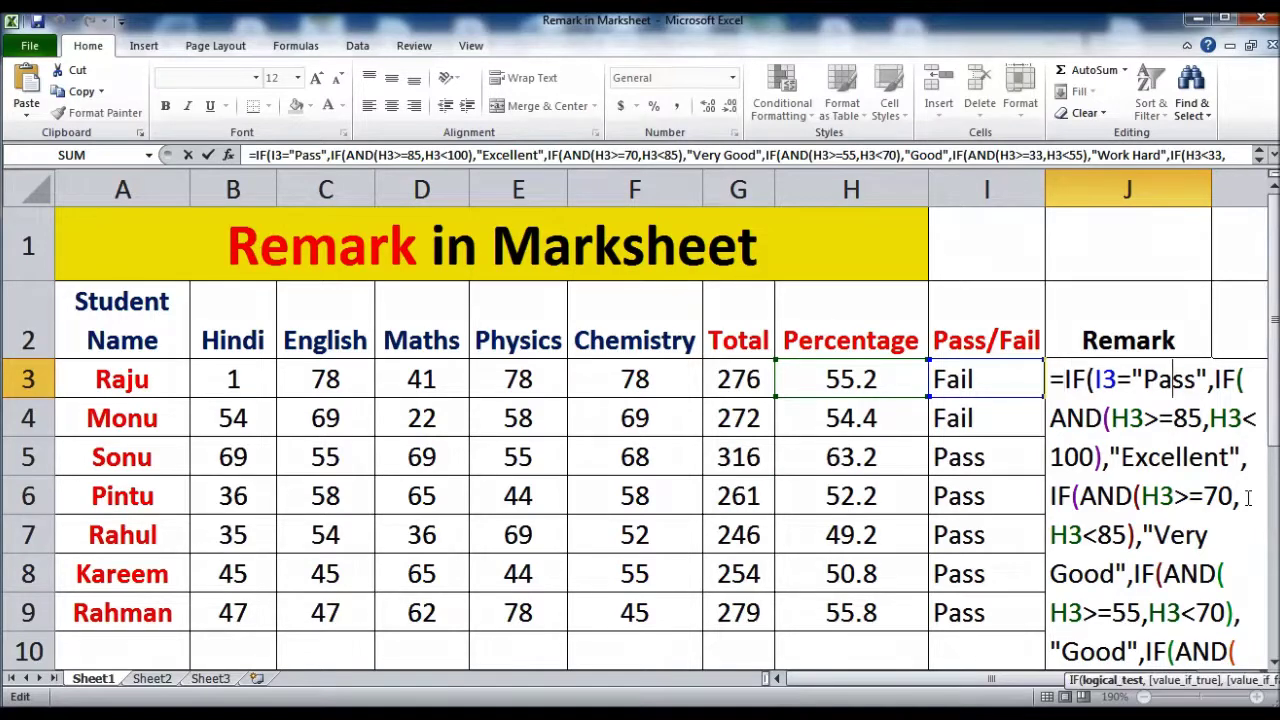
pyautogui.press('Right')
pyautogui.press('Down')
pyautogui.press('Left')
pyautogui.press('Left')
pyautogui.press('Left')
pyautogui.press('Right')
pyautogui.press('Right')
pyautogui.press('Right')
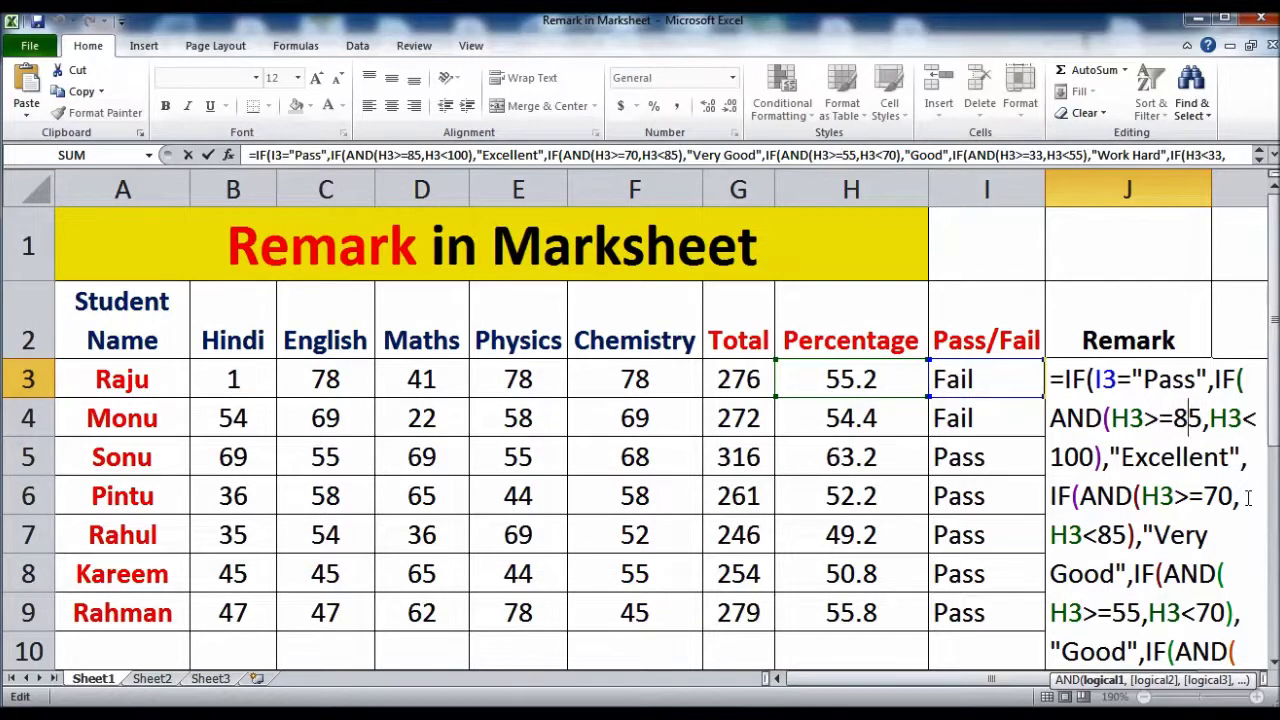
pyautogui.press('Down')
pyautogui.press('Left')
pyautogui.press('Left')
pyautogui.press('Left')
pyautogui.press('Left')
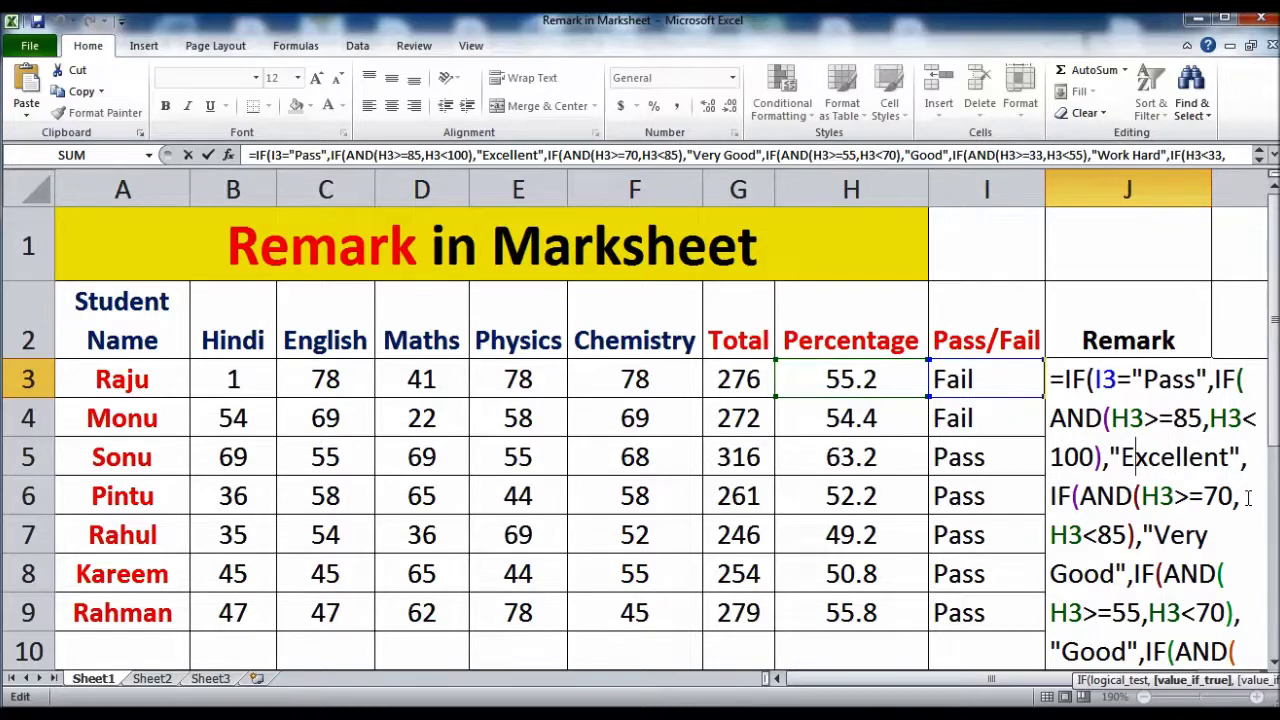
pyautogui.press('Down')
pyautogui.press('Left')
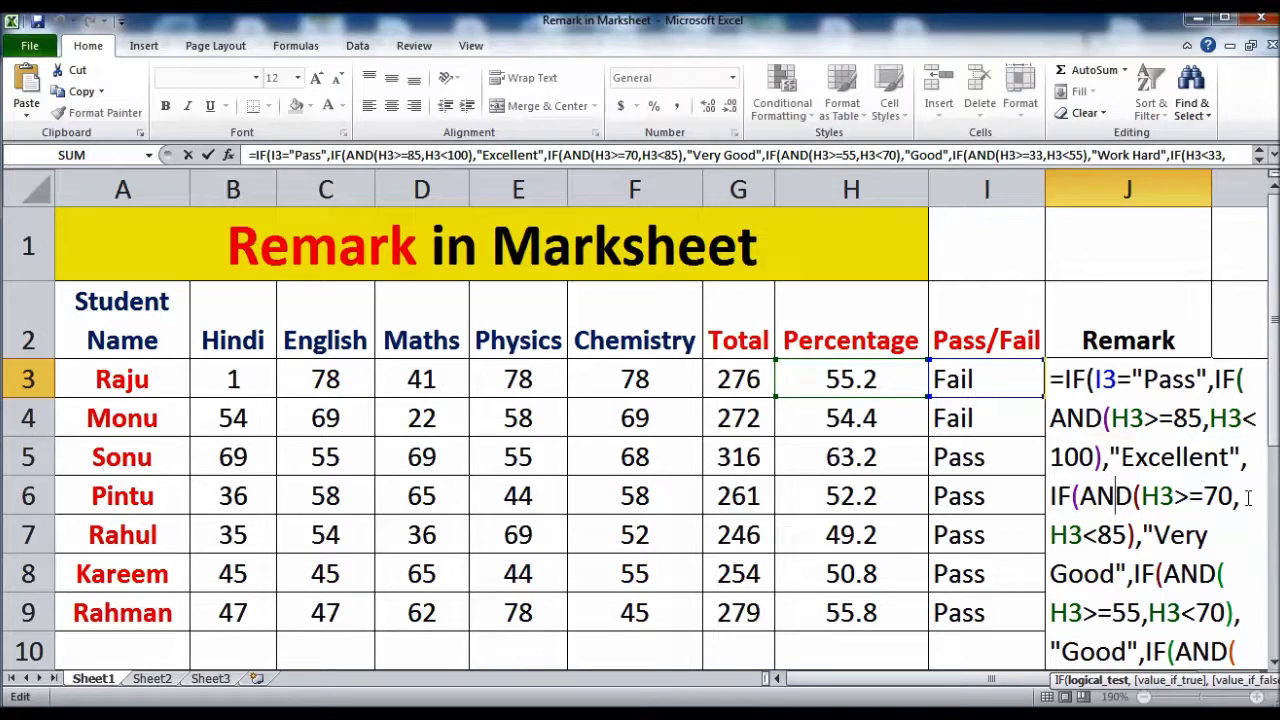
pyautogui.press('Down')
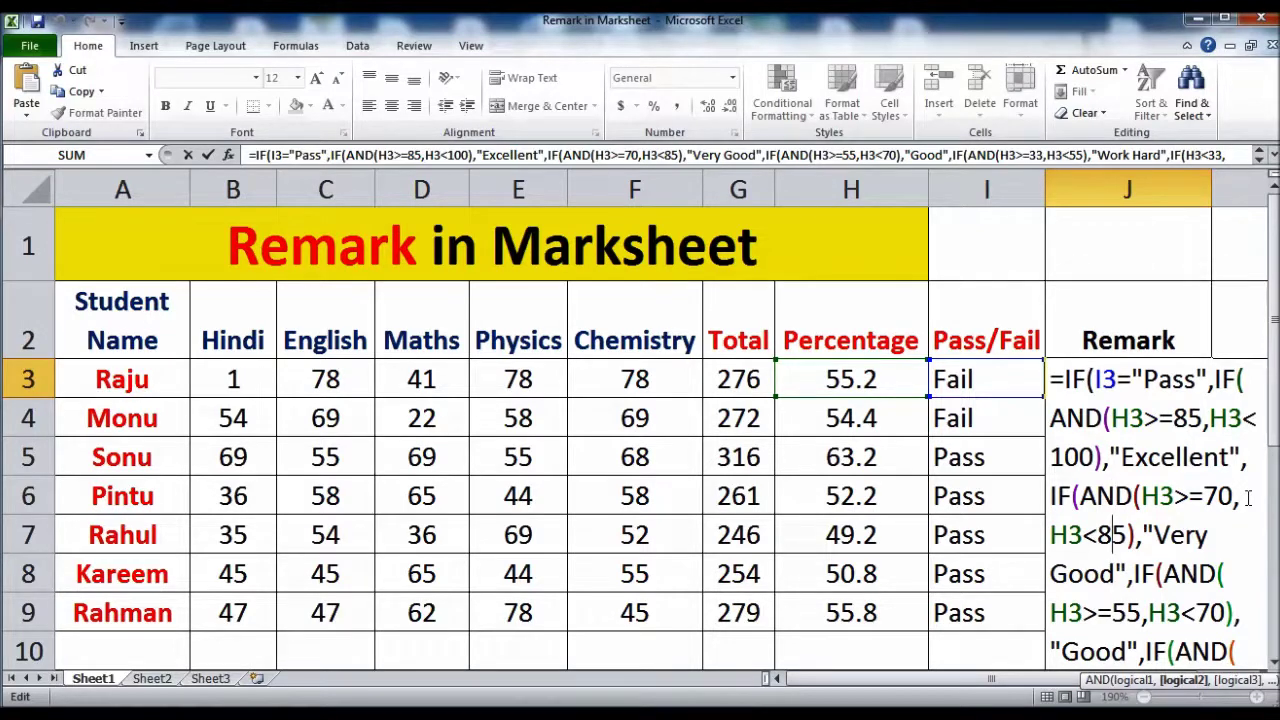
pyautogui.press('Down')
pyautogui.press('Down')
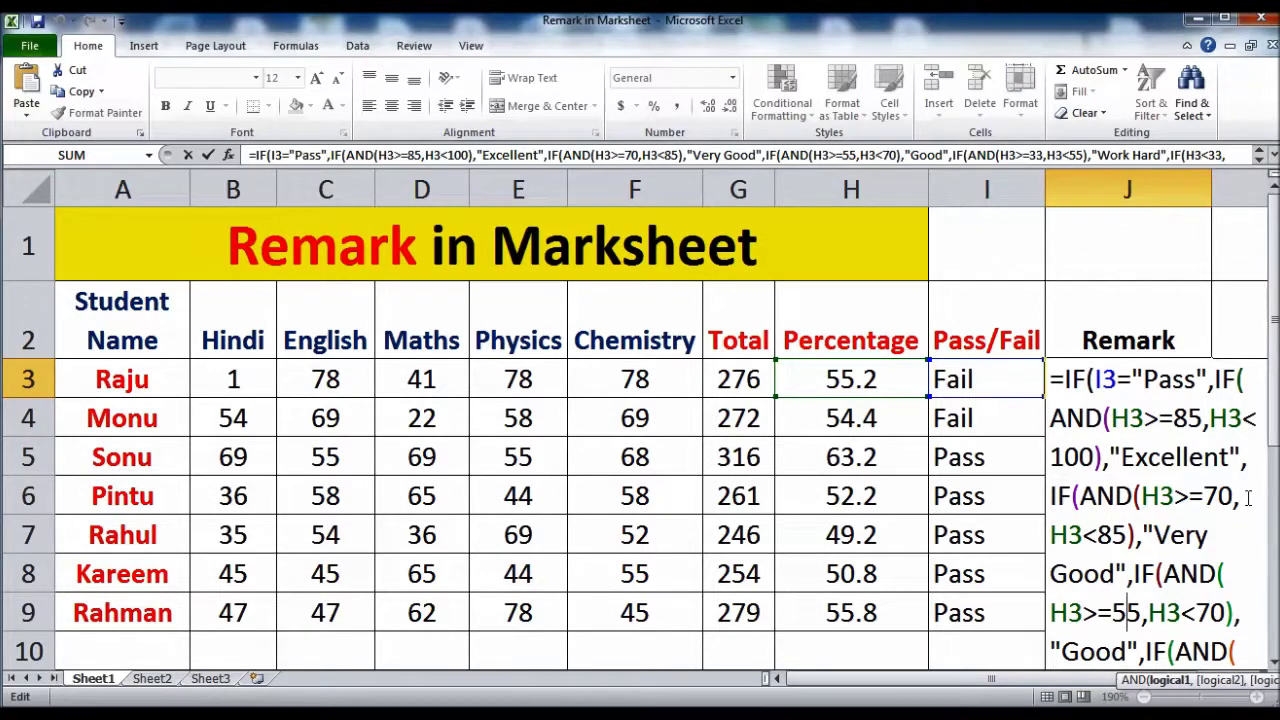
pyautogui.press('Down')
pyautogui.press('Down')
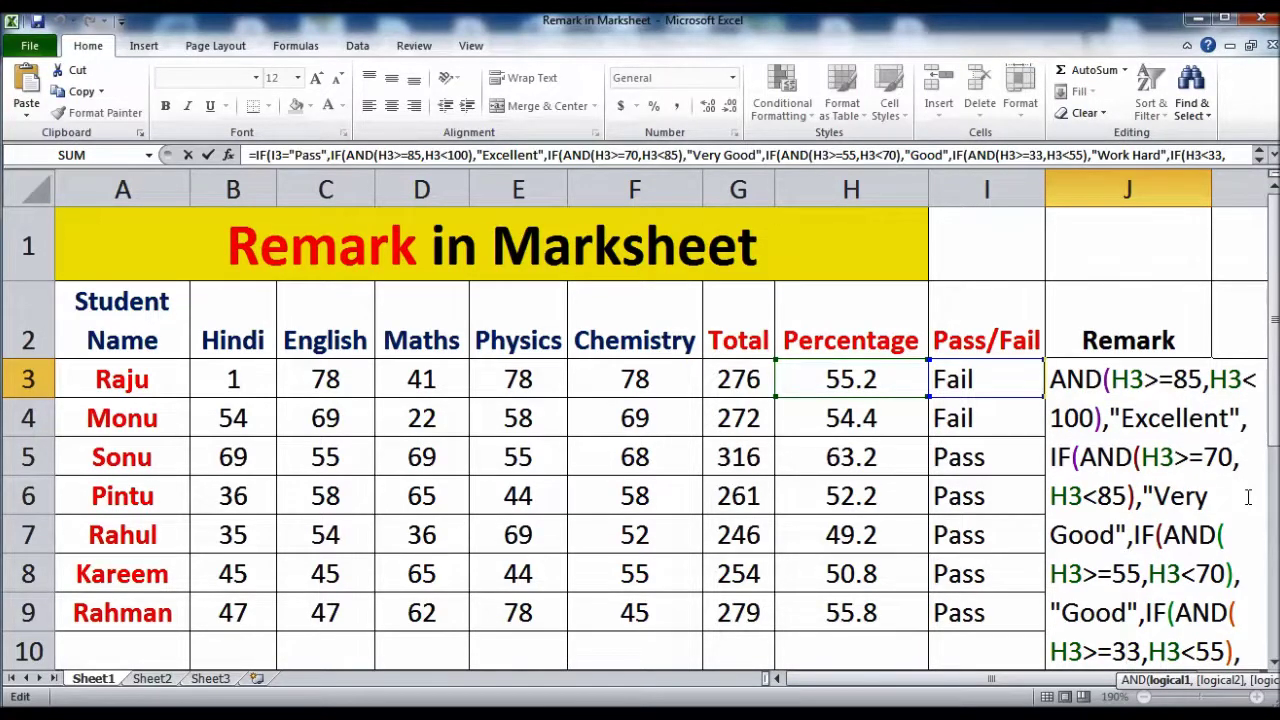
pyautogui.press('Down')
pyautogui.press('Down')
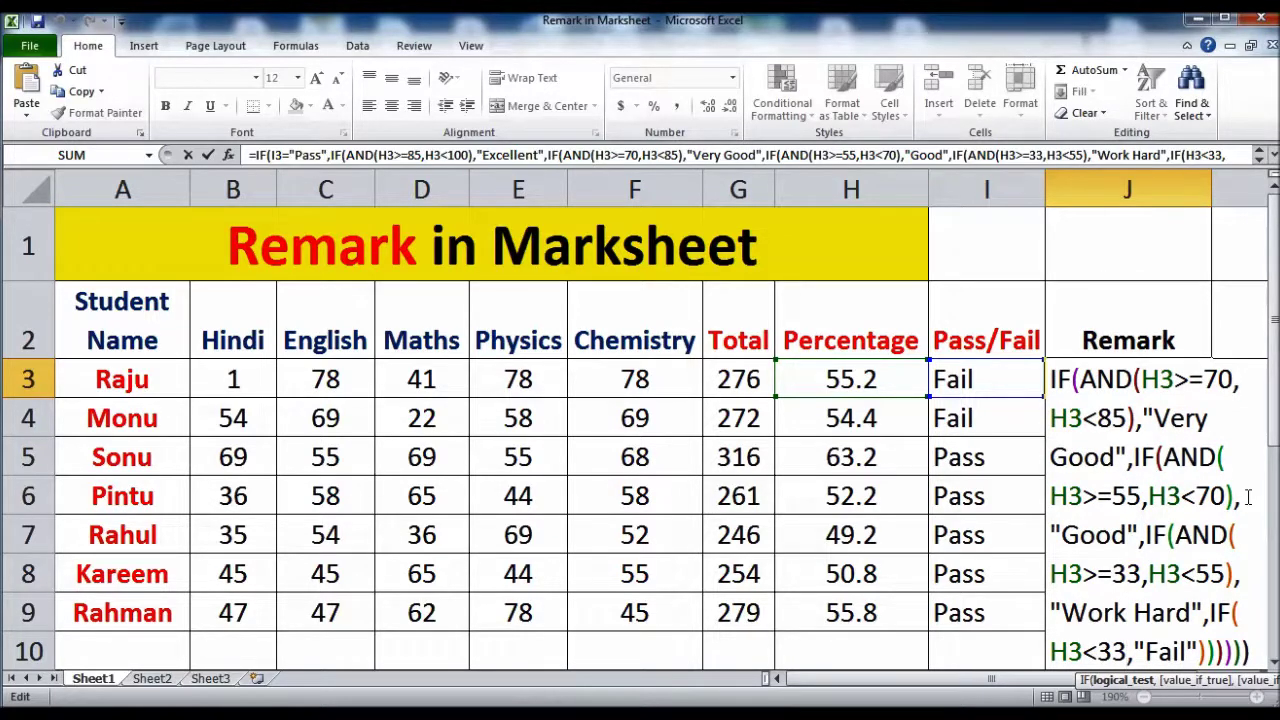
pyautogui.press('End')
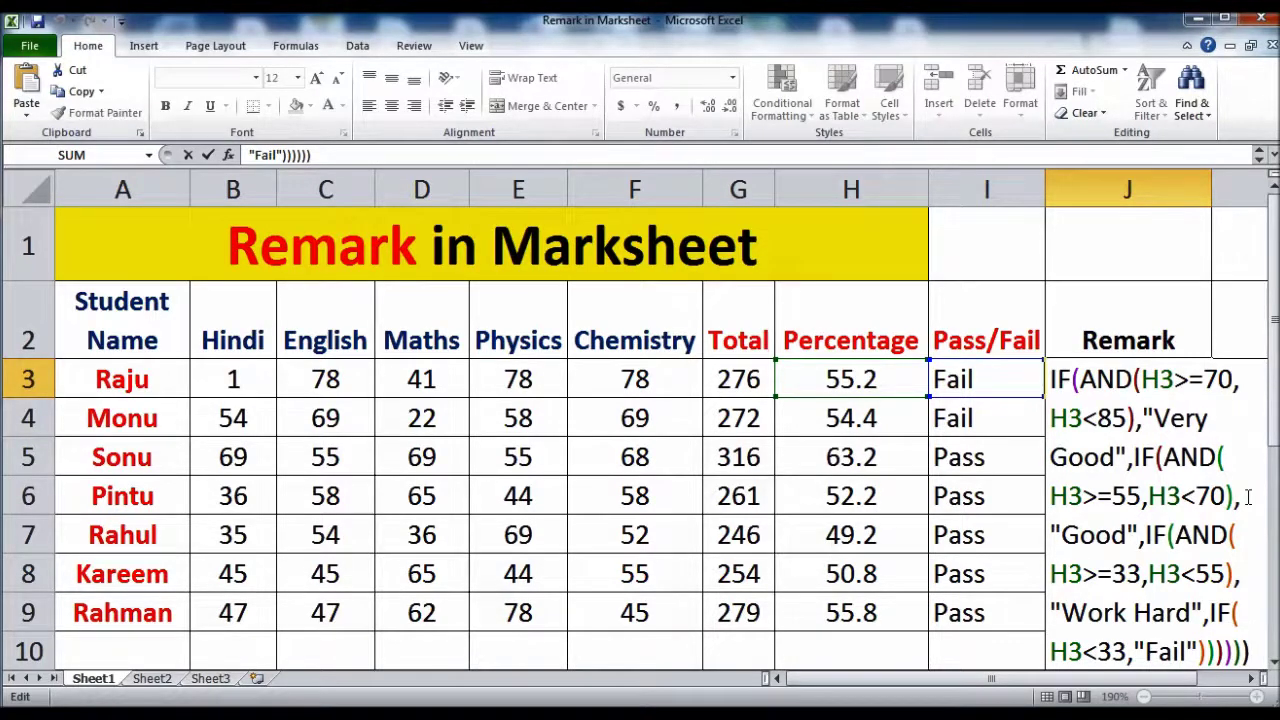
pyautogui.press('Return')
pyautogui.press('Up')
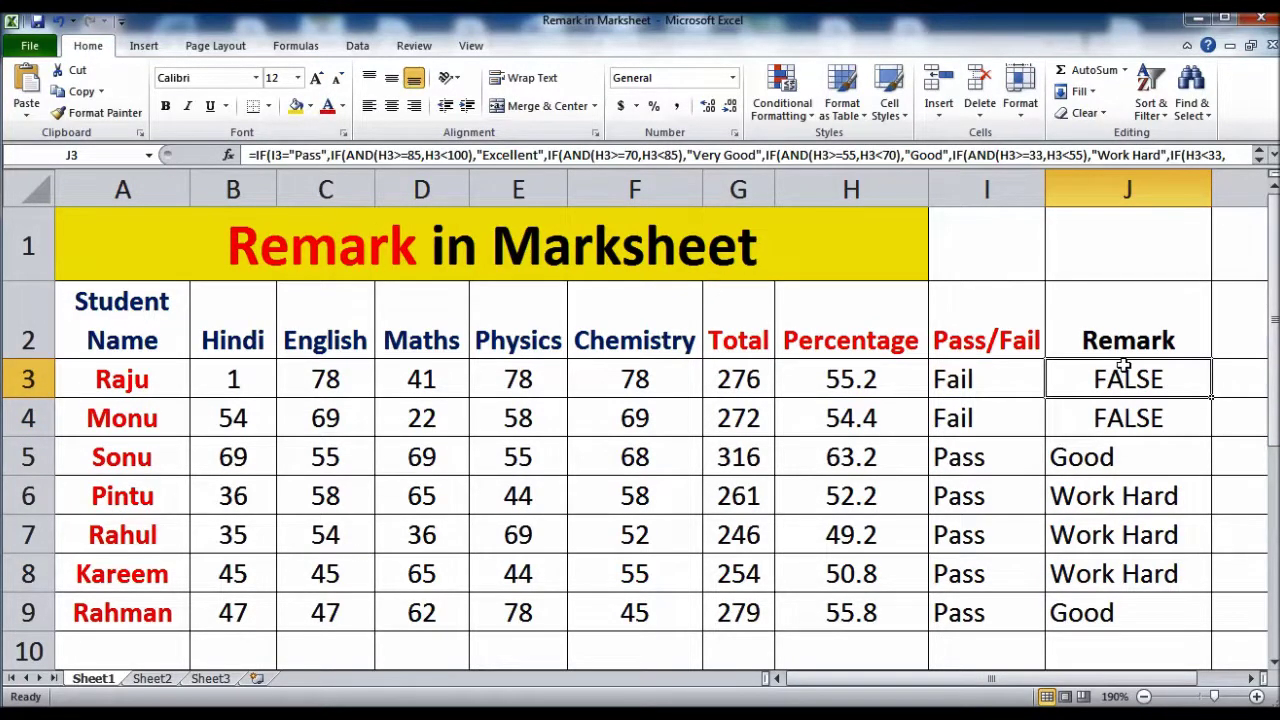
pyautogui.click(918, 416)
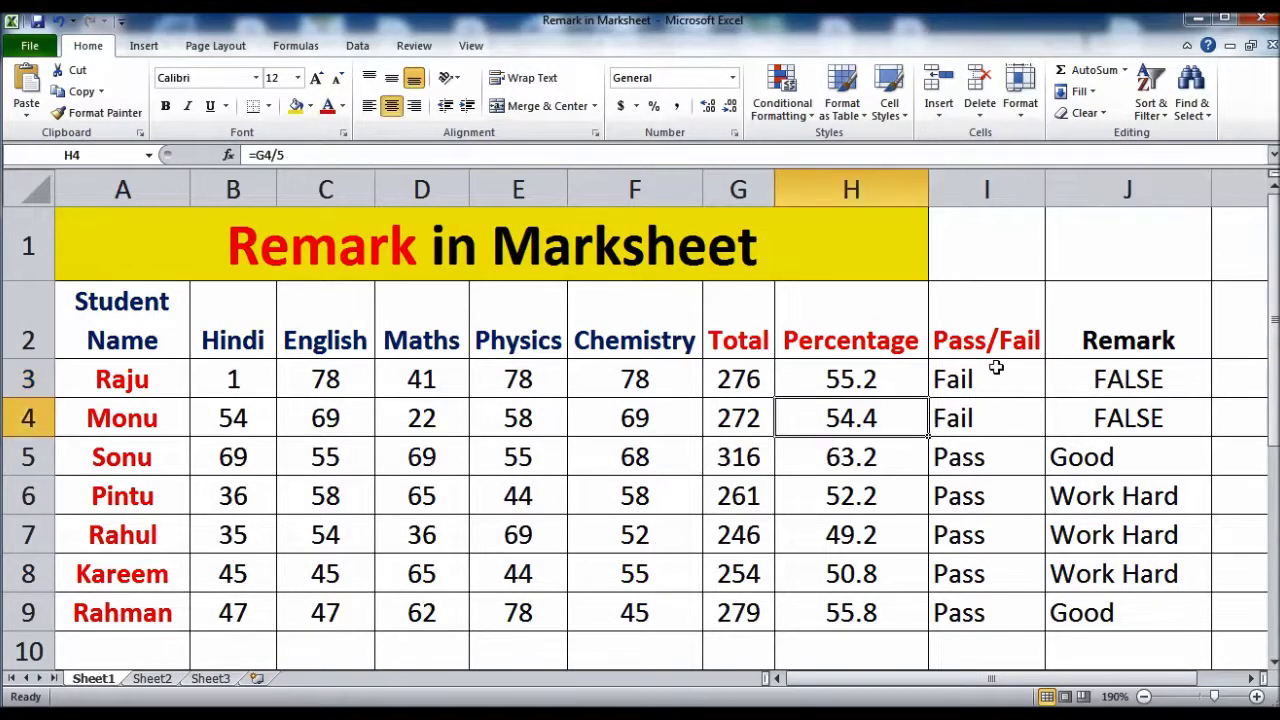
# Step: Move the closing parentheses to right after "Work Hard" in J3 and accept Excel's correction
pyautogui.click(994, 370)
pyautogui.click(1120, 386)
pyautogui.doubleClick(1120, 386)
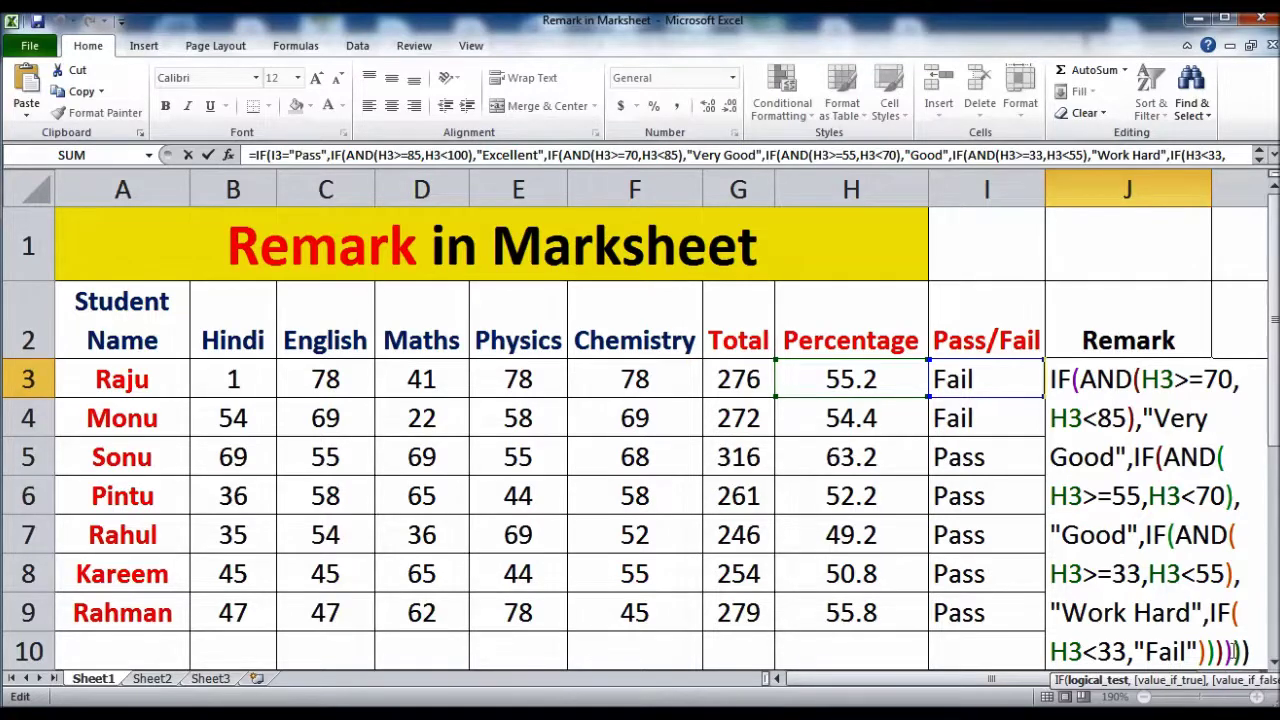
pyautogui.click(1233, 650)
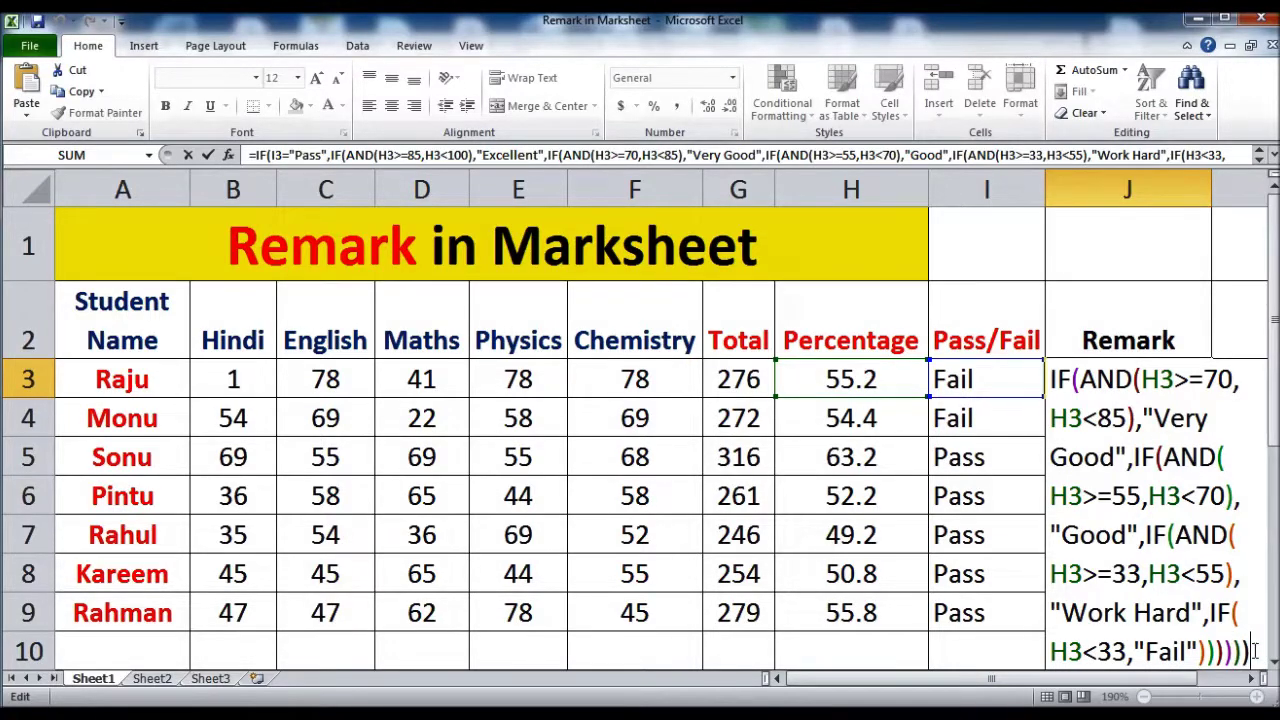
pyautogui.press('BackSpace')
pyautogui.press('BackSpace')
pyautogui.press('BackSpace')
pyautogui.press('BackSpace')
pyautogui.press('BackSpace')
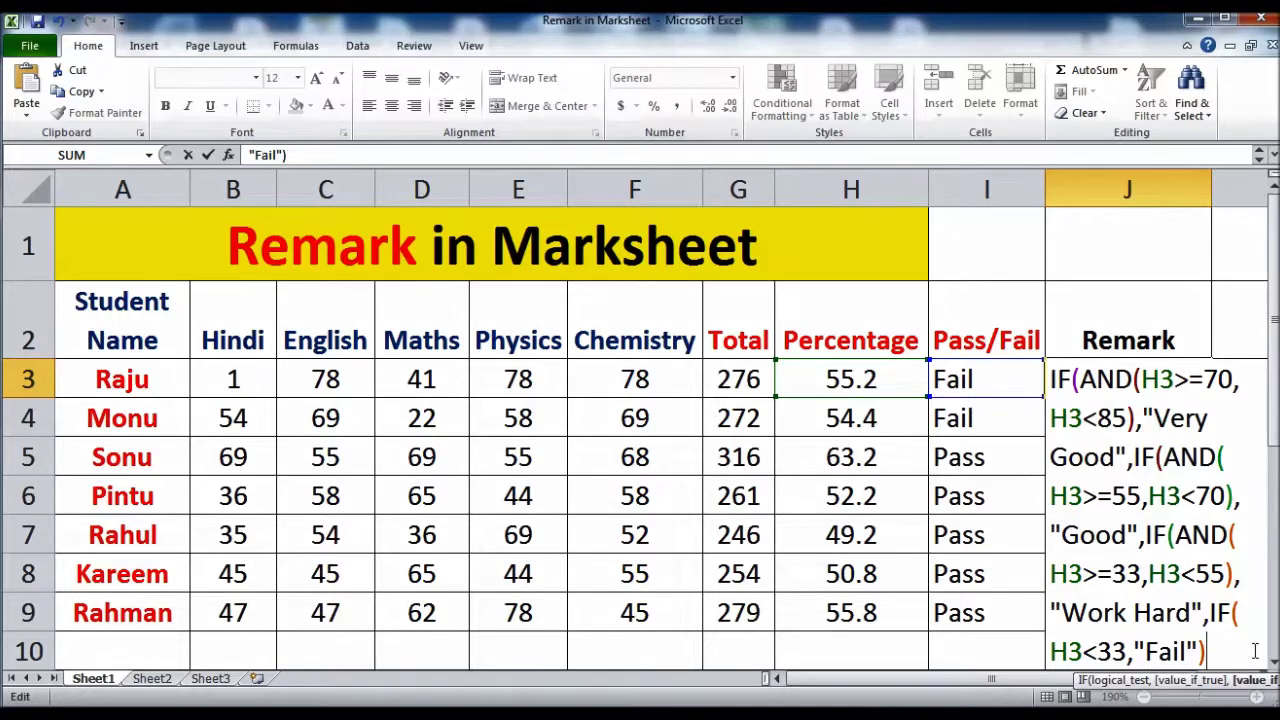
pyautogui.press('Left')
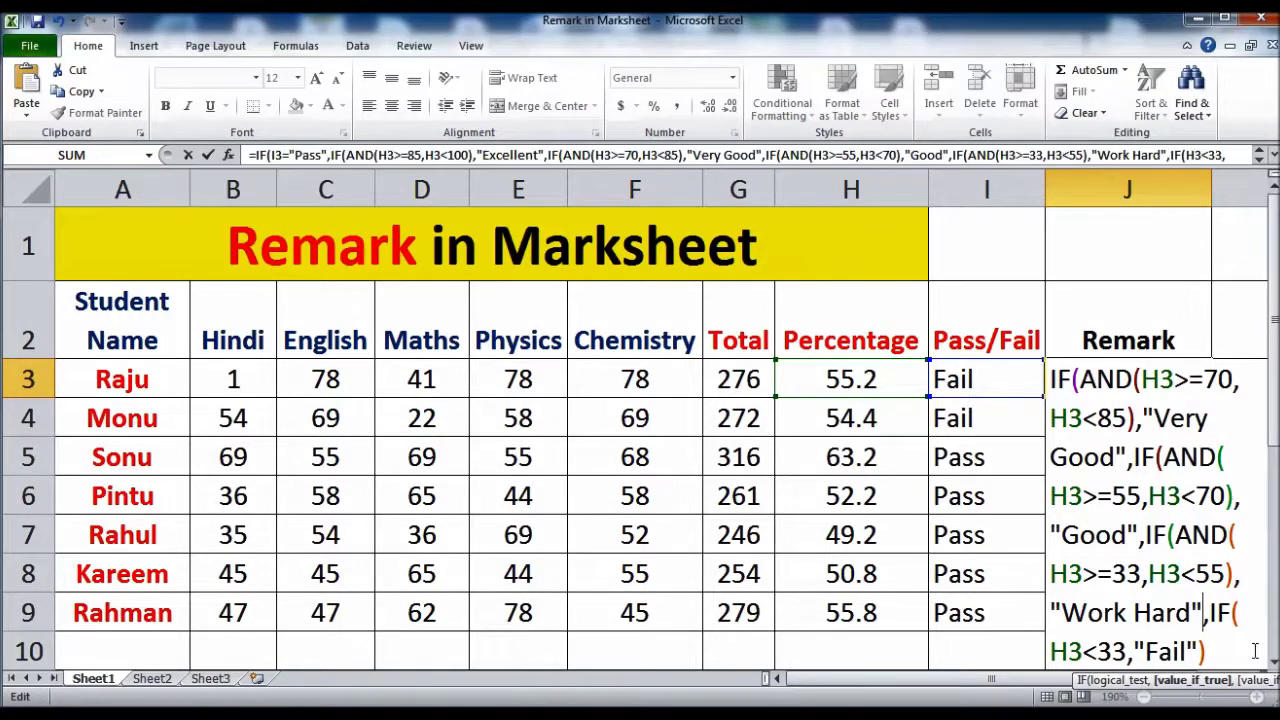
pyautogui.write('))))')
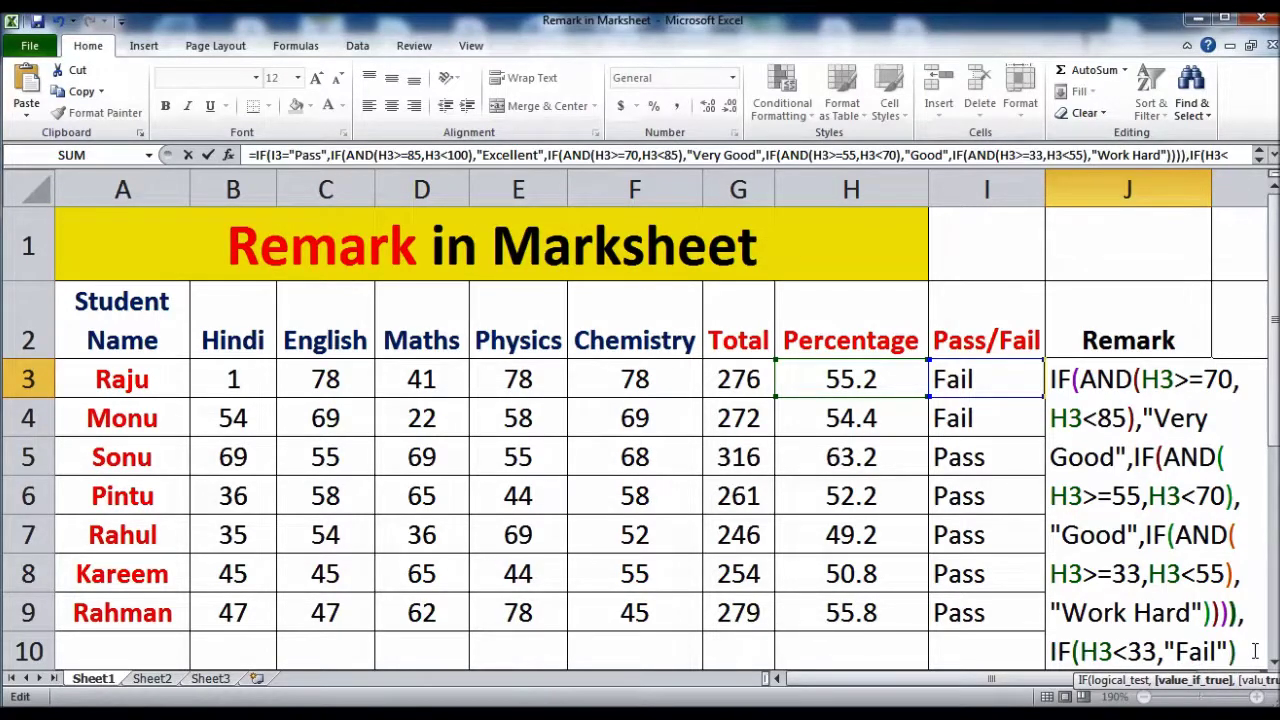
pyautogui.press('Return')
pyautogui.press('Return')
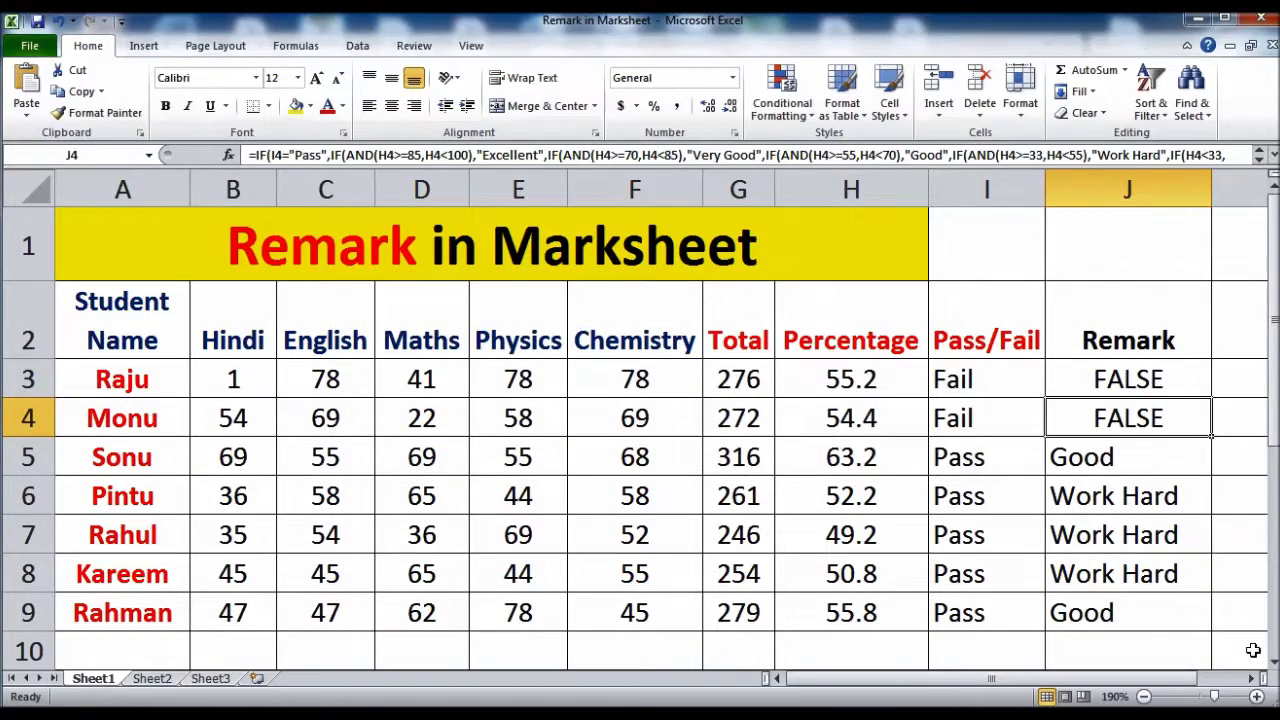
pyautogui.press('Up')
pyautogui.doubleClick(1099, 371)
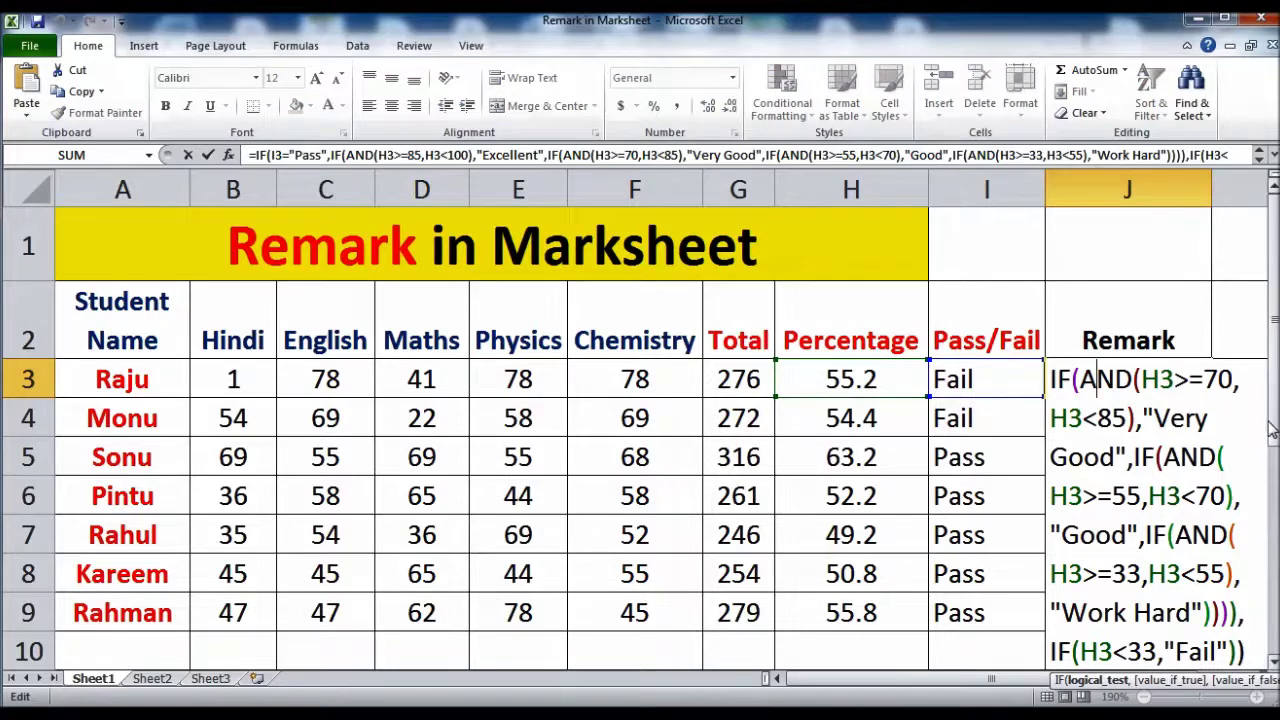
# Step: Replace J3's trailing IF(H3<33,"Fail") with a plain "Fail" fallback and enter it
pyautogui.moveTo(1273, 438); pyautogui.dragTo(1276, 462)
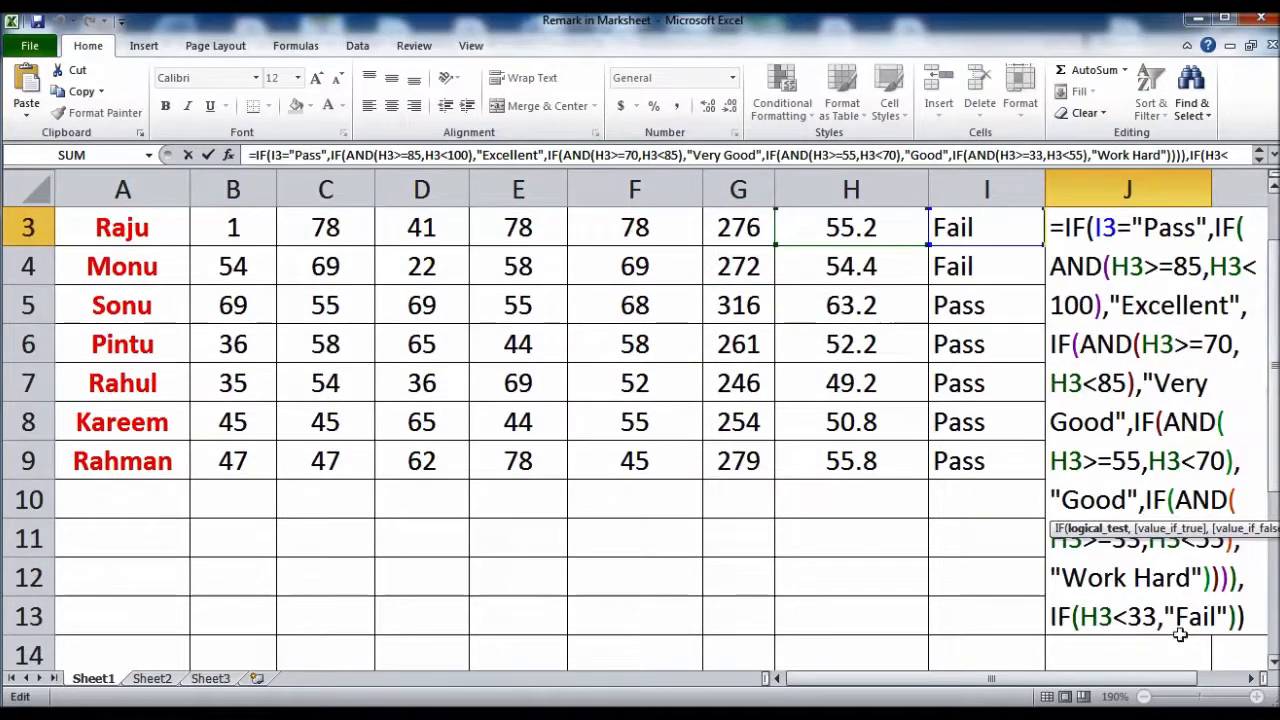
pyautogui.moveTo(1125, 680); pyautogui.dragTo(1180, 683)
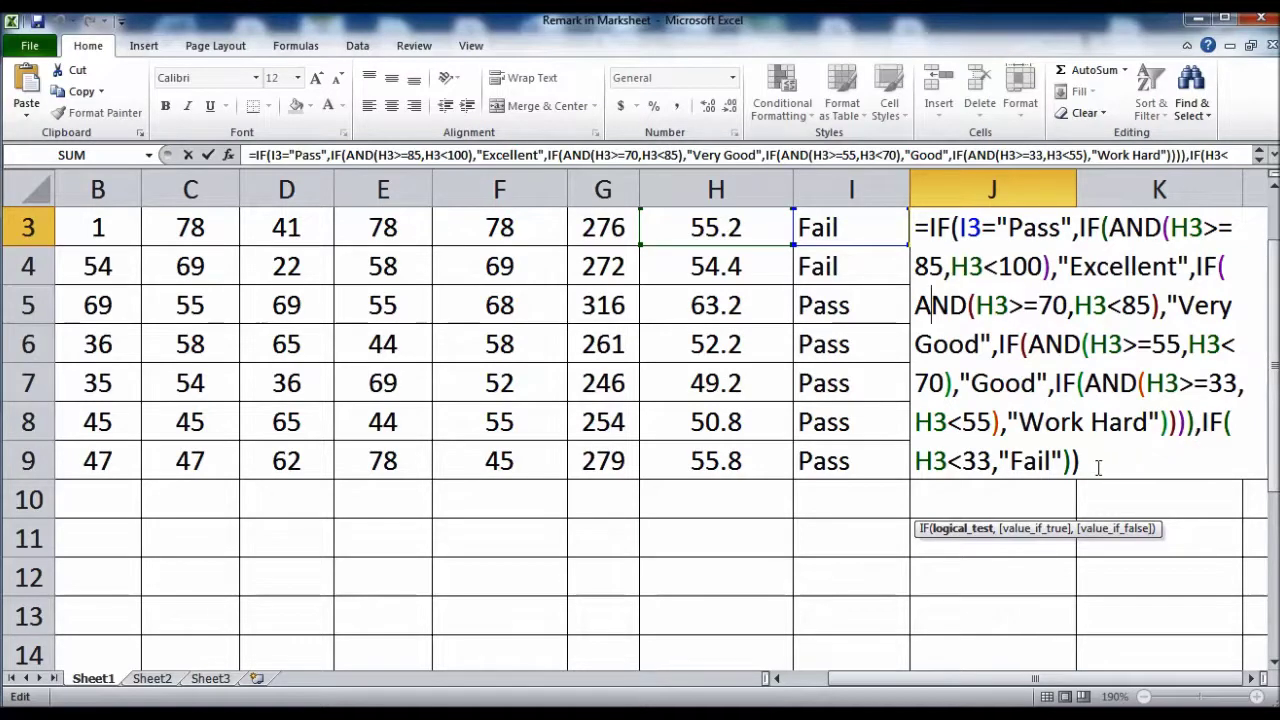
pyautogui.click(1182, 477)
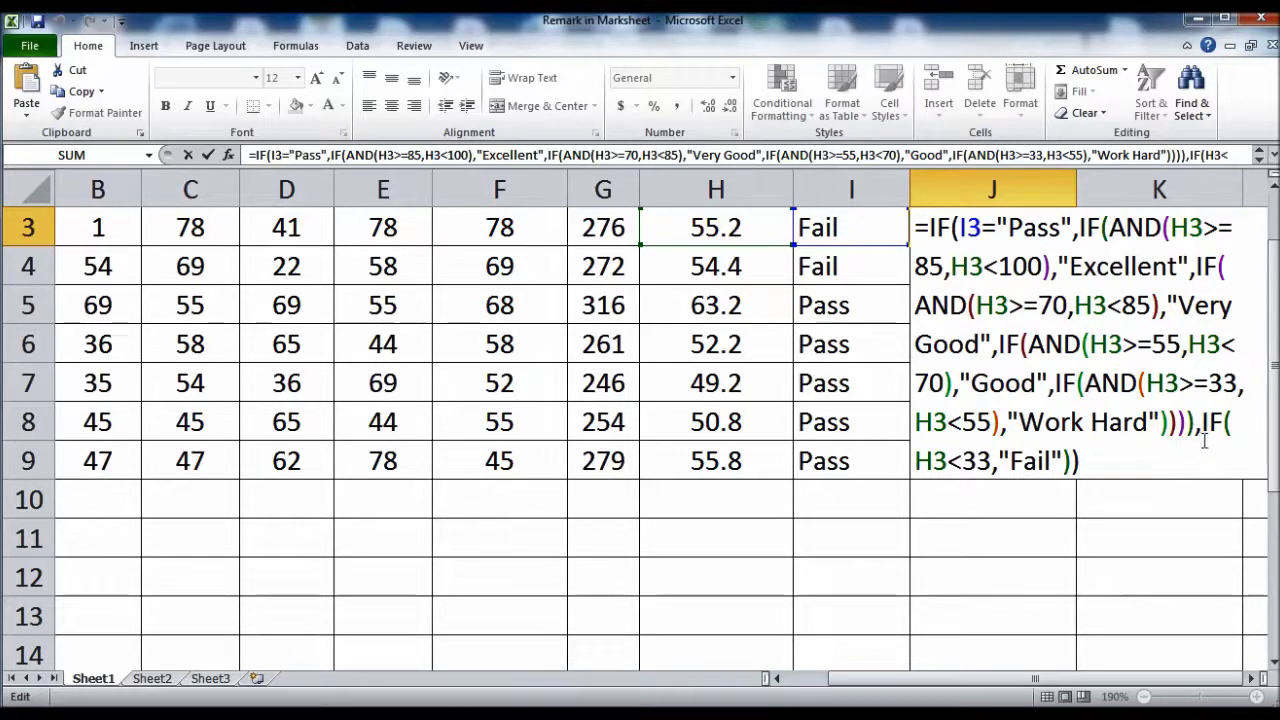
pyautogui.press('BackSpace')
pyautogui.press('BackSpace')
pyautogui.press('BackSpace')
pyautogui.press('BackSpace')
pyautogui.press('BackSpace')
pyautogui.press('BackSpace')
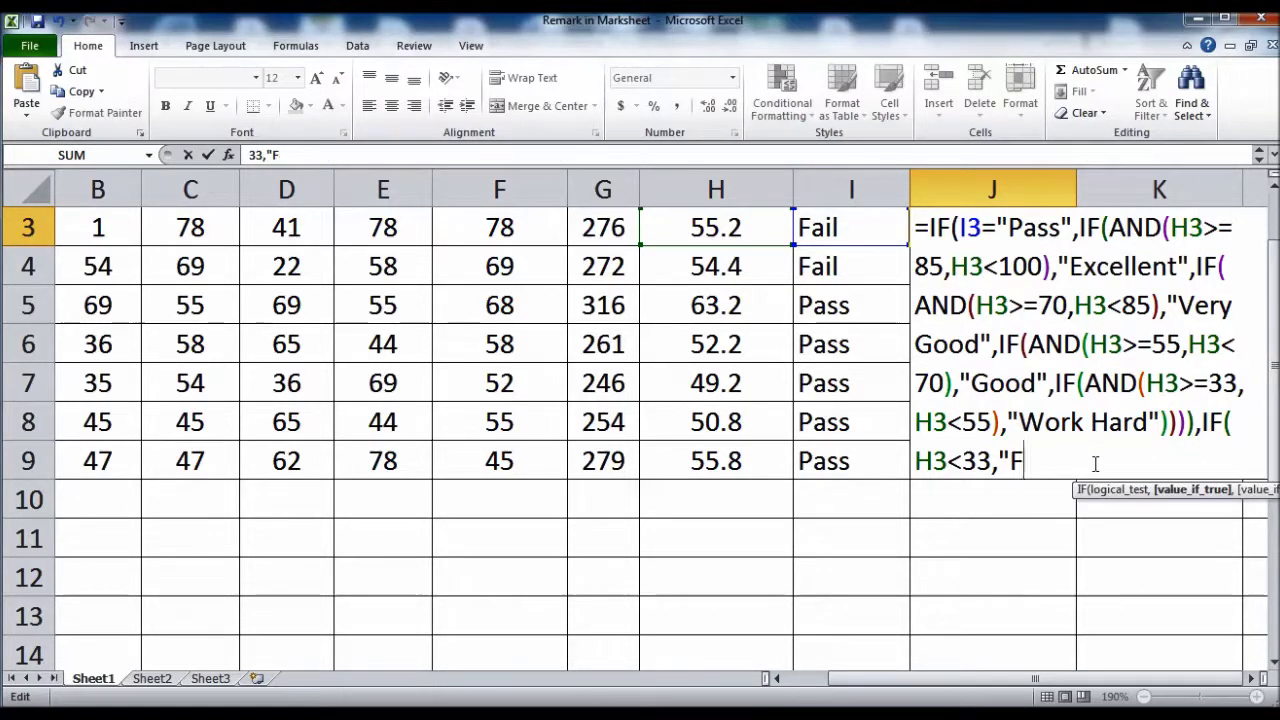
pyautogui.press('BackSpace')
pyautogui.press('BackSpace')
pyautogui.press('BackSpace')
pyautogui.press('BackSpace')
pyautogui.press('BackSpace')
pyautogui.press('BackSpace')
pyautogui.press('BackSpace')
pyautogui.press('BackSpace')
pyautogui.press('BackSpace')
pyautogui.press('BackSpace')
pyautogui.press('BackSpace')
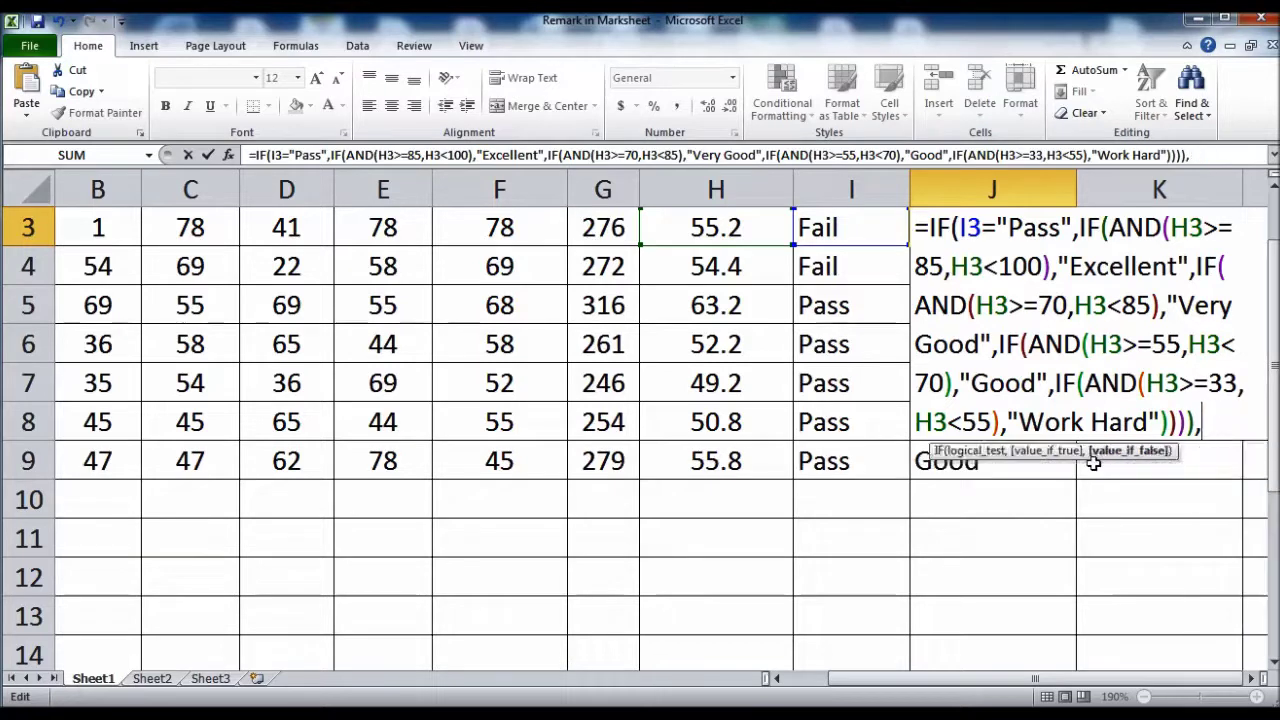
pyautogui.press('BackSpace')
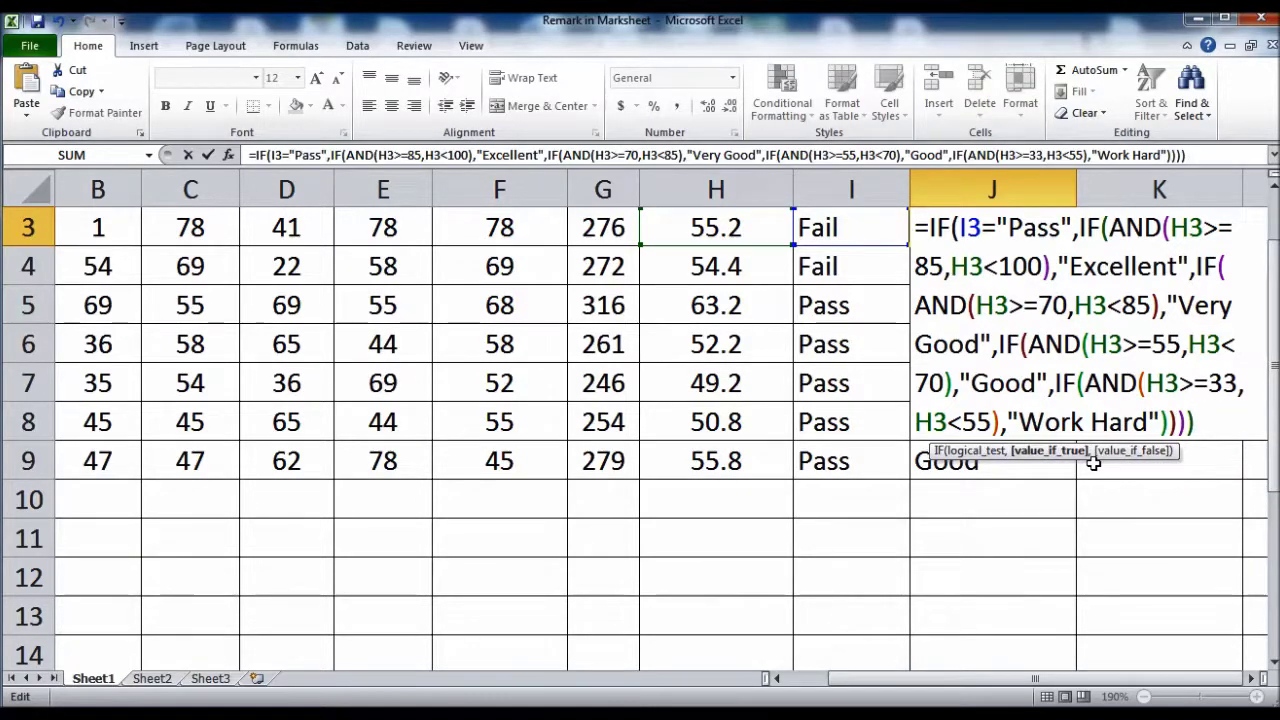
pyautogui.write(',"Fail")')
pyautogui.press('Return')
# Step: Fill the corrected Remark formula down J3:J9
pyautogui.press('Up')
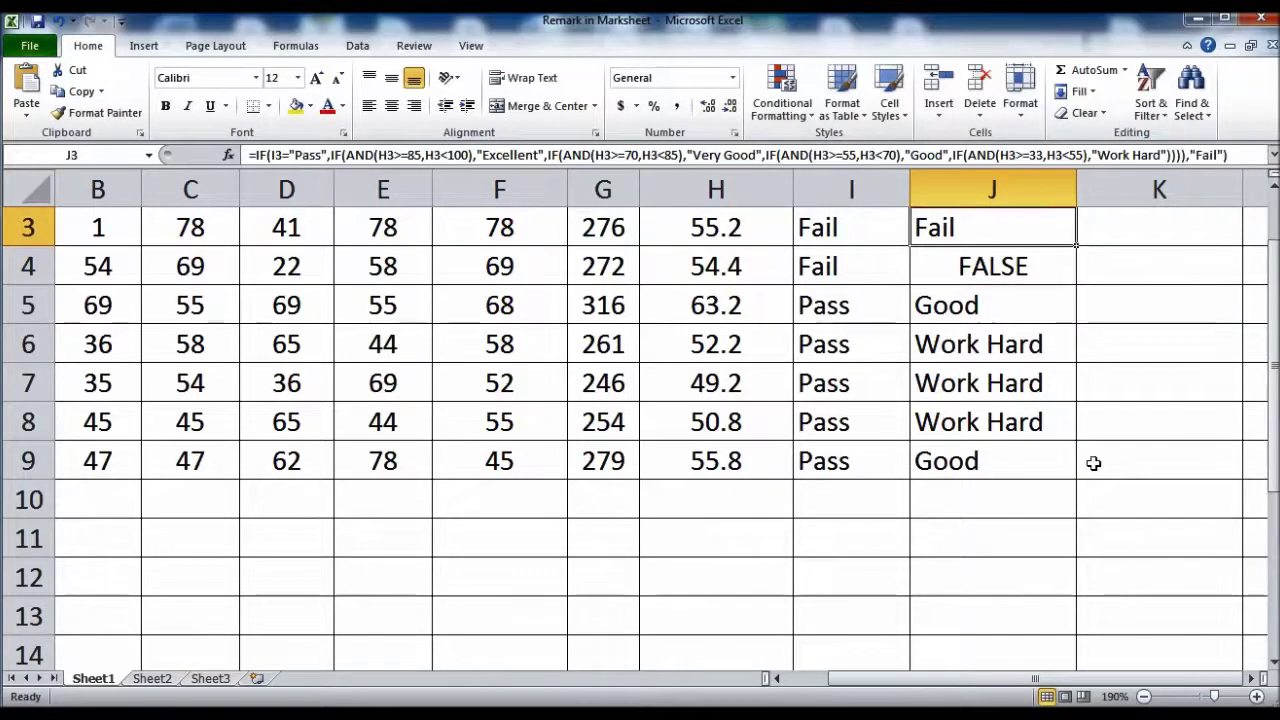
pyautogui.doubleClick(1077, 246)
pyautogui.click(1034, 530)
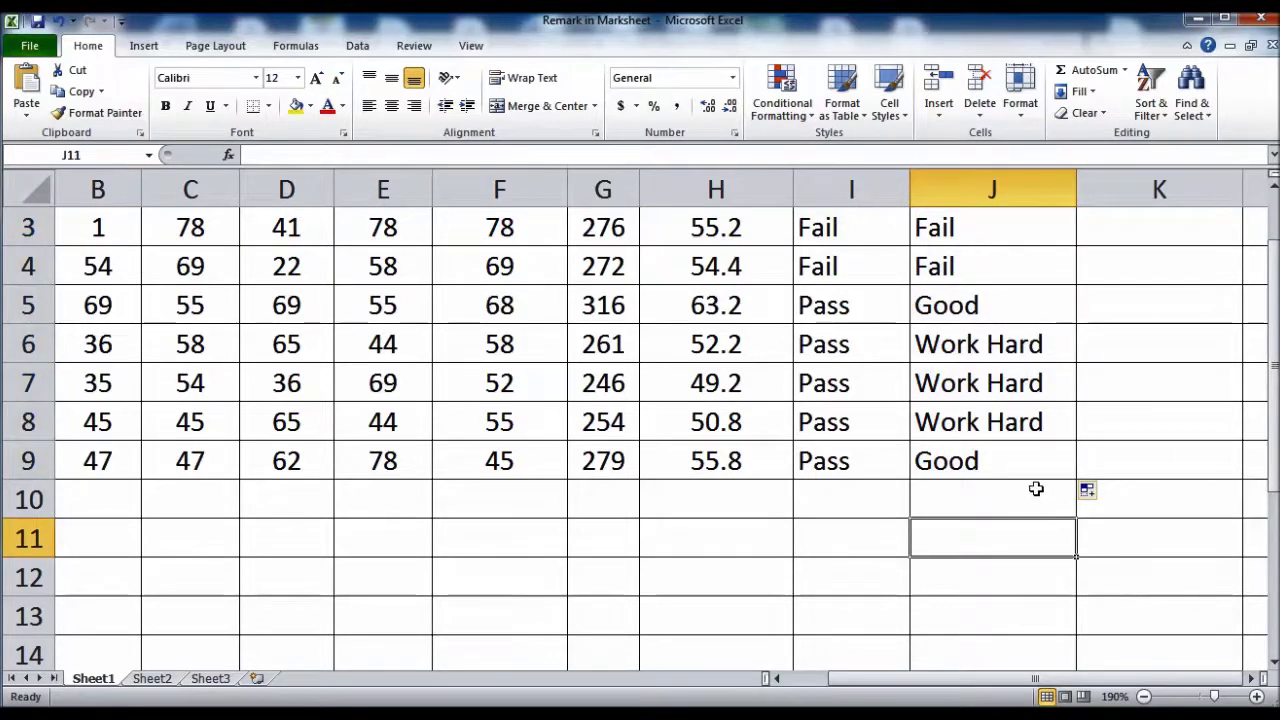
# Step: Enter 99 in B3, C3 and D3 so row 3 reaches 90.6% and reads Excellent
pyautogui.scroll(1, 990, 450)
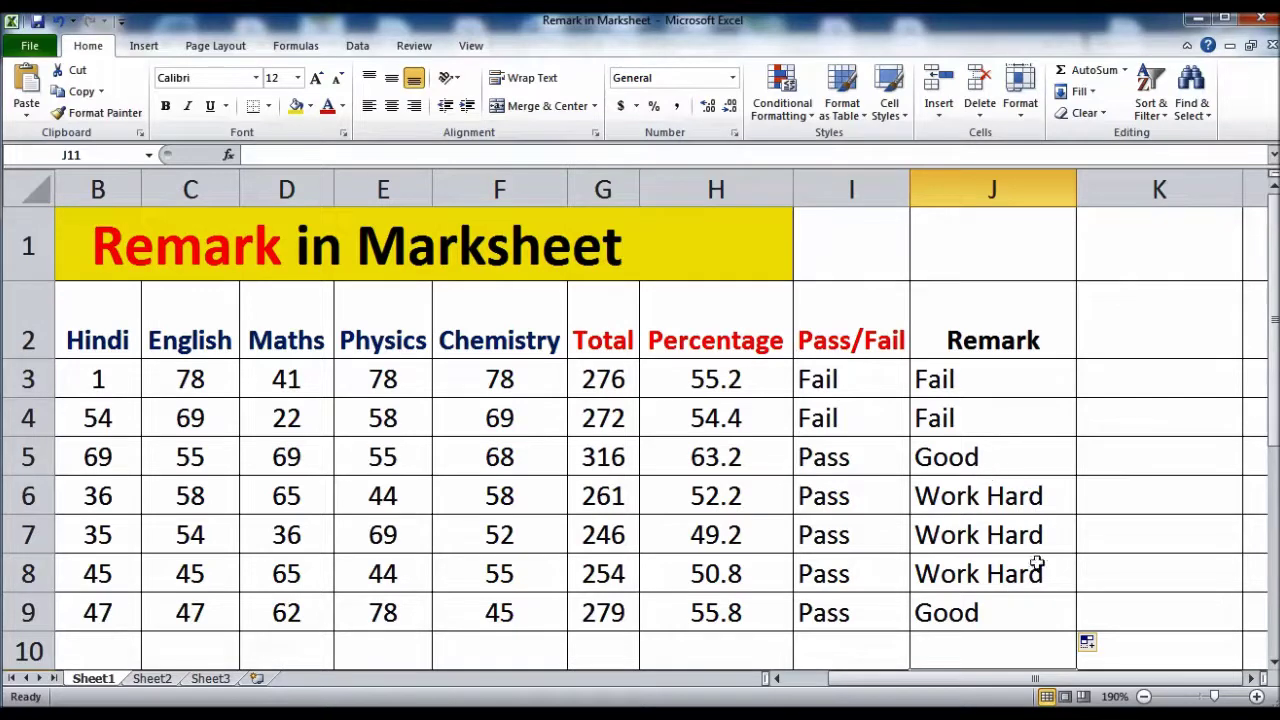
pyautogui.click(97, 383)
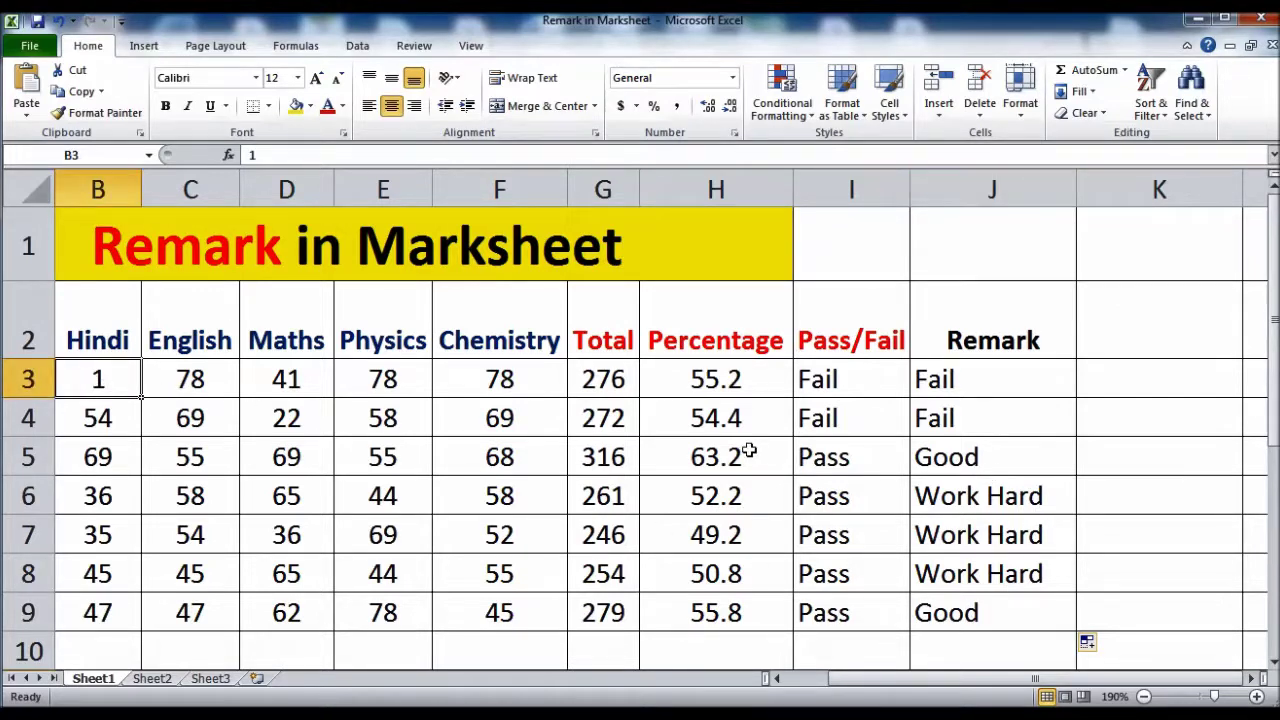
pyautogui.write('99')
pyautogui.press('Tab')
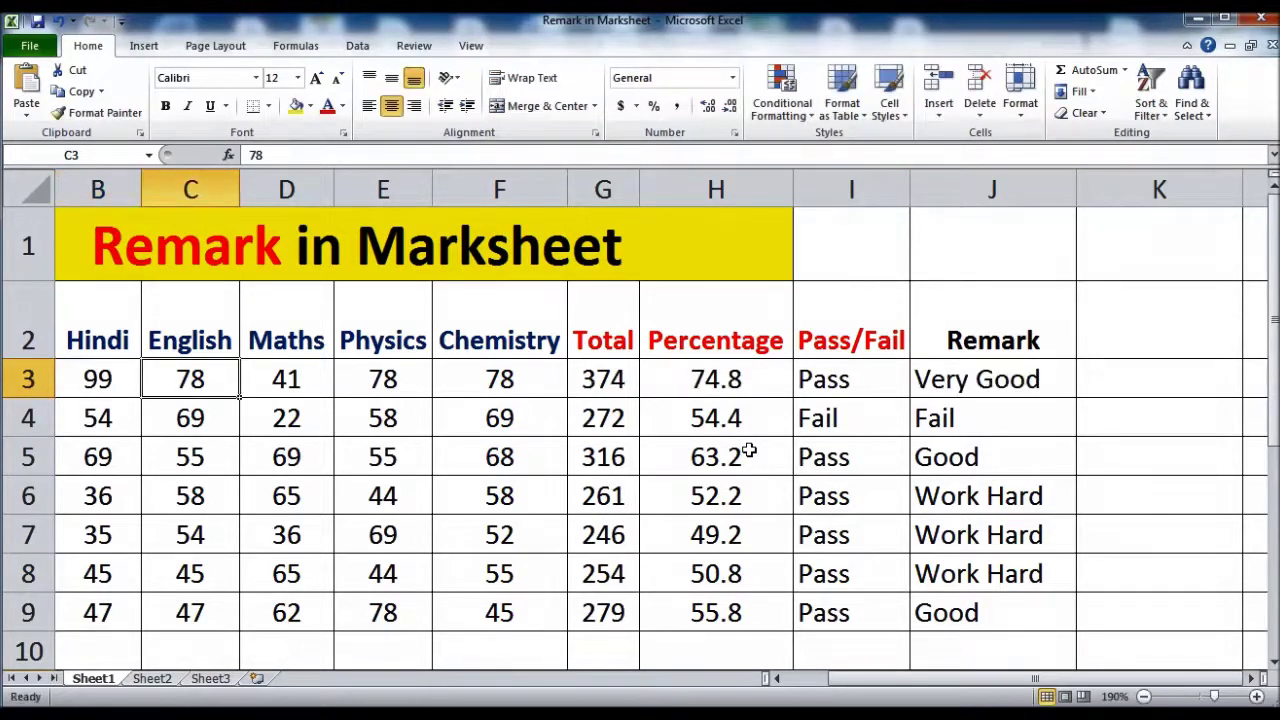
pyautogui.write('99')
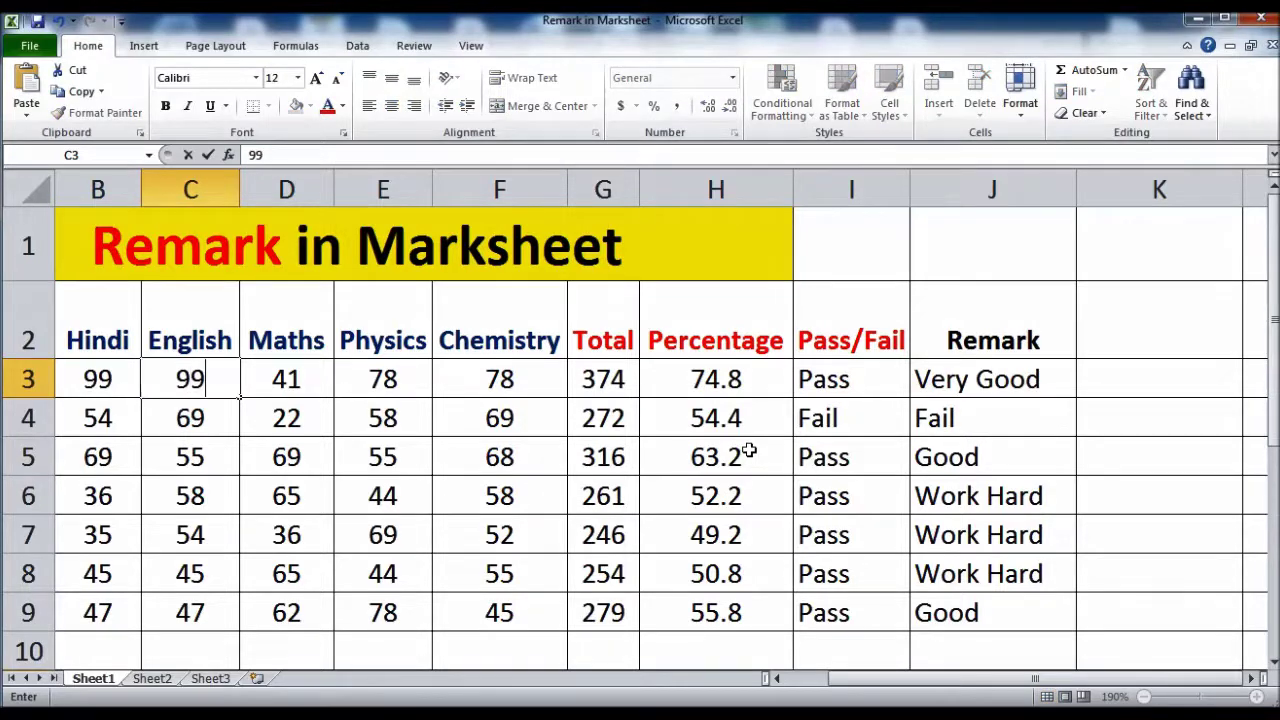
pyautogui.press('Tab')
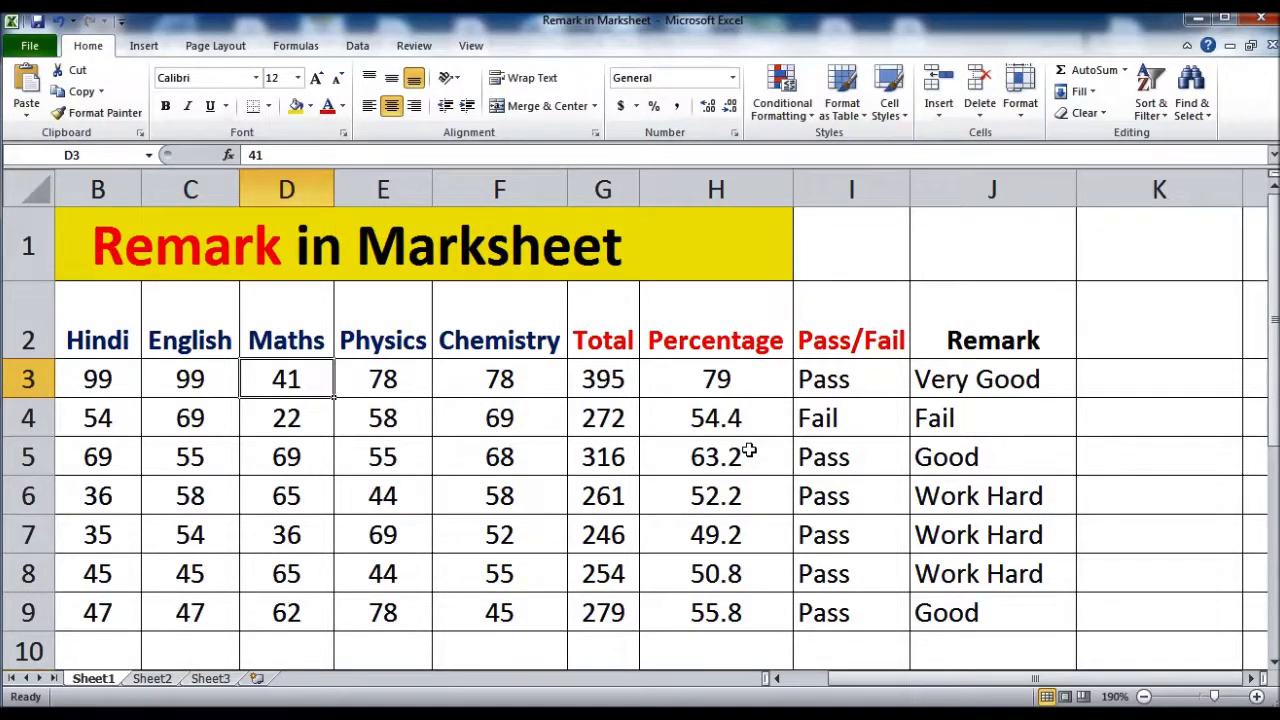
pyautogui.write('99')
pyautogui.press('Tab')
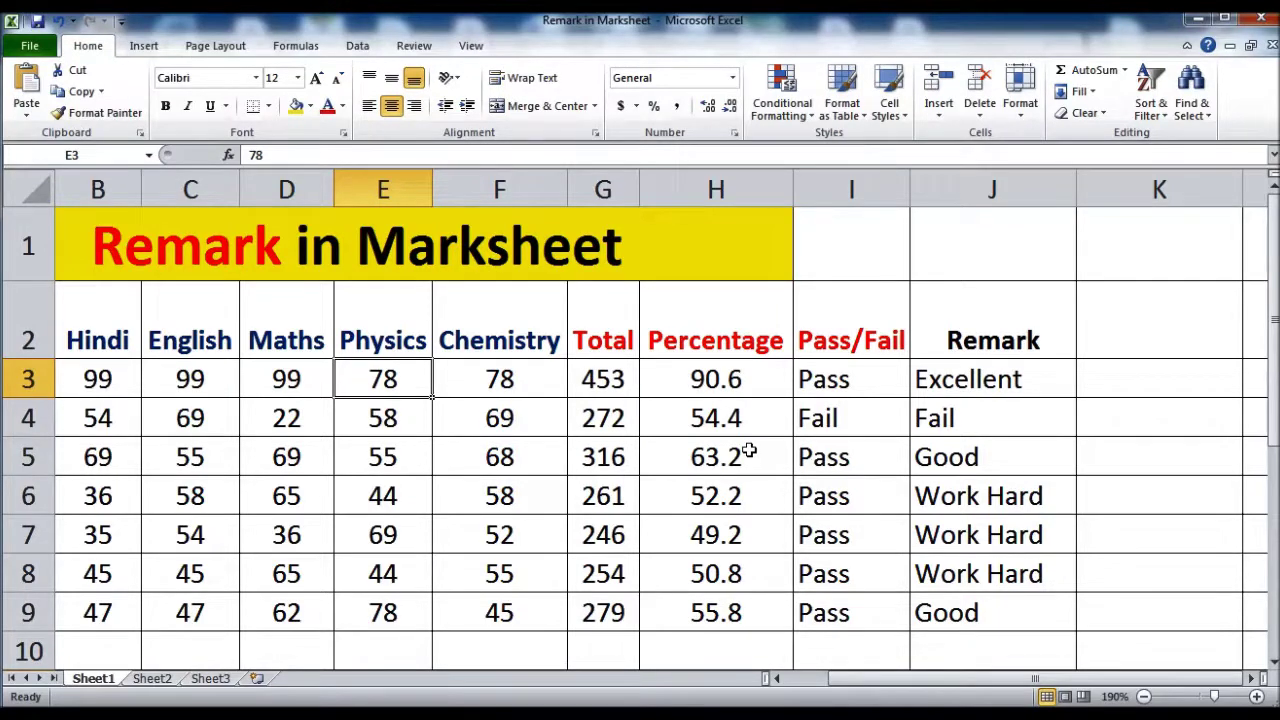
pyautogui.click(931, 329)
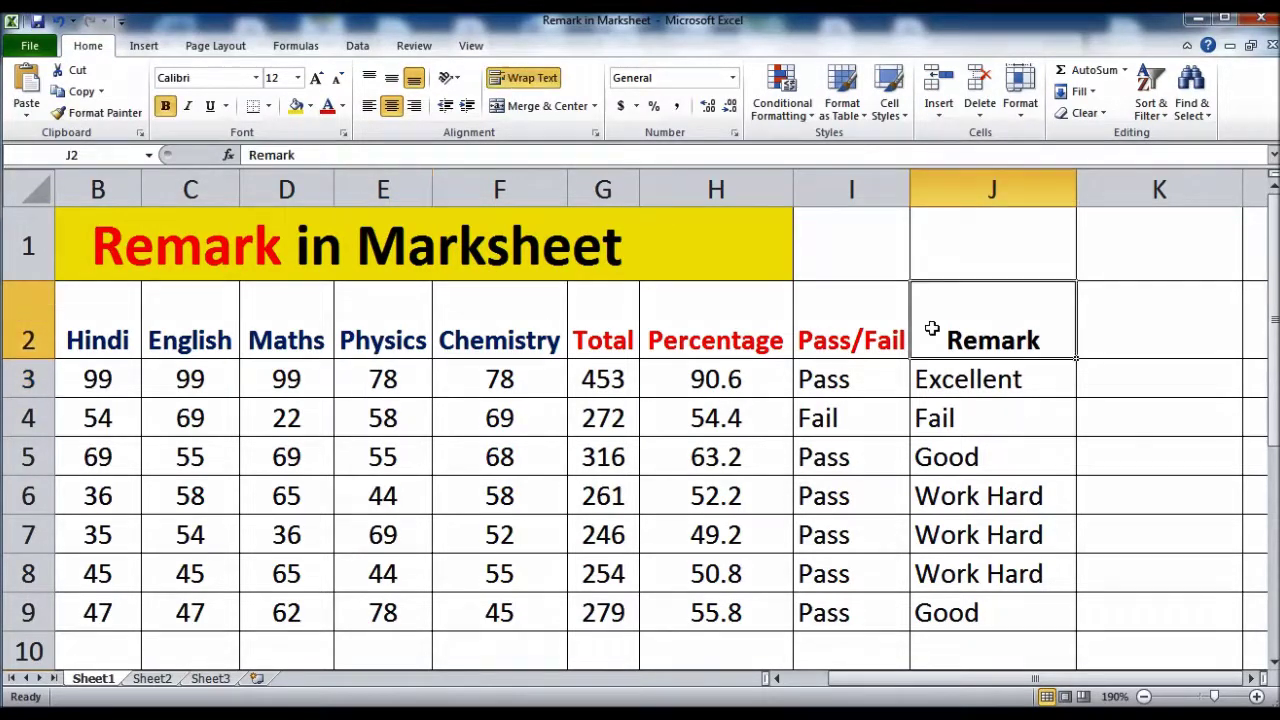
# Step: Apply red font colour to the Remark heading in J2
pyautogui.click(326, 105)
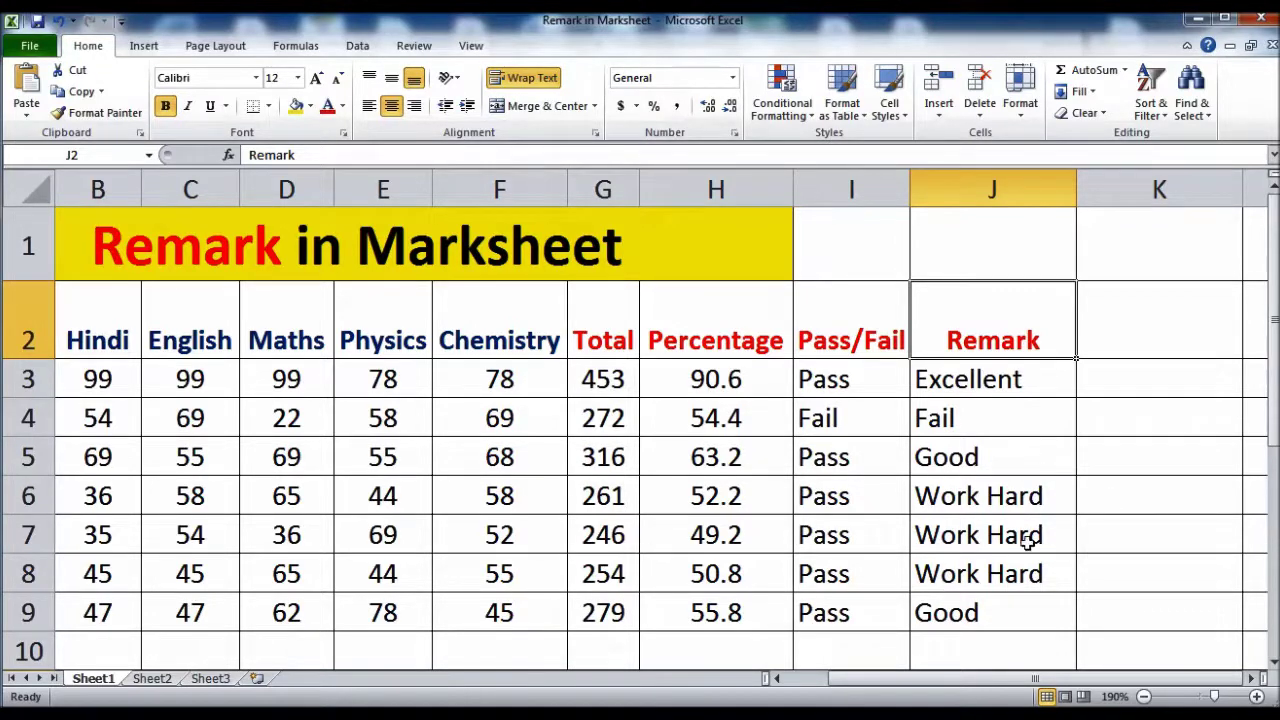
# Step: Enter 1 as the Hindi mark in B6 and B8
pyautogui.click(139, 505)
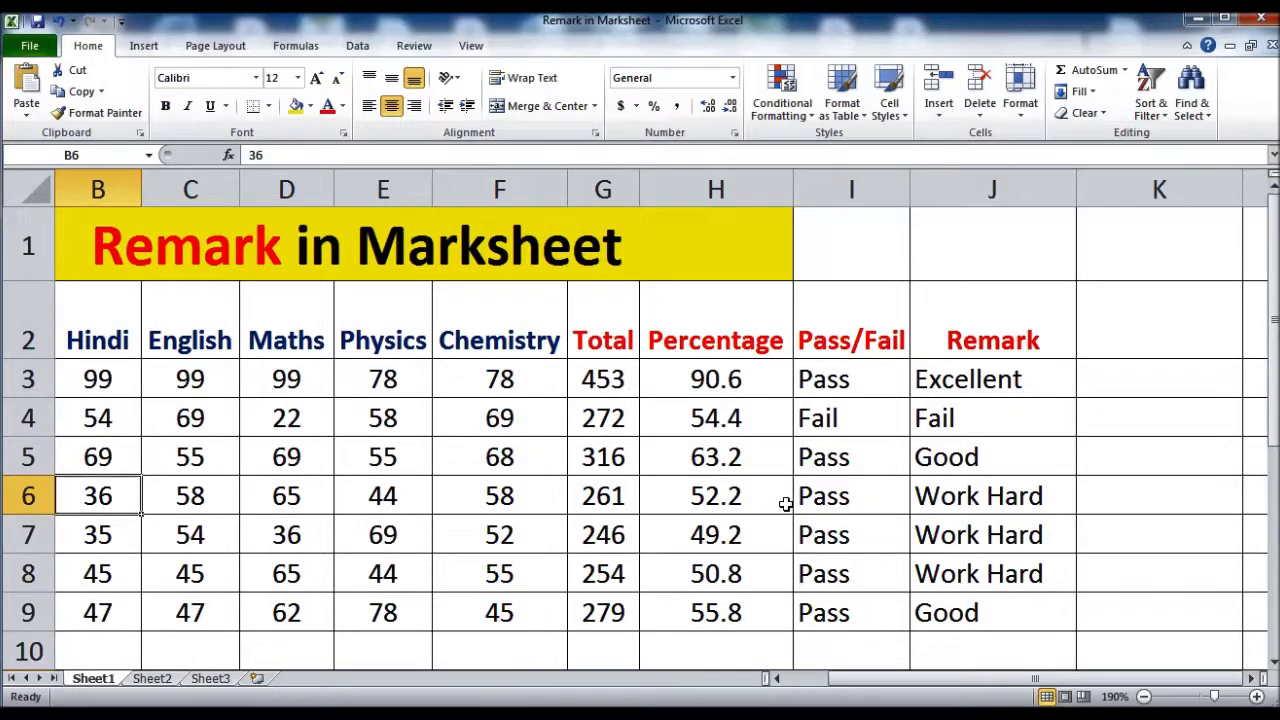
pyautogui.write('1')
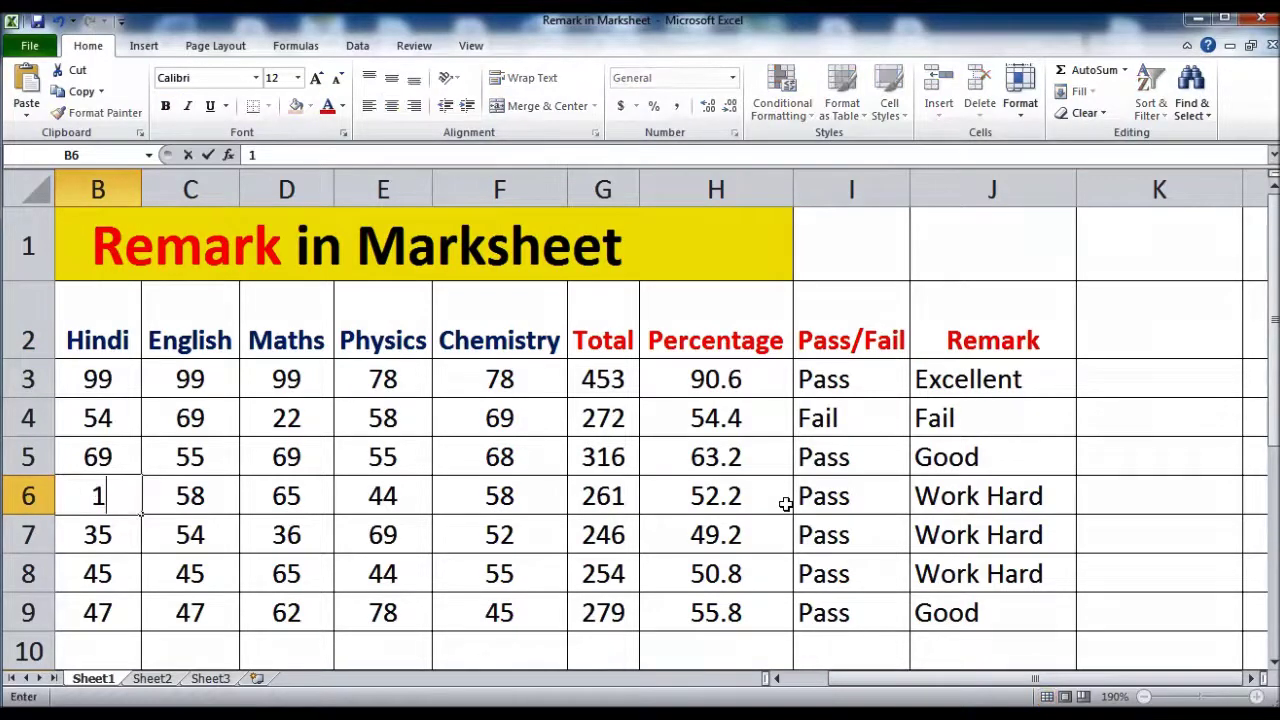
pyautogui.press('Return')
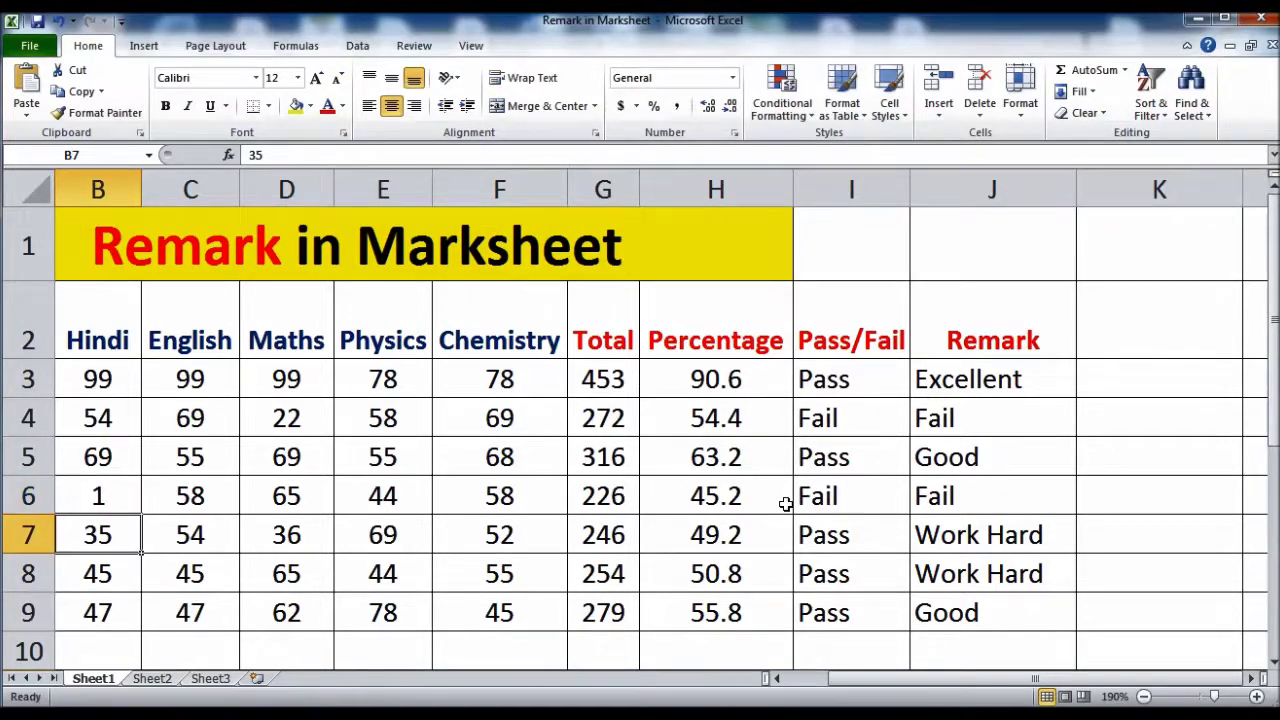
pyautogui.press('Down')
pyautogui.write('1')
pyautogui.press('Return')
# Step: Change row 6's Hindi and English marks in B6 and C6 to 32
pyautogui.press('Up')
pyautogui.press('Up')
pyautogui.press('Up')
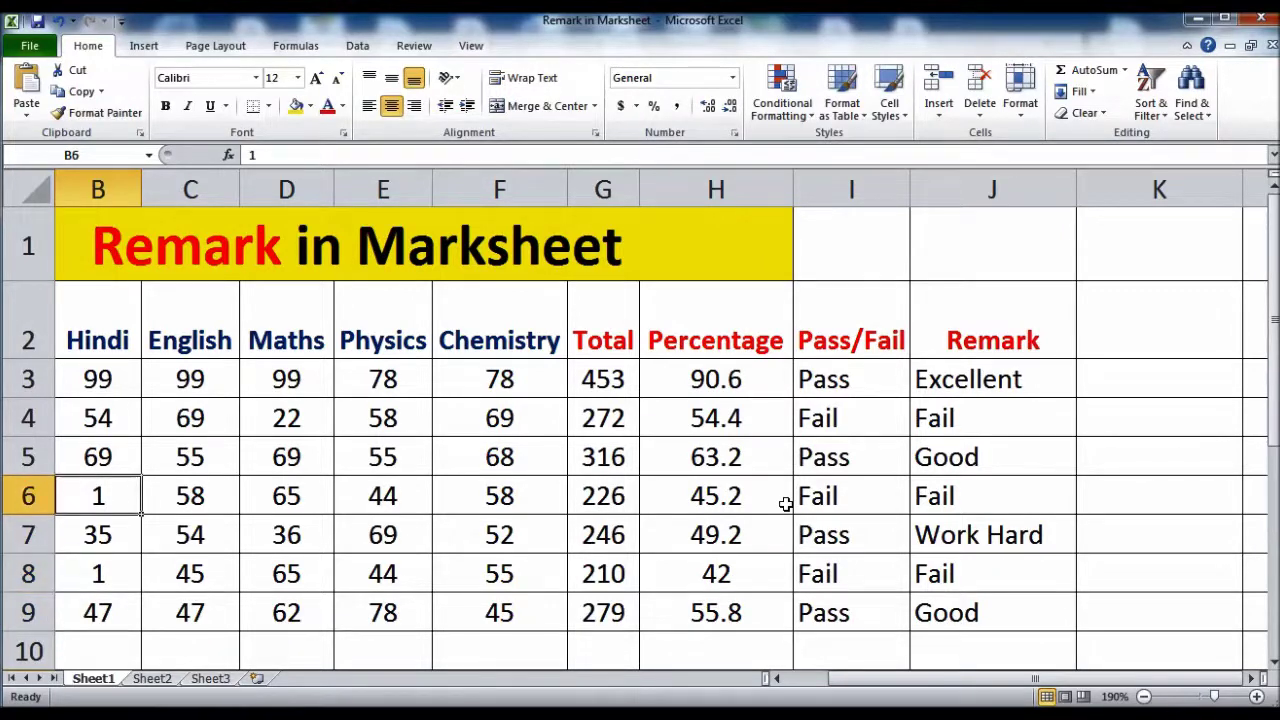
pyautogui.write('32')
pyautogui.press('Up')
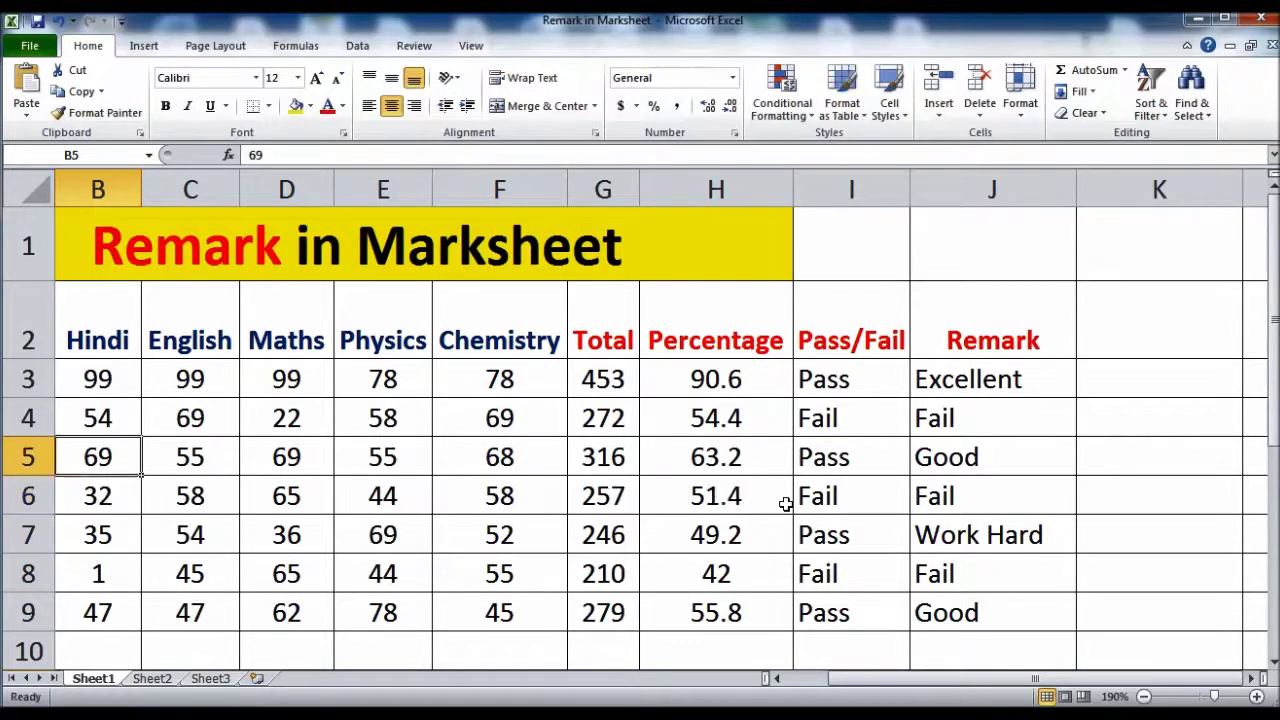
pyautogui.press('Down')
pyautogui.press('Right')
pyautogui.write('32')
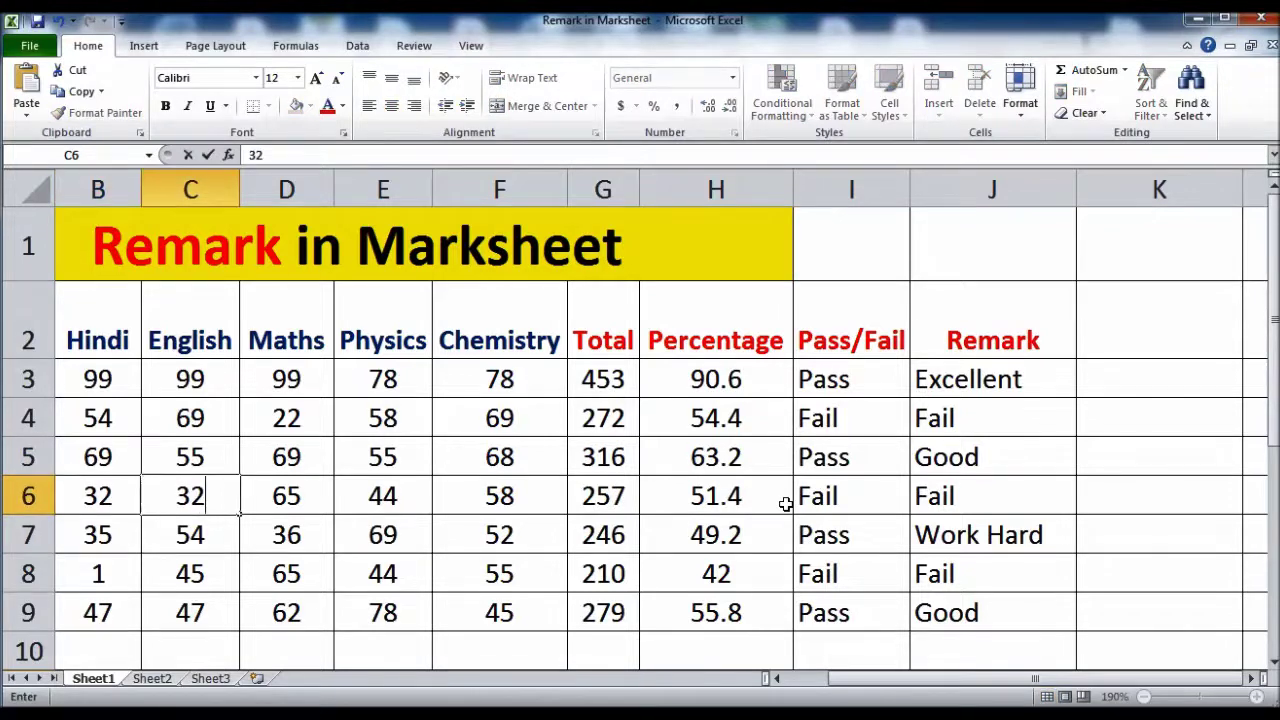
pyautogui.press('Right')
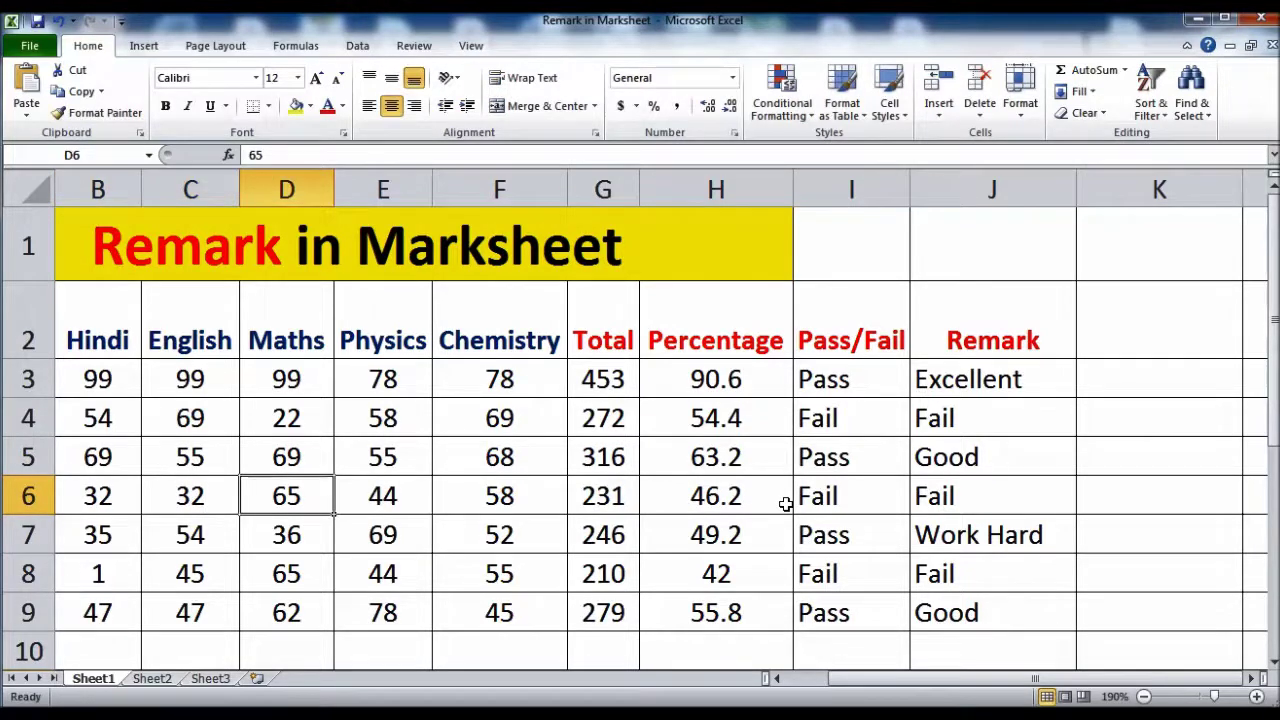
pyautogui.press('Left')
pyautogui.press('Left')
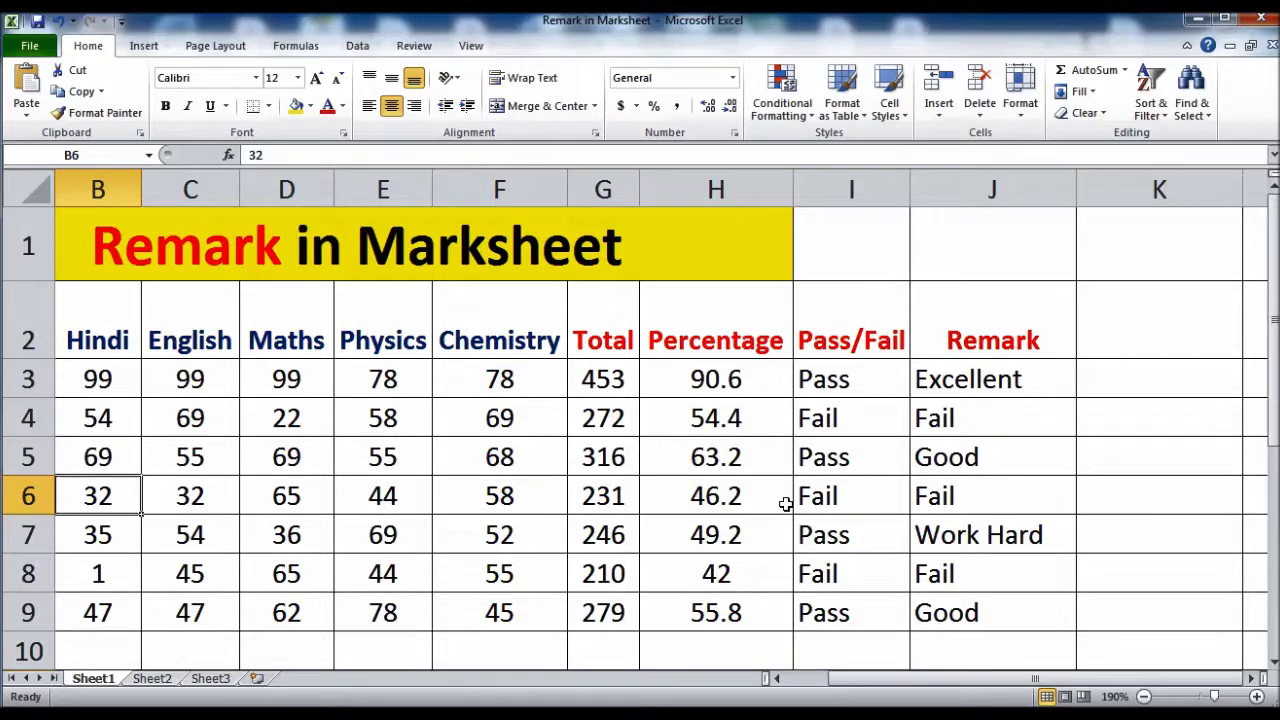